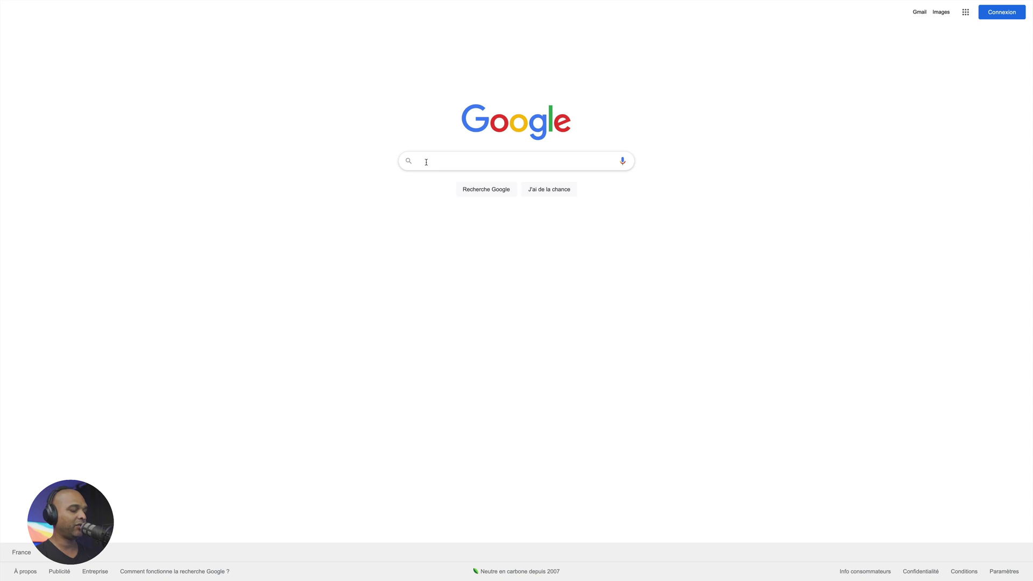
Search Google for 'accountant adelaide'.
type("accountant adelaide")
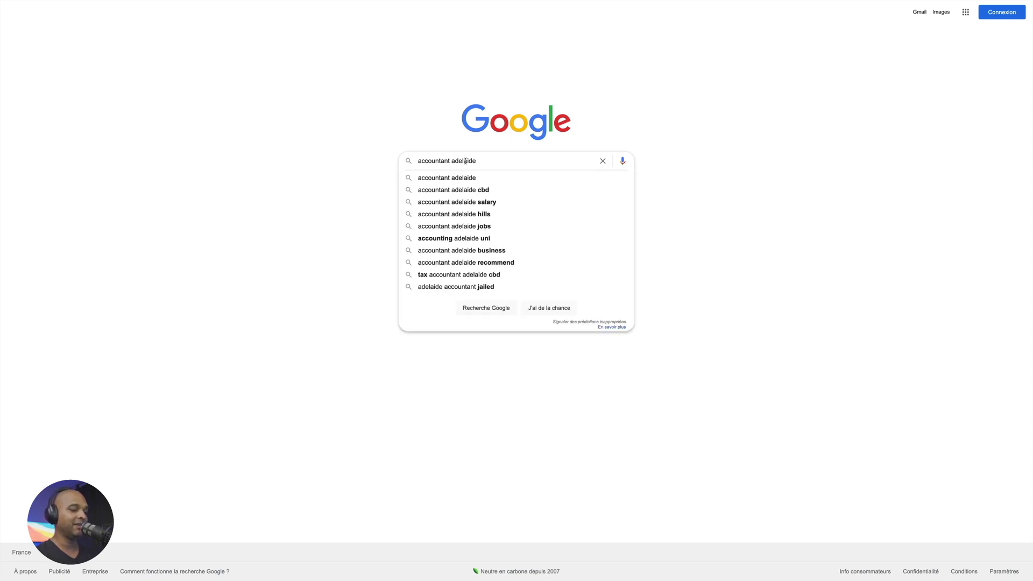
key("Return")
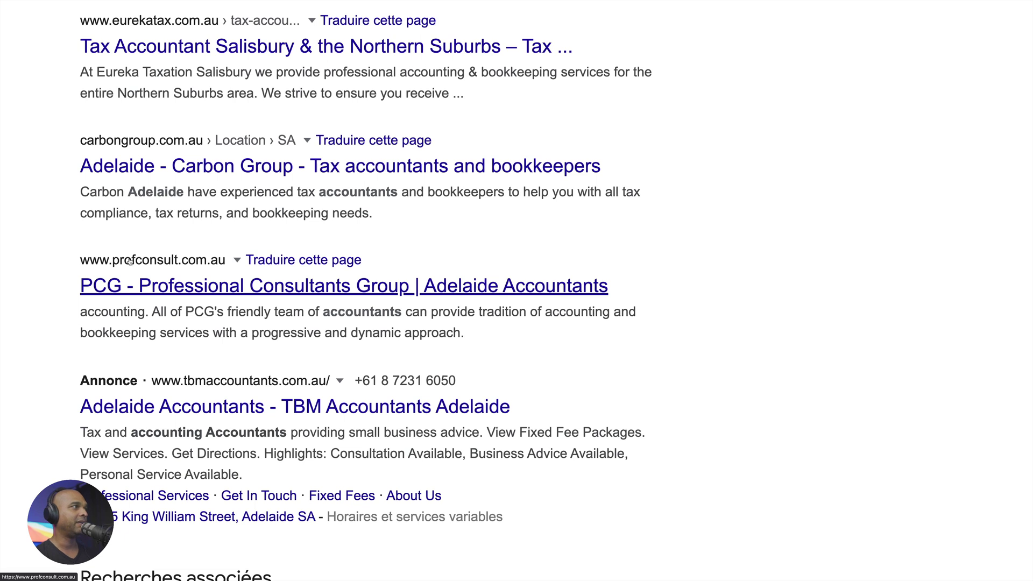
Open the 'PCG - Professional Consultants Group | Adelaide Accountants' result and glance over its homepage.
left_click(130, 262)
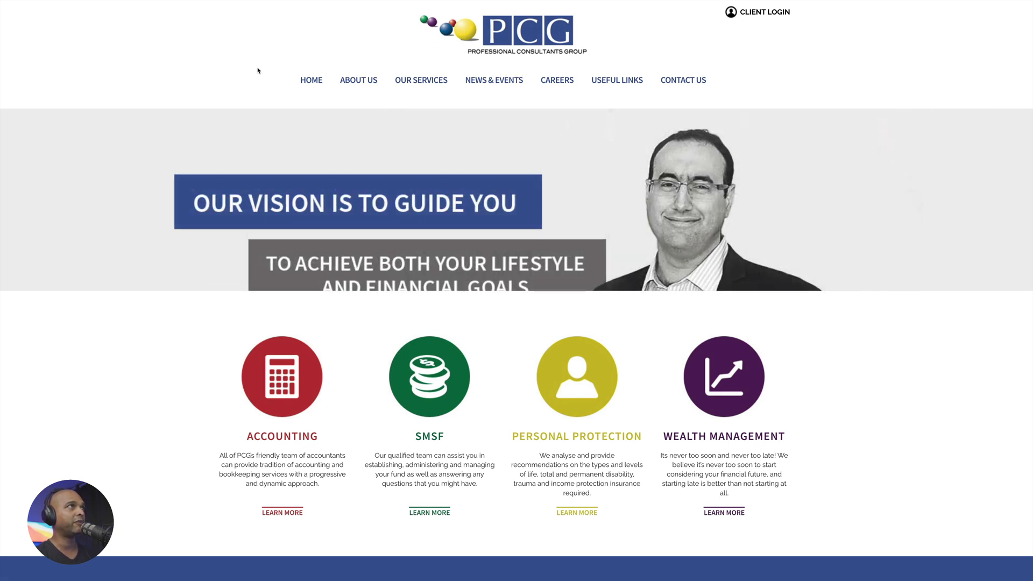
scroll(489, 48, "up", 5)
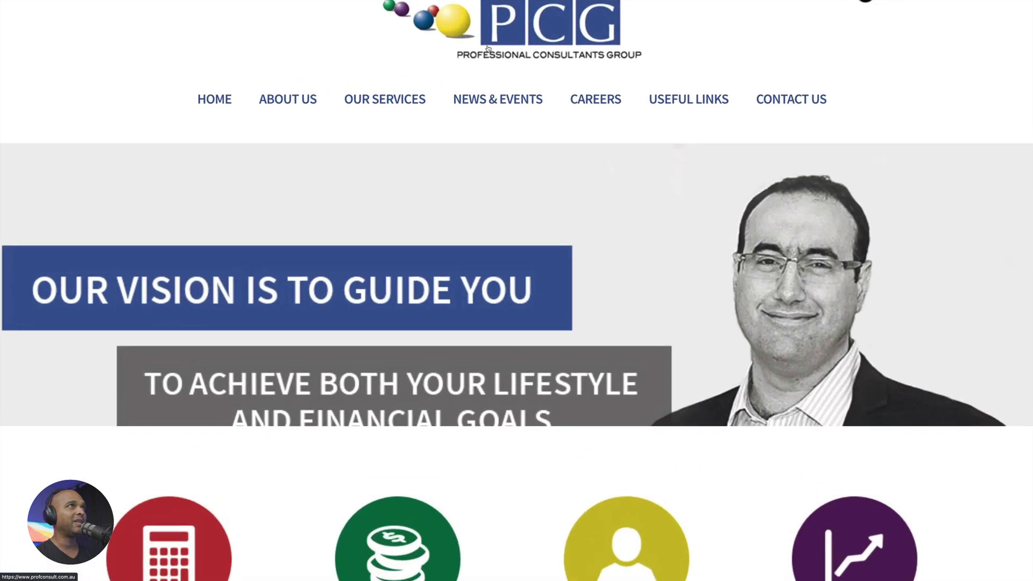
scroll(489, 49, "down", 3)
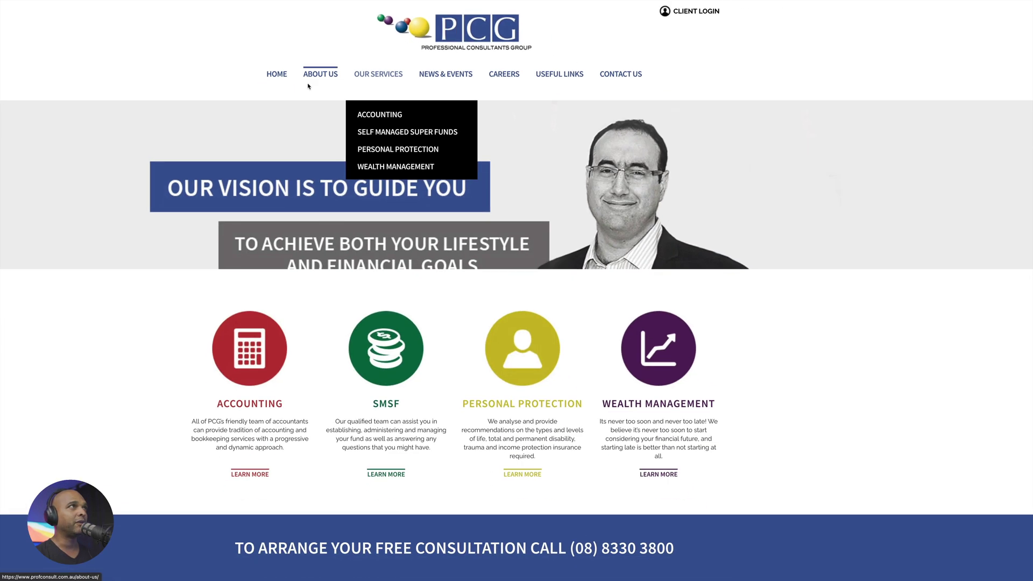
Check the old PCG site's nav menus and scroll from hero to footer and back.
mouse_move(355, 157)
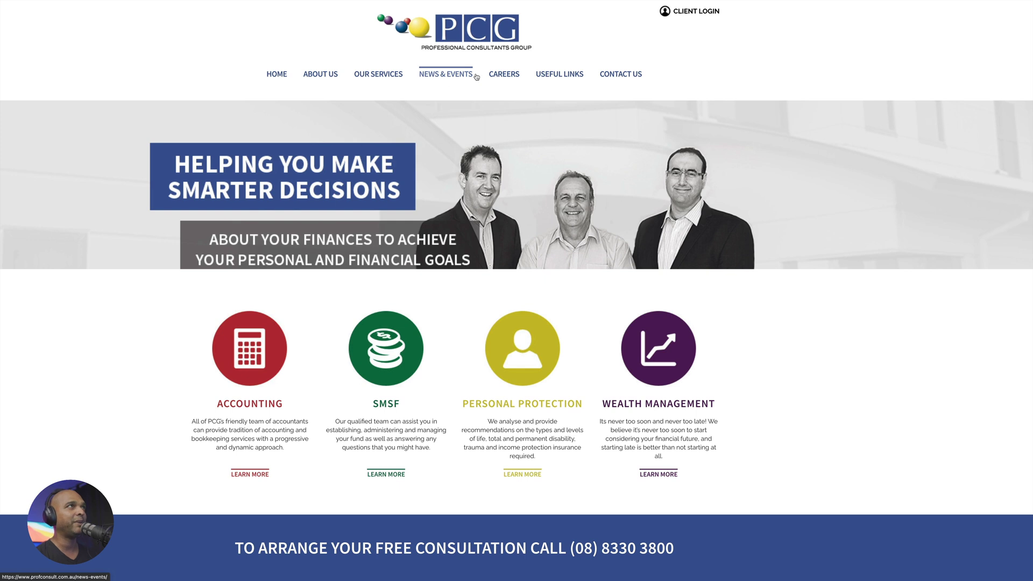
scroll(250, 130, "down", 1)
scroll(251, 130, "up", 1)
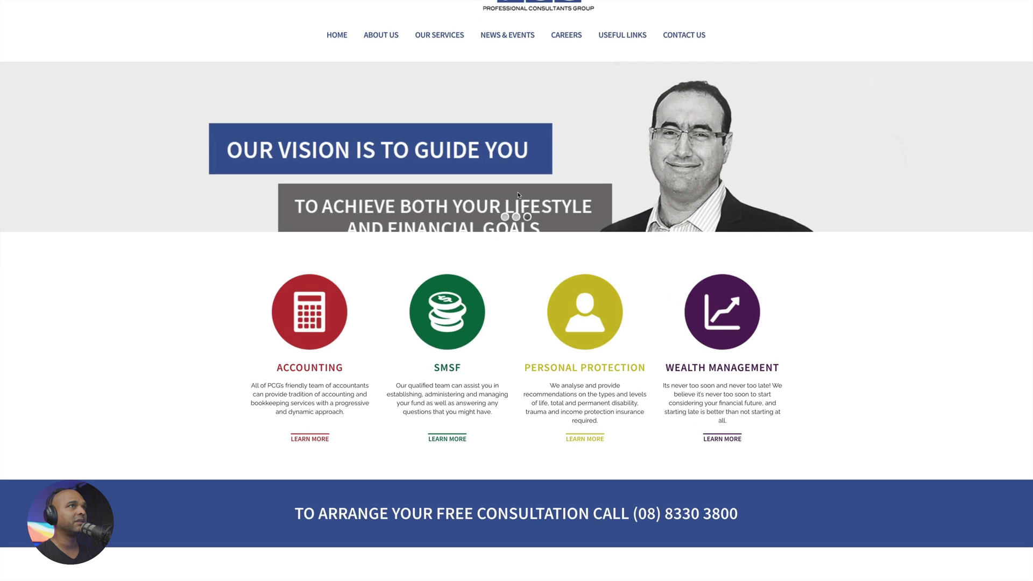
scroll(520, 195, "up", 1)
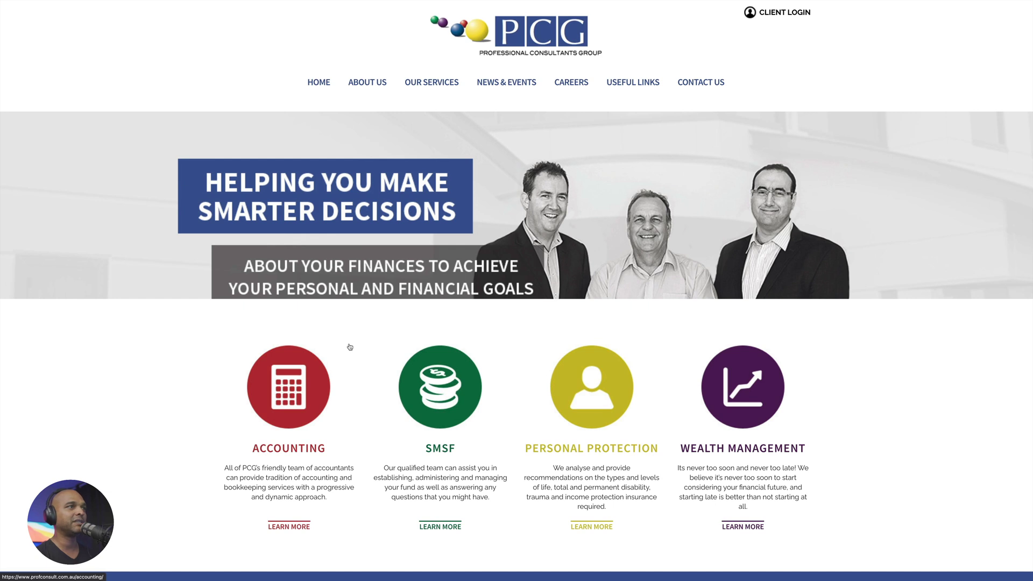
scroll(347, 394, "down", 15)
scroll(113, 372, "down", 3)
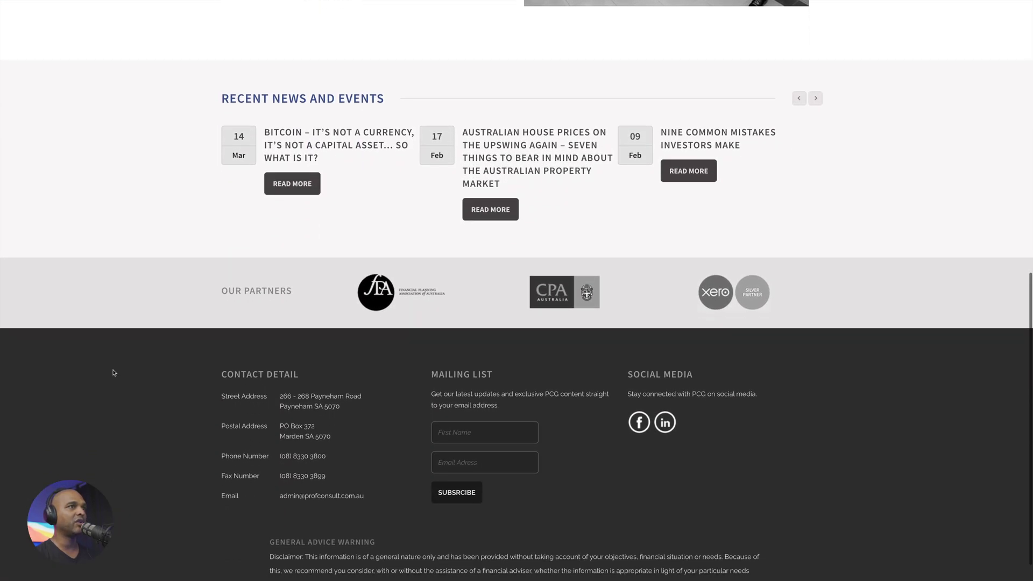
scroll(113, 372, "up", 20)
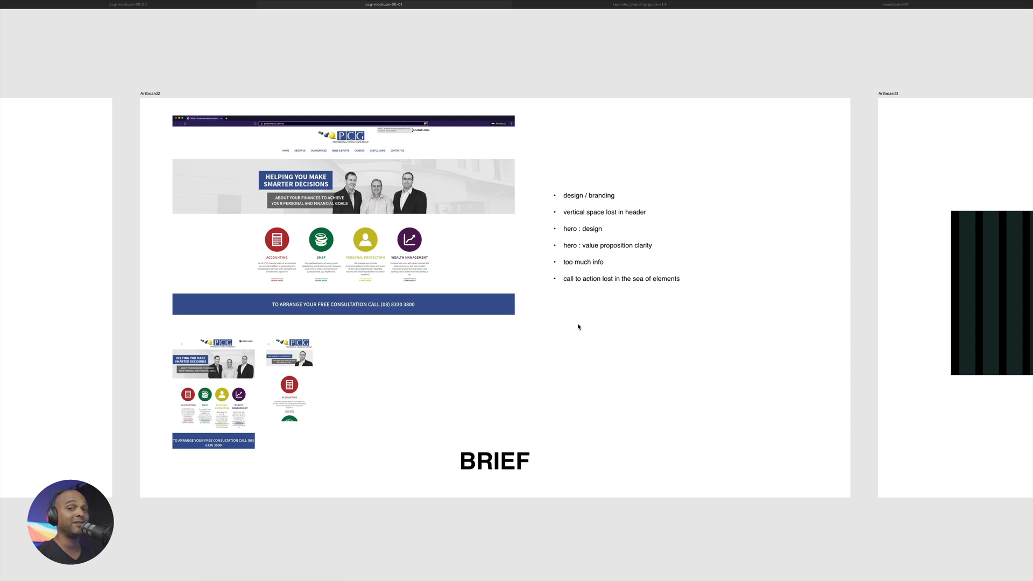
scroll(572, 247, "up", 2)
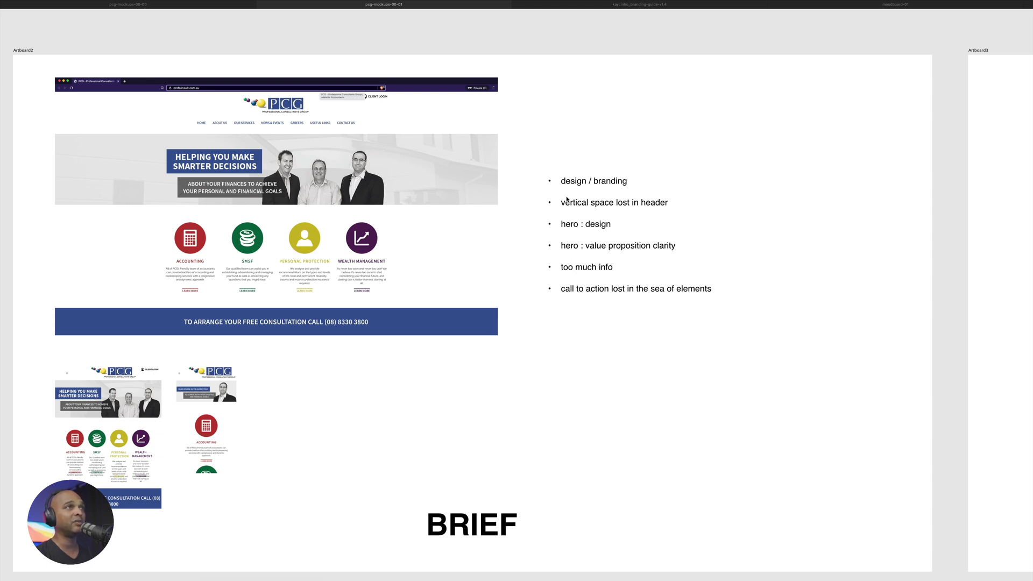
scroll(573, 209, "up", 5)
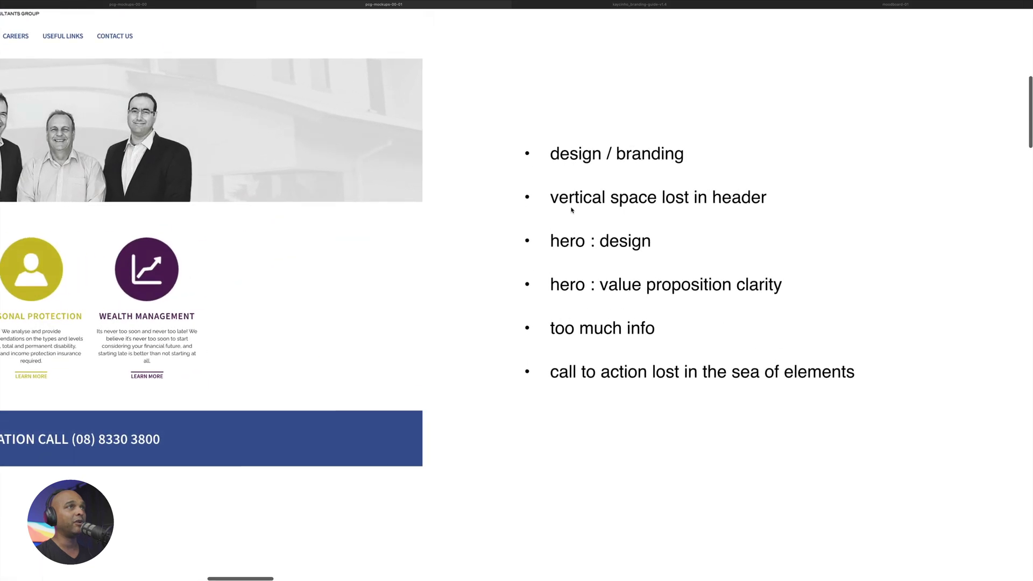
scroll(573, 207, "down", 4)
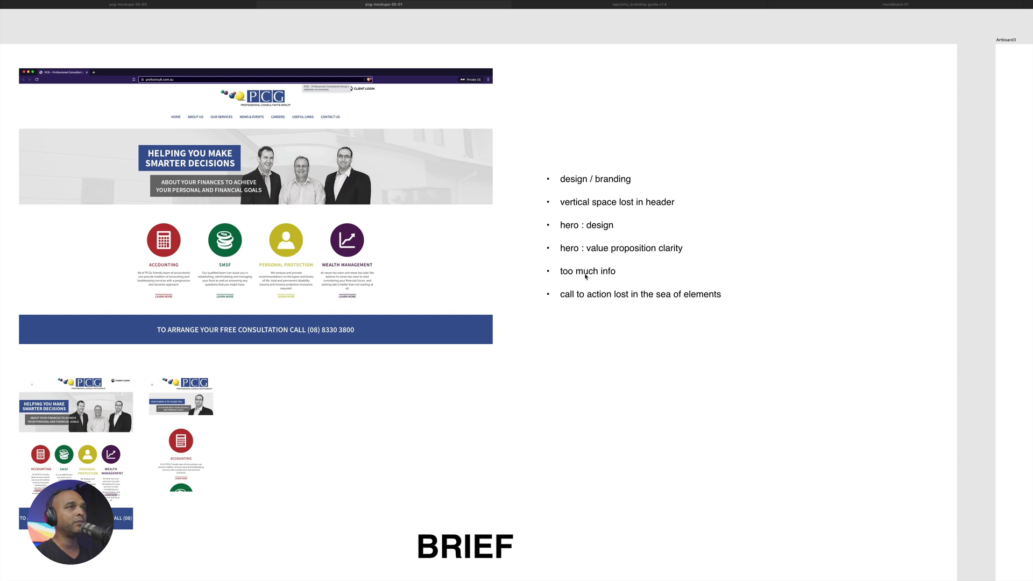
scroll(592, 298, "left", 2)
scroll(592, 298, "down", 1)
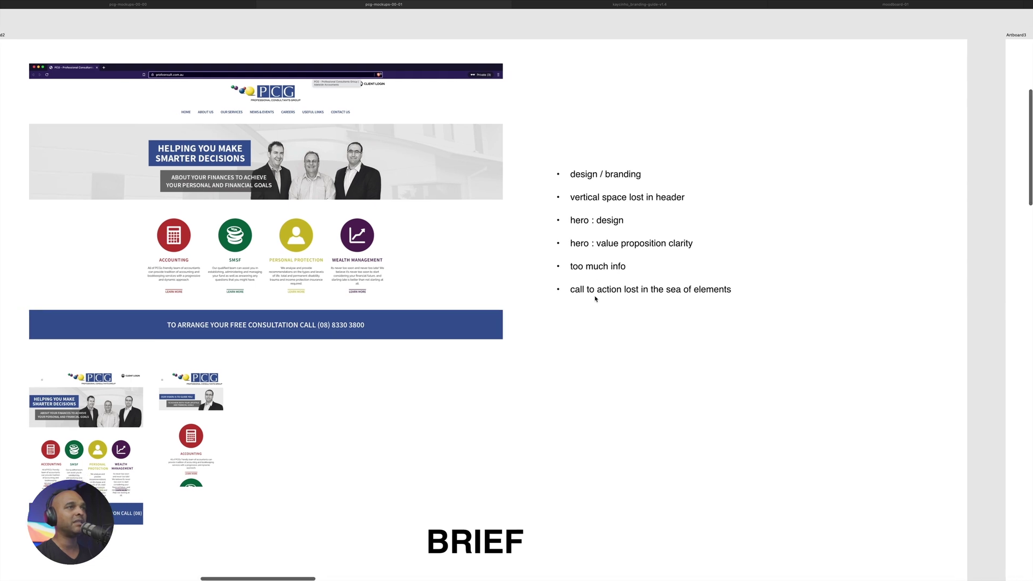
scroll(237, 314, "up", 5)
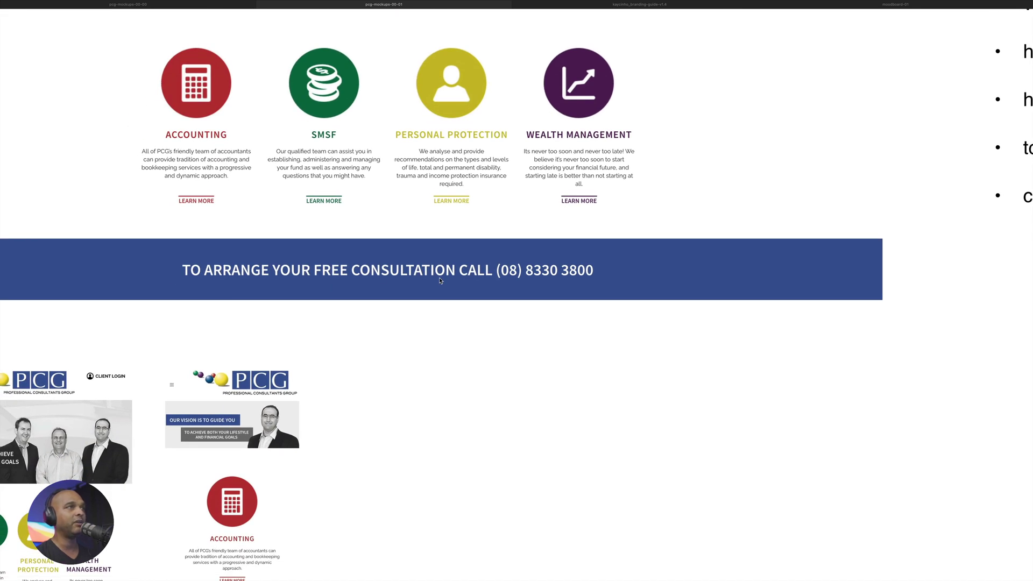
scroll(440, 281, "down", 5)
scroll(441, 285, "up", 4)
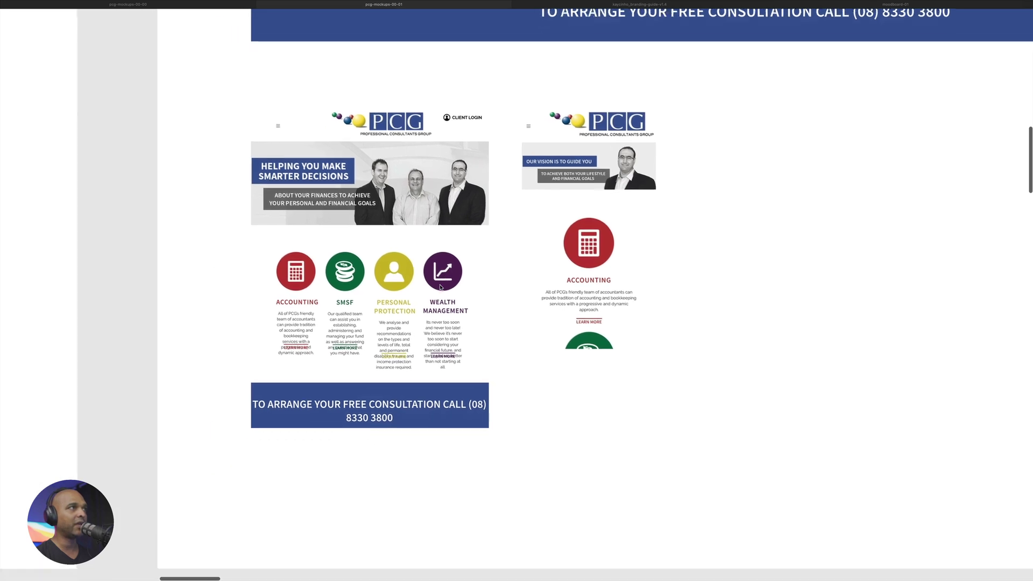
scroll(440, 288, "down", 2)
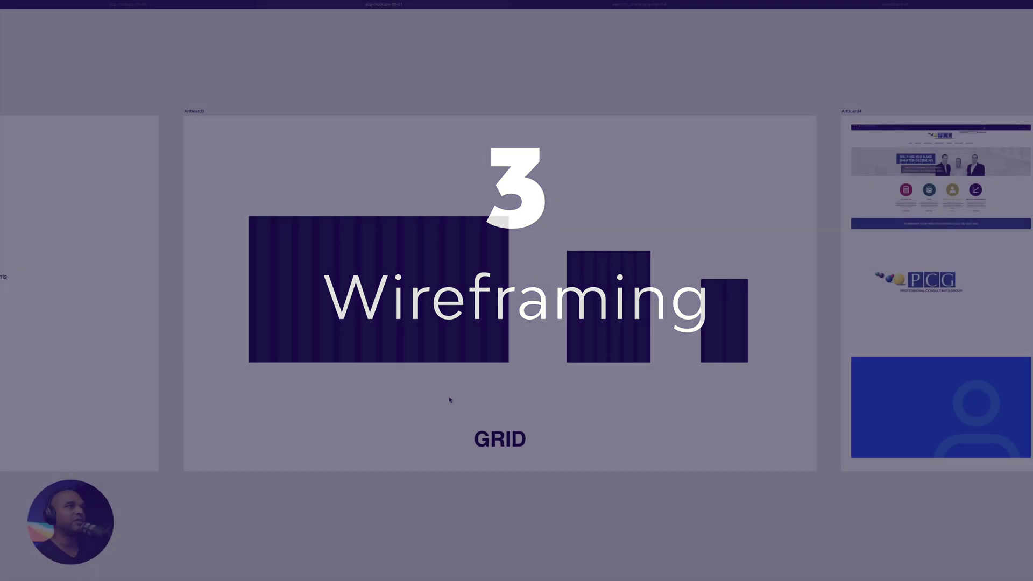
scroll(450, 400, "left", 10)
scroll(450, 400, "right", 4)
scroll(450, 400, "right", 5)
scroll(450, 399, "down", 5)
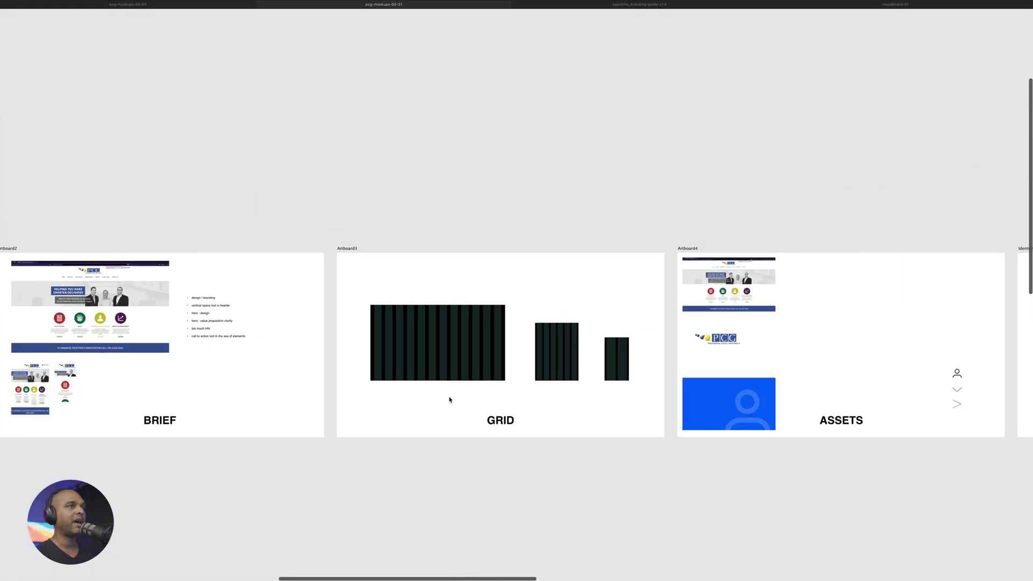
scroll(502, 304, "down", 2)
scroll(502, 305, "down", 3)
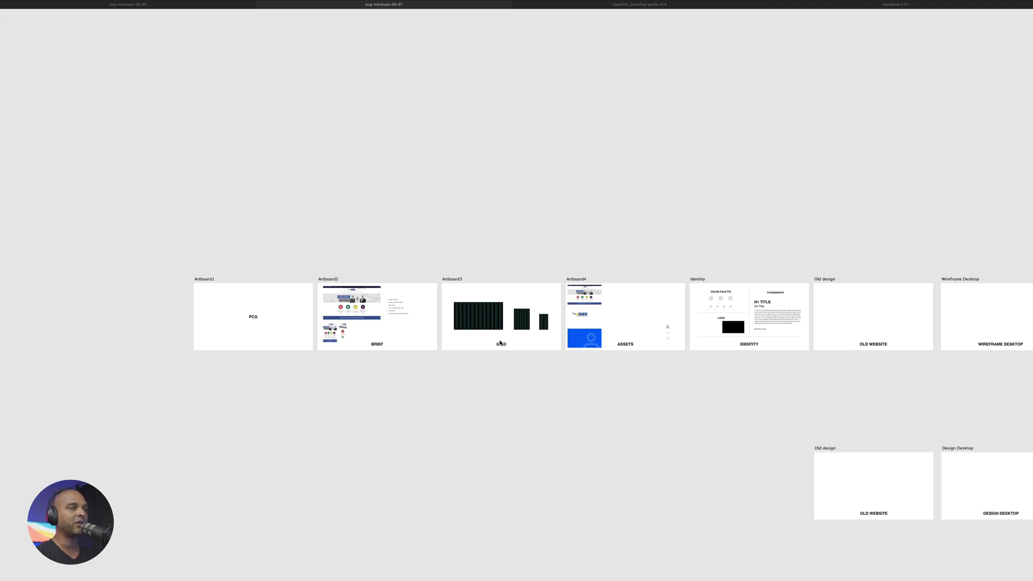
scroll(511, 328, "right", 5)
scroll(423, 326, "left", 2)
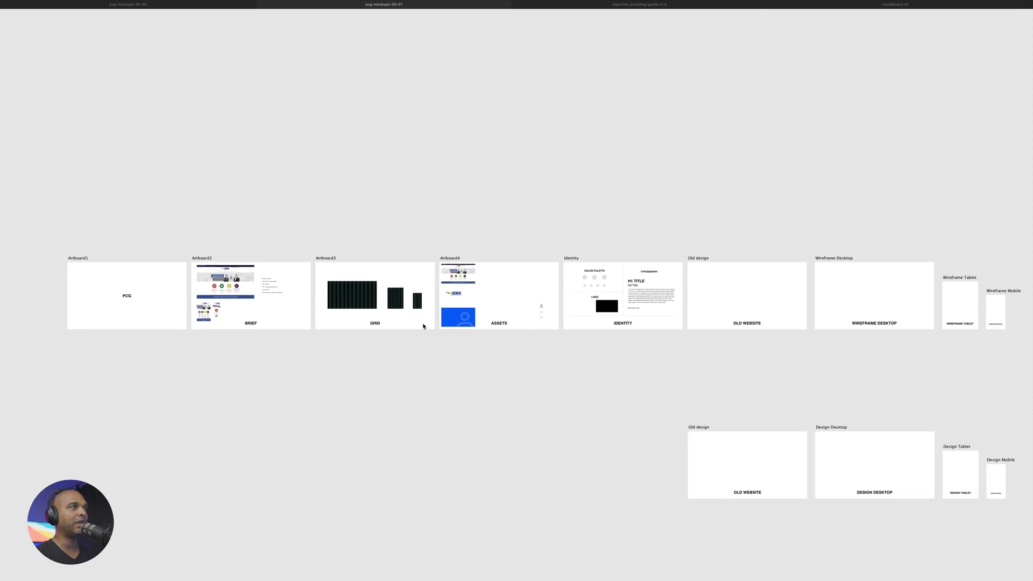
scroll(373, 312, "up", 5)
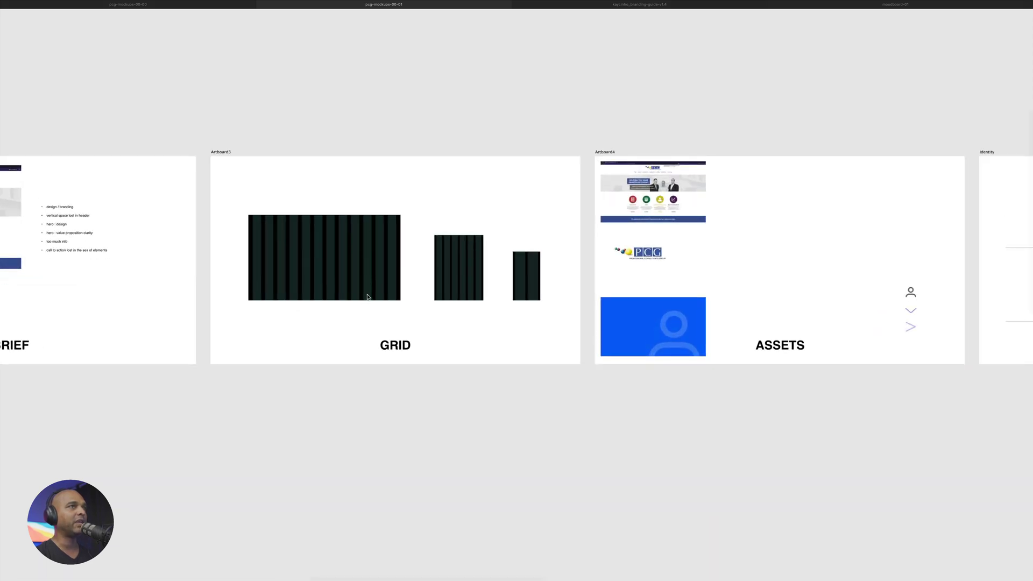
scroll(544, 346, "right", 6)
scroll(528, 322, "up", 3)
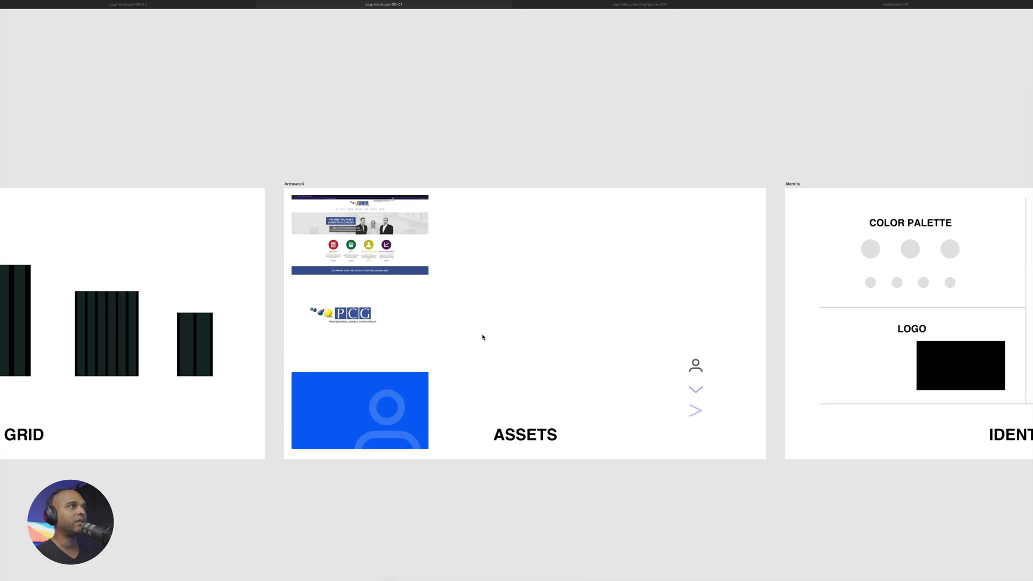
scroll(483, 337, "right", 8)
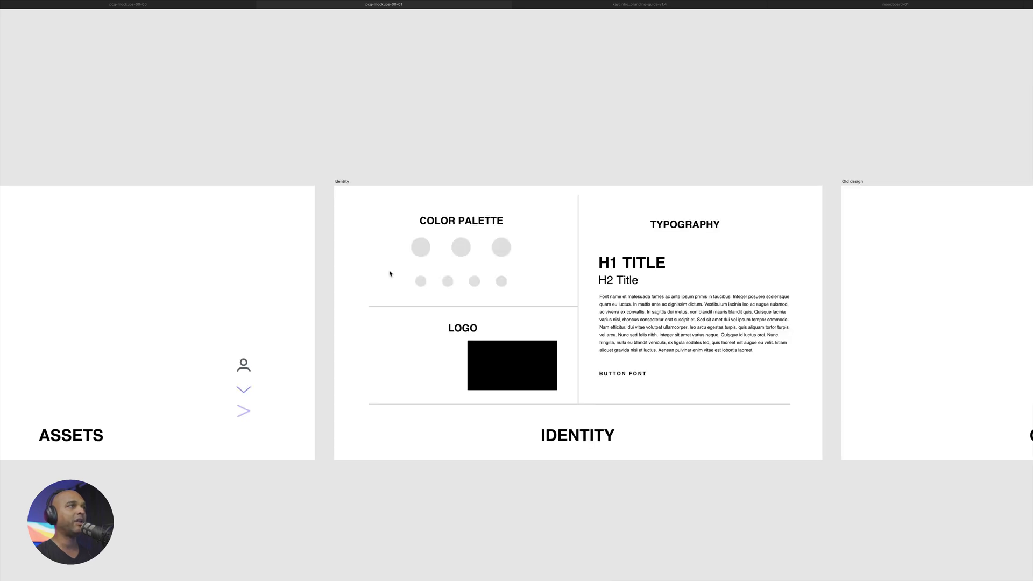
Switch to the branding guide document and zoom through its artboards.
left_click(418, 250)
key("ctrl+Tab")
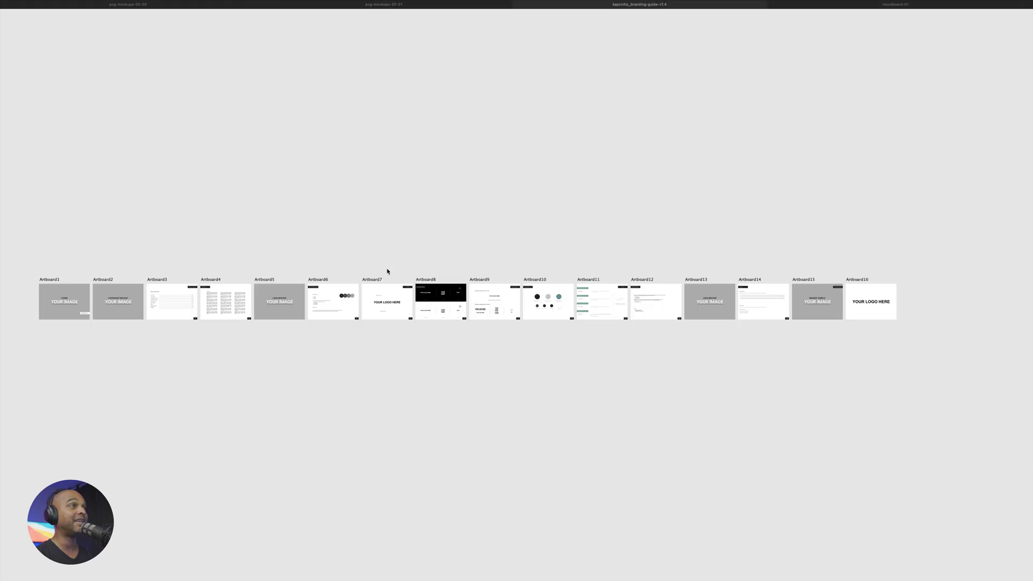
scroll(317, 296, "up", 3)
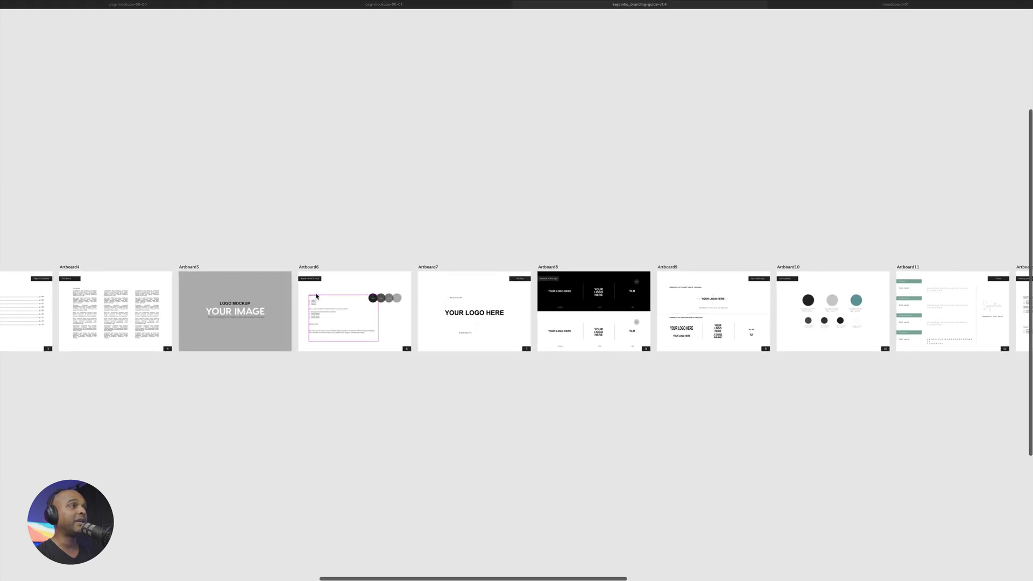
scroll(355, 308, "up", 2)
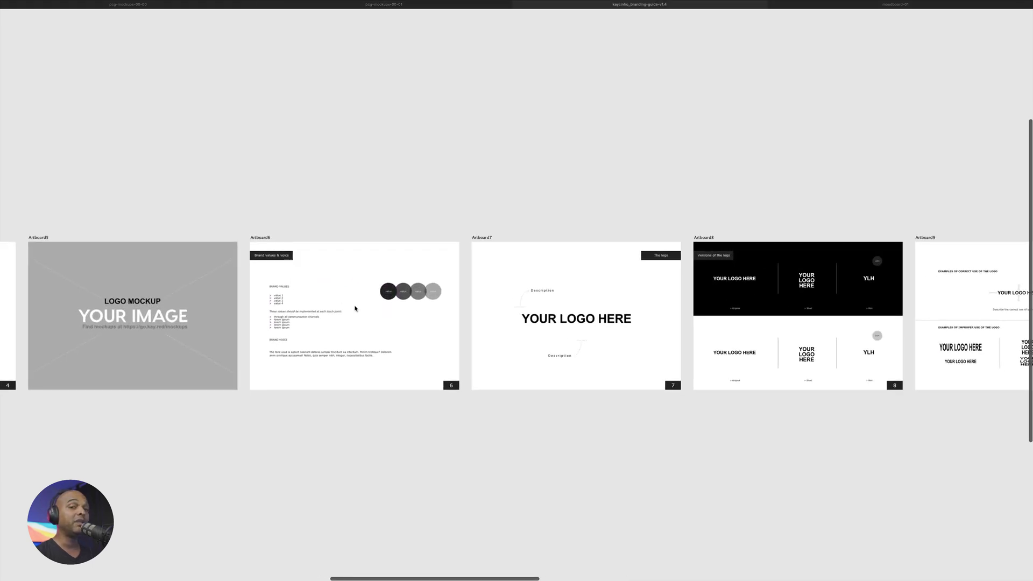
scroll(355, 308, "down", 1)
scroll(355, 309, "down", 2)
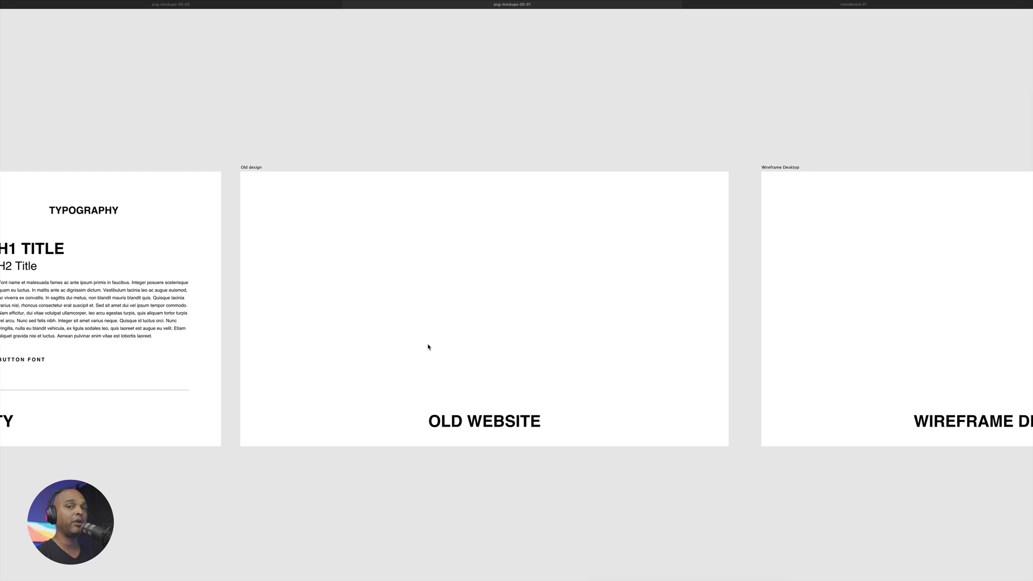
Paste the old-site screenshot from Assets onto the Old design board, snapped to its top-left corner.
scroll(429, 347, "right", 10)
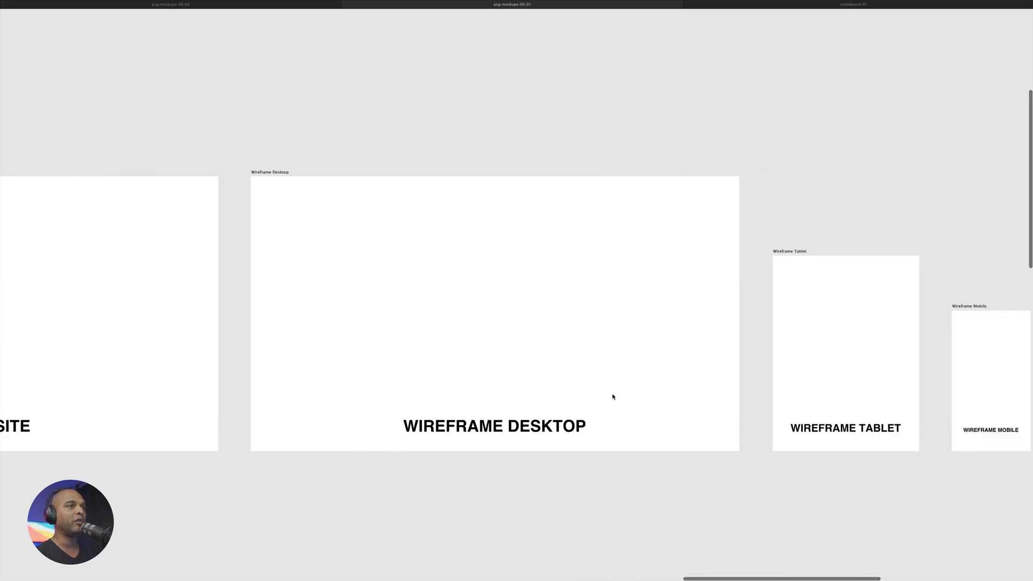
scroll(532, 380, "right", 5)
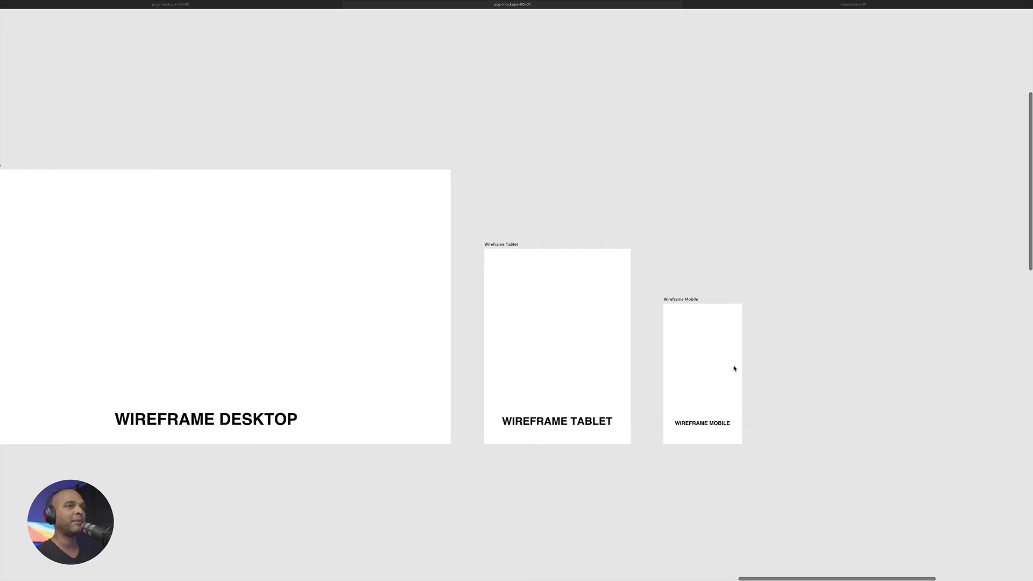
scroll(651, 401, "down", 5)
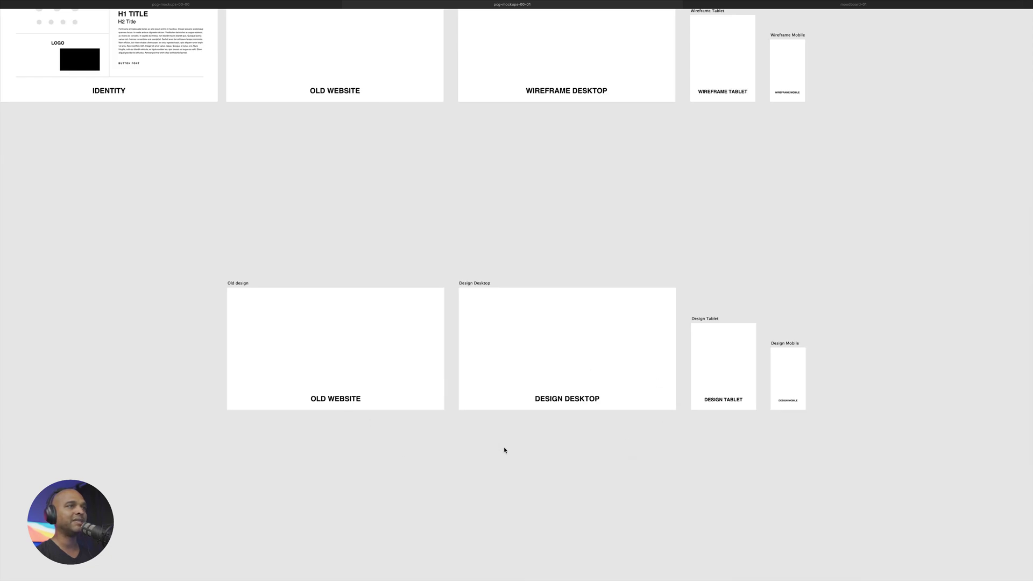
scroll(504, 450, "up", 5)
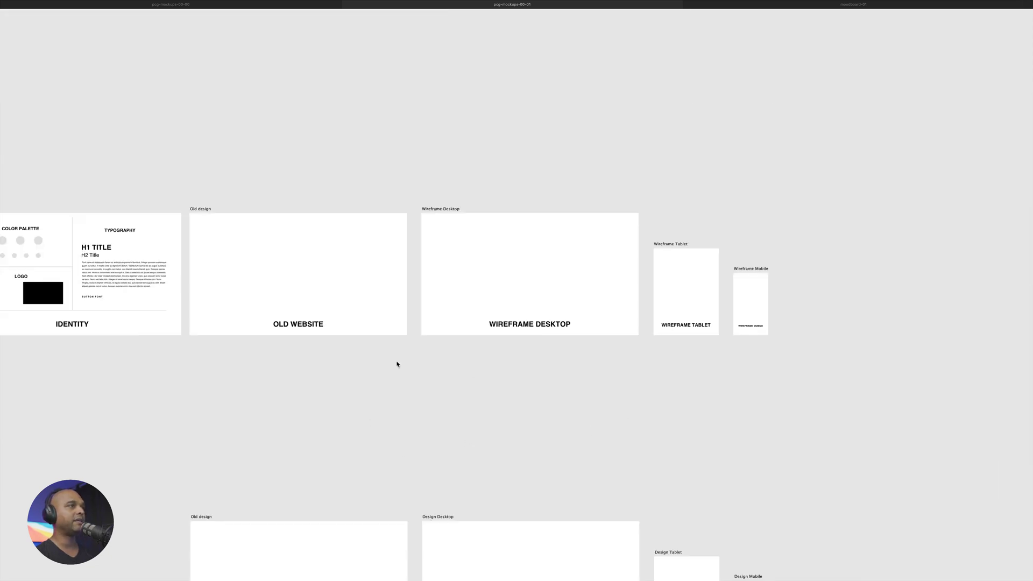
scroll(397, 365, "left", 10)
left_click(399, 227)
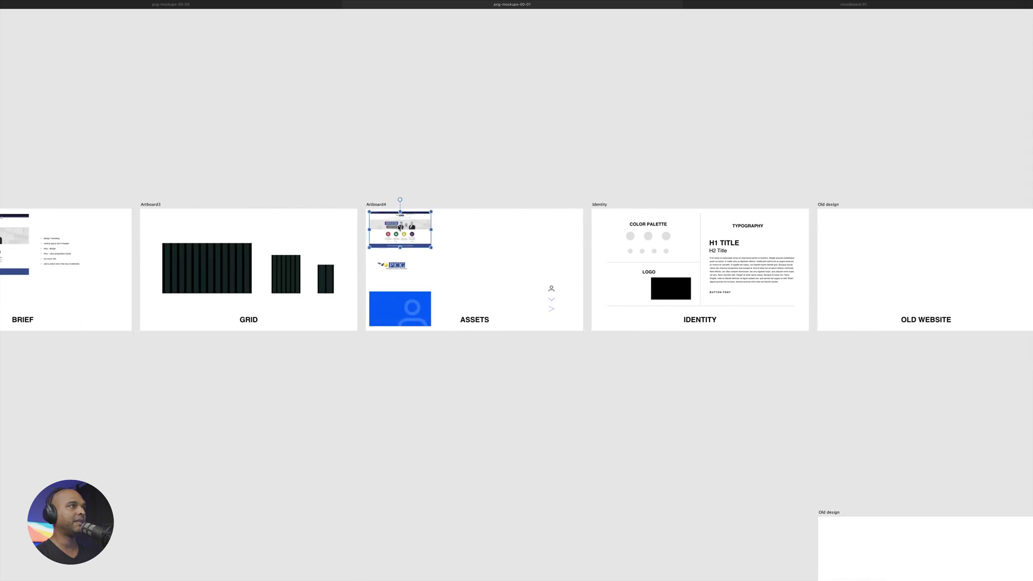
scroll(522, 309, "right", 10)
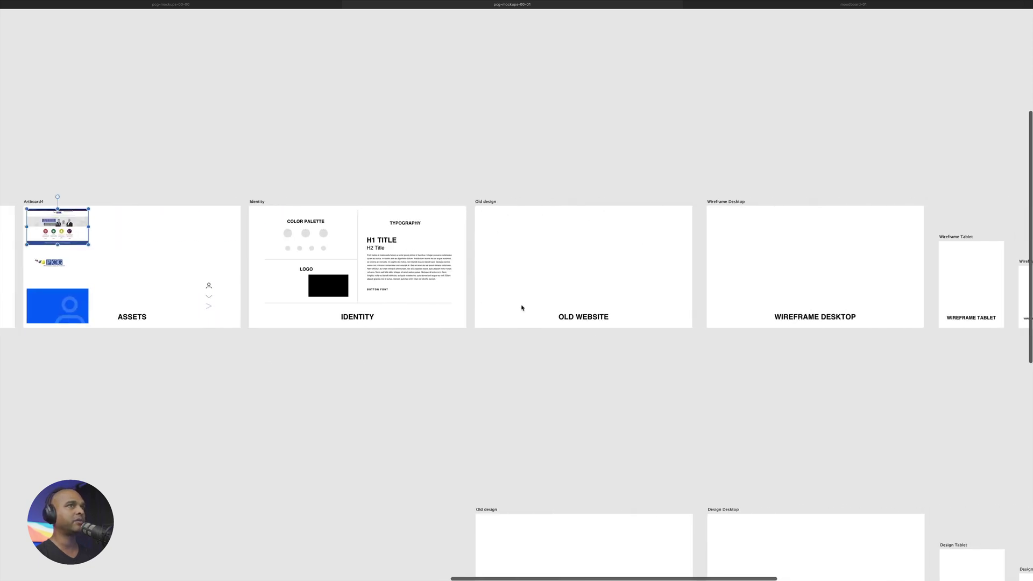
left_click(561, 321)
key("ctrl+v")
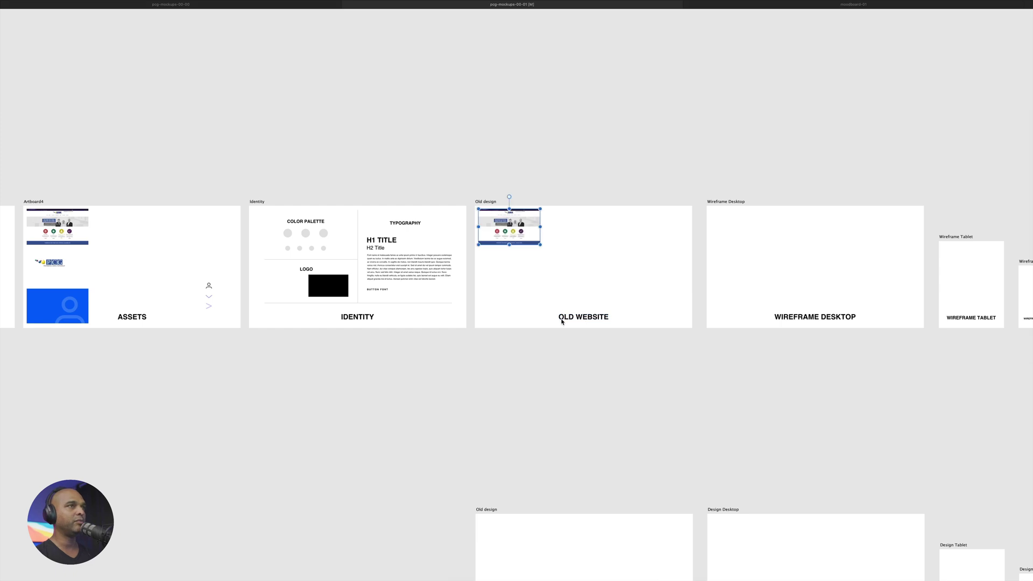
left_click_drag(515, 226, 674, 326)
scroll(640, 301, "right", 5)
scroll(532, 287, "up", 5)
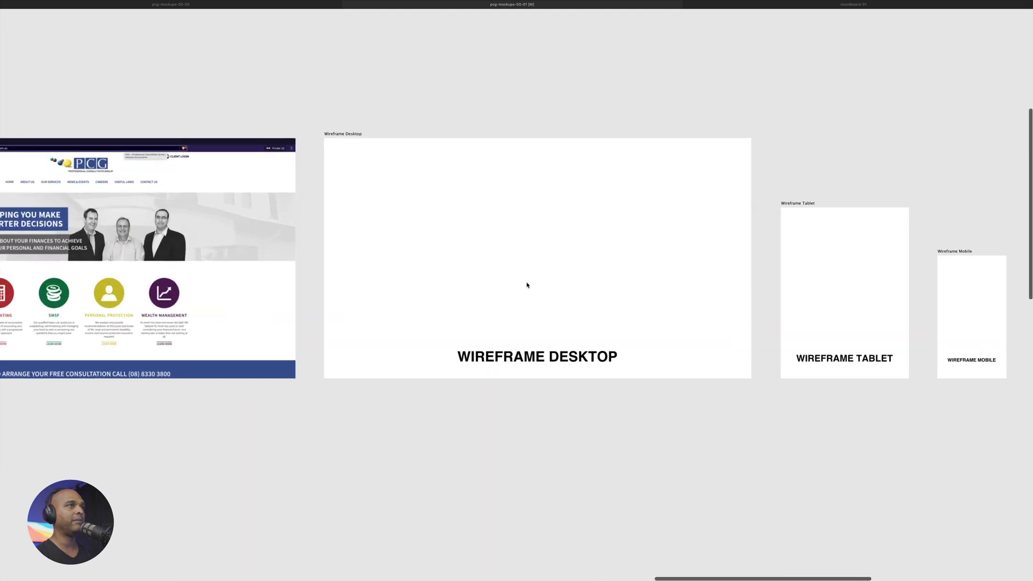
Paste a copy of the blue placeholder image from Assets onto Wireframe Desktop.
key("Tab")
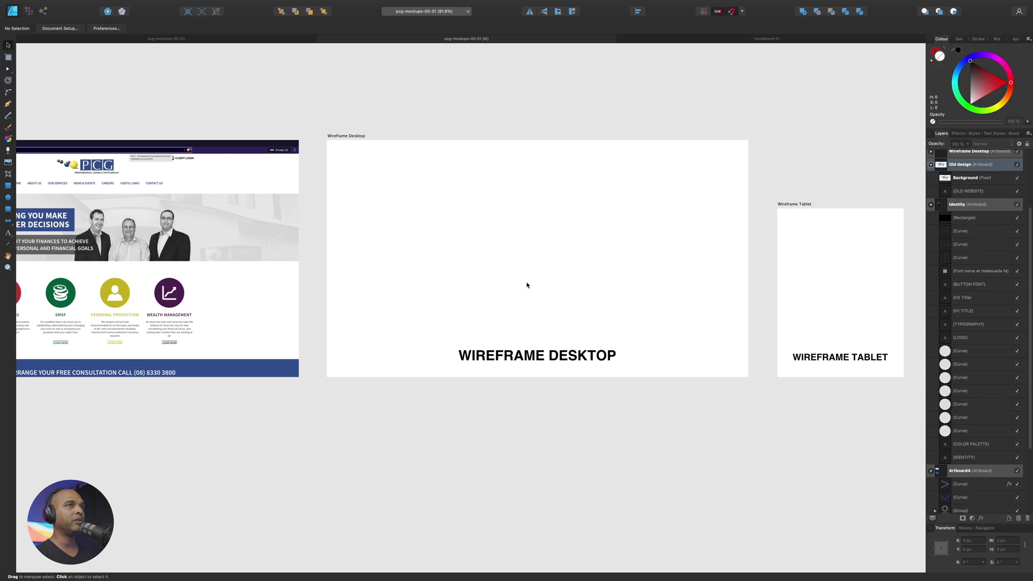
scroll(472, 288, "left", 15)
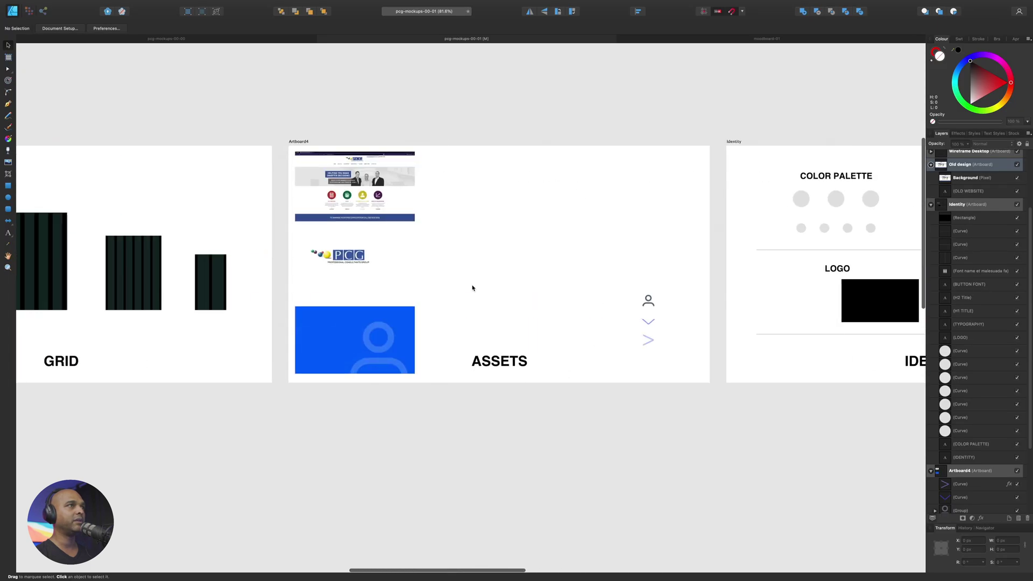
left_click(364, 332)
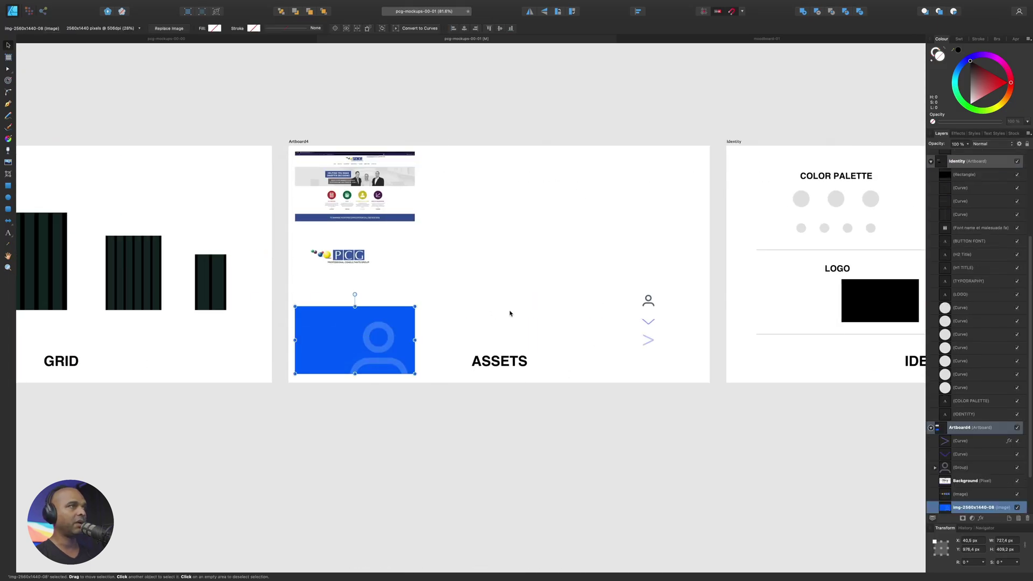
scroll(510, 313, "right", 15)
scroll(511, 313, "right", 15)
left_click(521, 350)
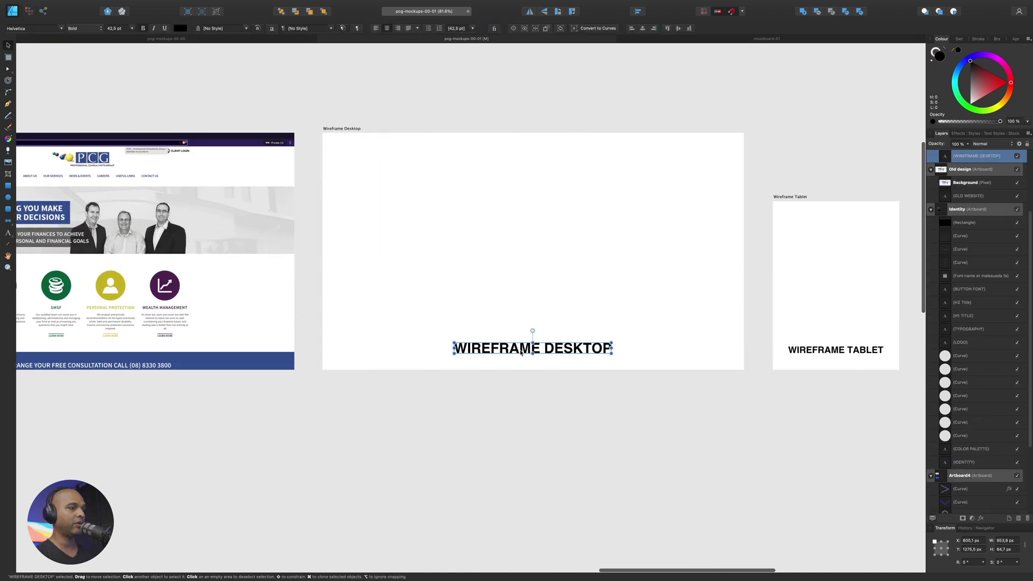
key("ctrl+v")
Stretch the placeholder from the top-left to cover the board, then start an artistic text object on it.
left_click_drag(413, 318, 409, 158)
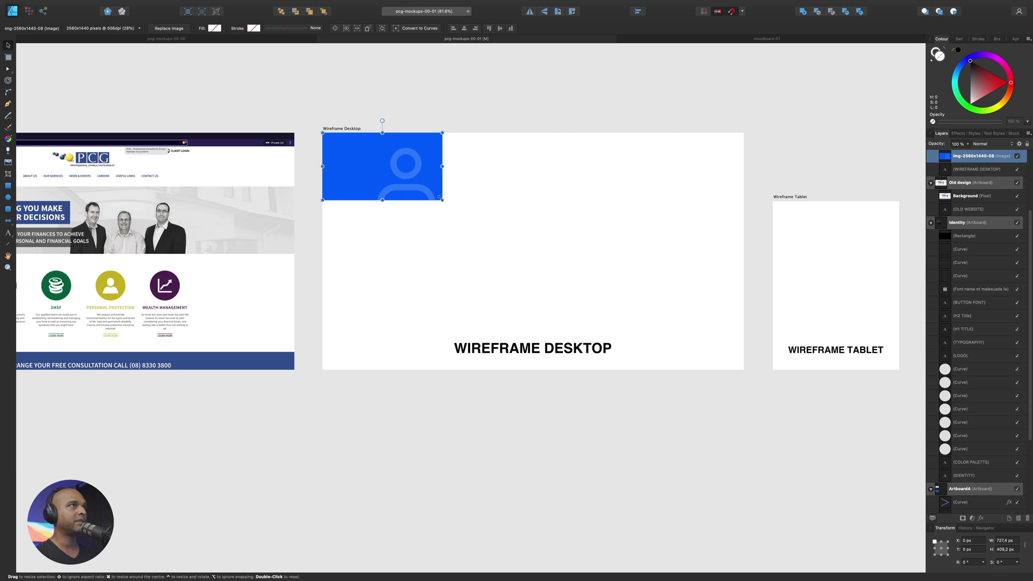
left_click_drag(442, 200, 796, 376)
scroll(473, 316, "left", 5)
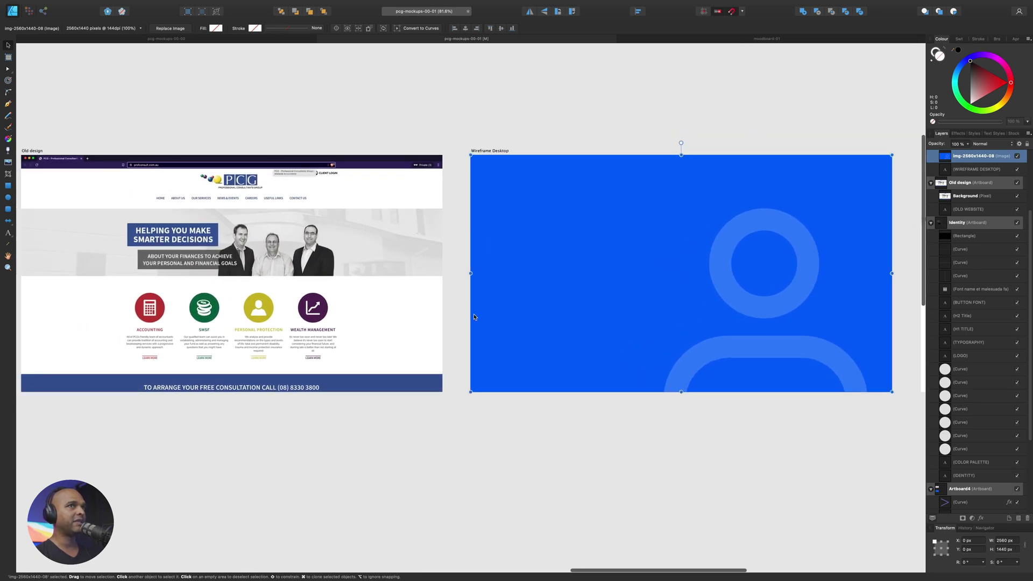
scroll(474, 317, "down", 2)
scroll(474, 317, "up", 1)
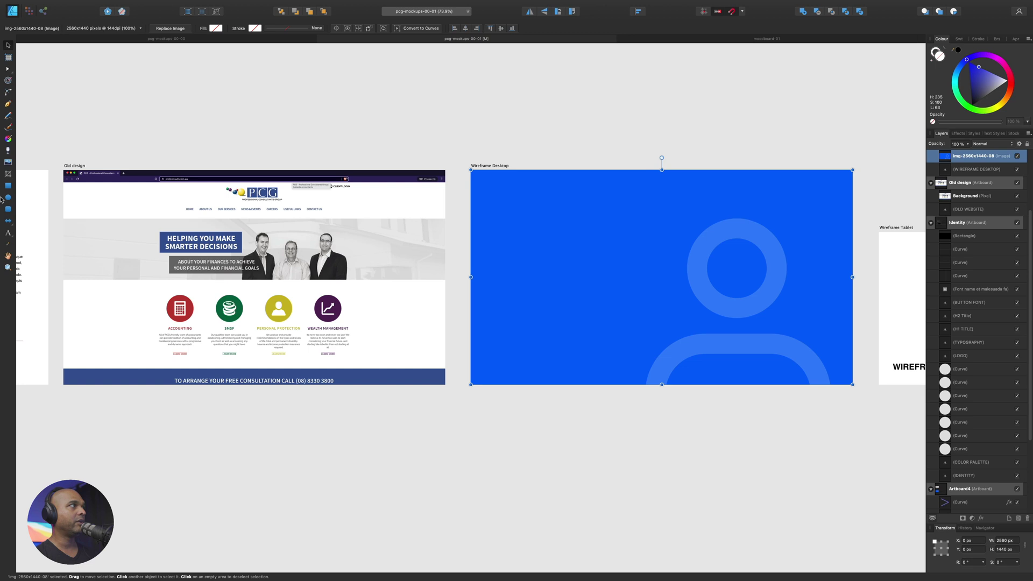
left_click(8, 232)
left_click(505, 225)
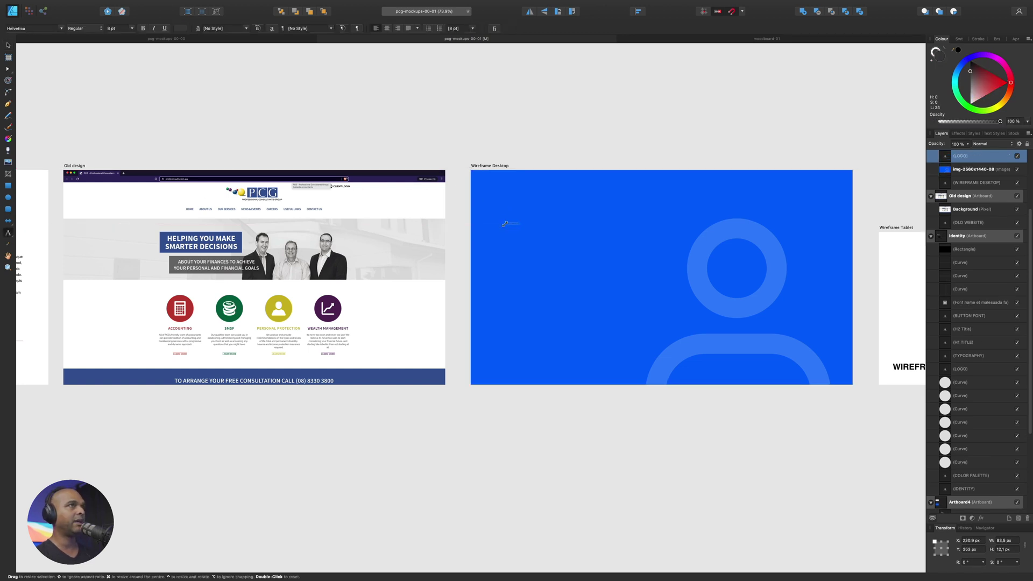
Enter the first hero text and set its size to 50 pt.
type("666")
key("super+t")
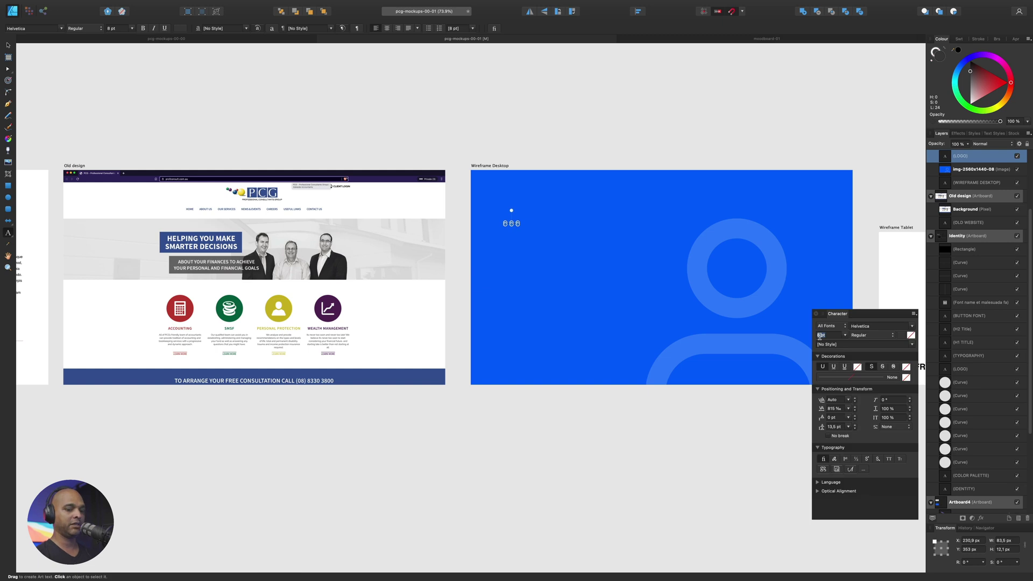
type("50")
key("Return")
left_click(829, 355)
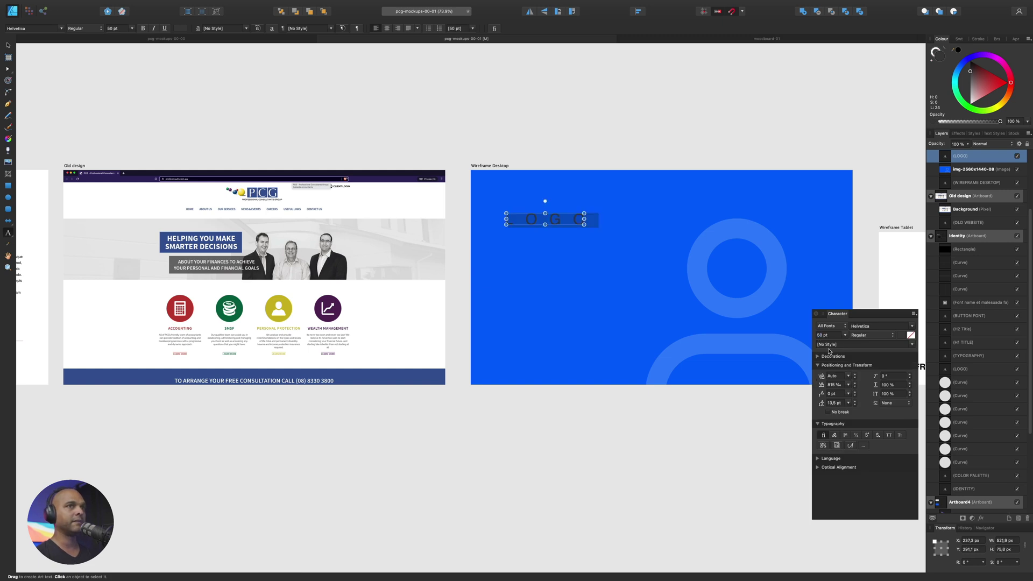
Make the LOGO text Bw Modelica ExtraBold, white, with 0% tracking.
left_click(19, 27)
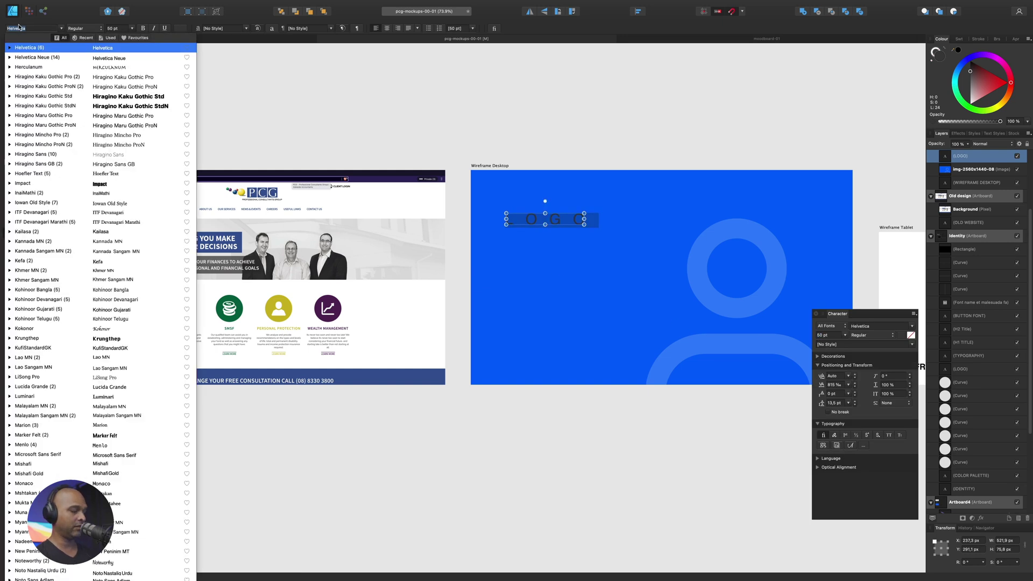
type("bw model")
key("Return")
left_click(82, 28)
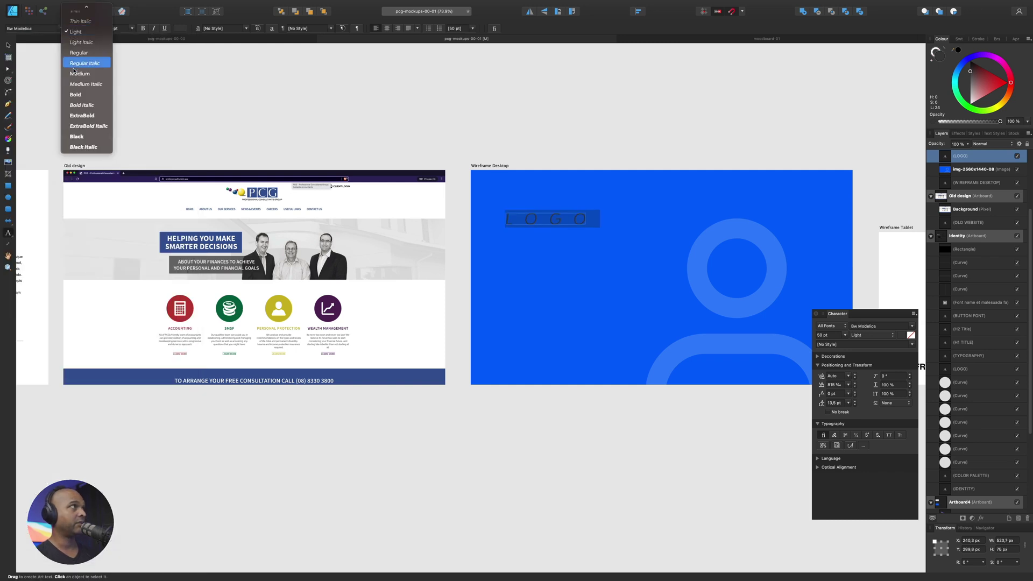
left_click(81, 115)
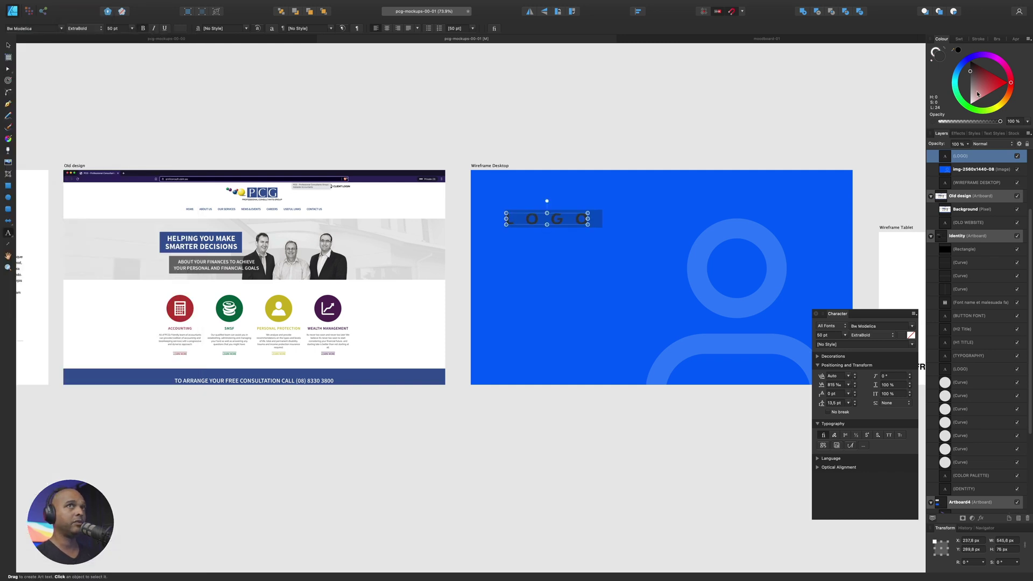
key("Escape")
key("super+a")
type("0")
key("Return")
key("Escape")
Move LOGO to the hero's top-left and add a slightly smaller 'VALUE PROPOSITION' copy below.
left_click_drag(530, 223, 510, 191)
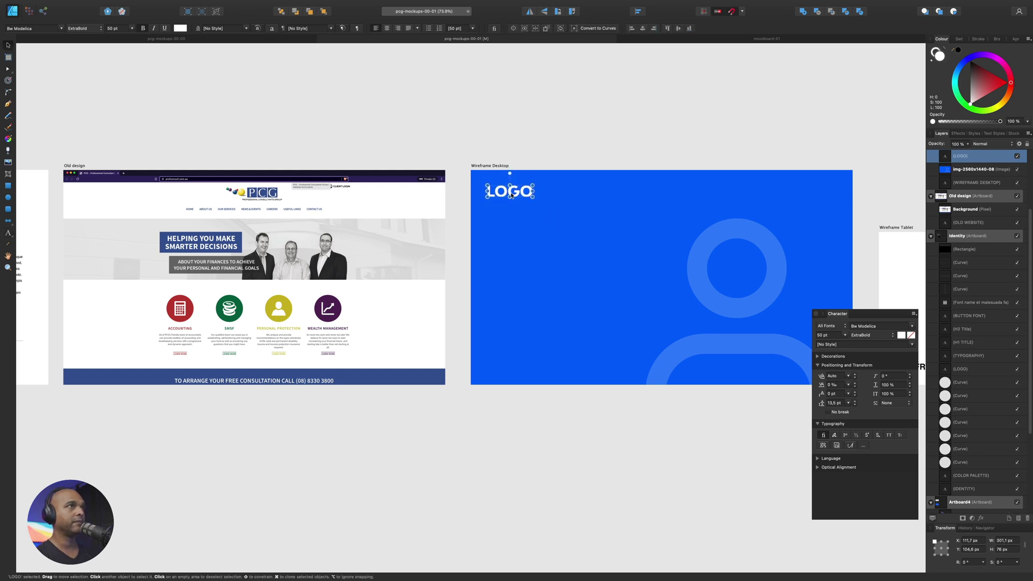
scroll(510, 191, "up", 3)
left_click_drag(223, 164, 224, 288)
double_click(223, 288)
type("VALUE PROPOSITION")
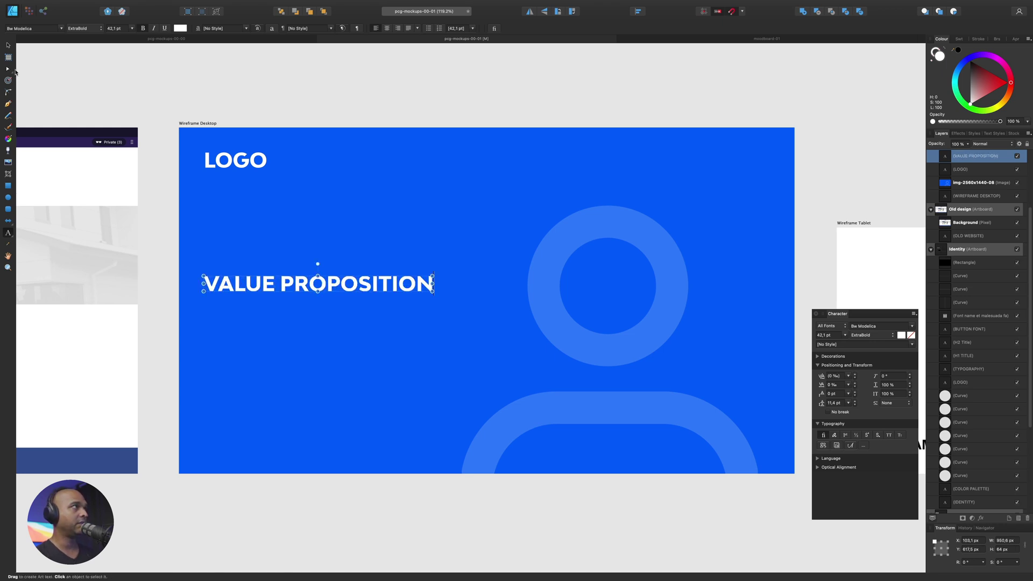
key("Escape")
left_click_drag(436, 273, 409, 275)
Add a 'Tag line' copy under the heading in Light weight at about 30 pt.
left_click_drag(234, 286, 234, 310)
triple_click(234, 311)
type("Tag line")
key("Escape")
left_click(81, 27)
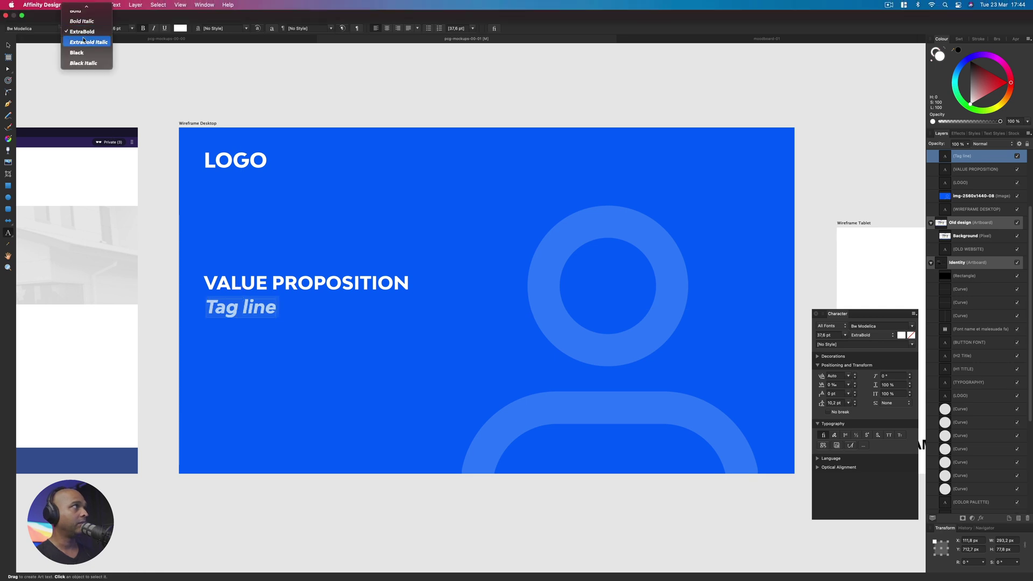
left_click(75, 50)
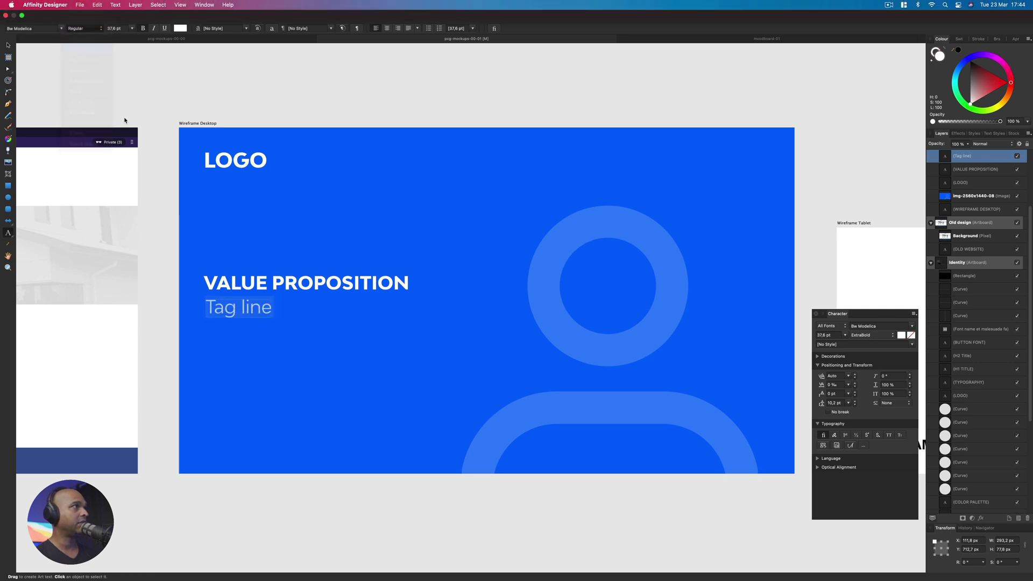
left_click(81, 28)
left_click(76, 41)
left_click_drag(271, 318, 260, 316)
Group an outlined rectangle with a 'Call to action >' label copied from Tag line.
key("v")
left_click(8, 187)
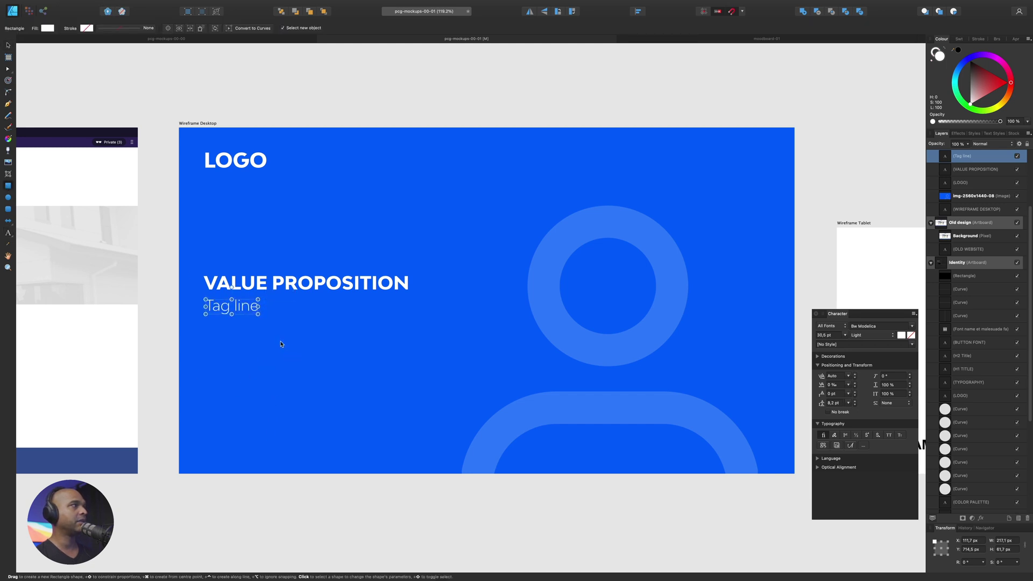
mouse_move(281, 341)
left_mouse_down()
mouse_move(375, 396)
mouse_move(375, 365)
mouse_move(366, 370)
left_mouse_up()
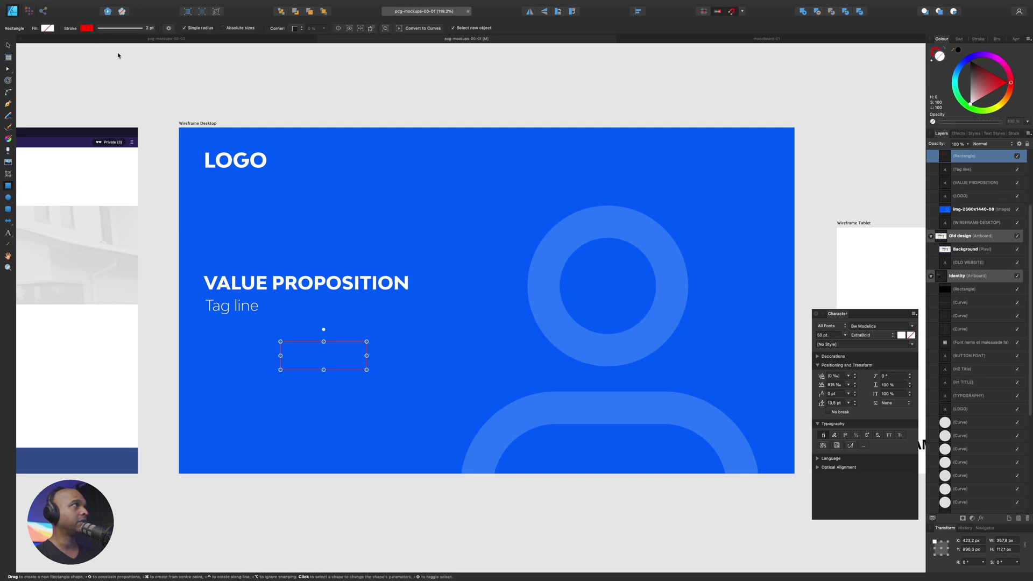
left_click(241, 307)
left_click_drag(240, 307, 314, 314)
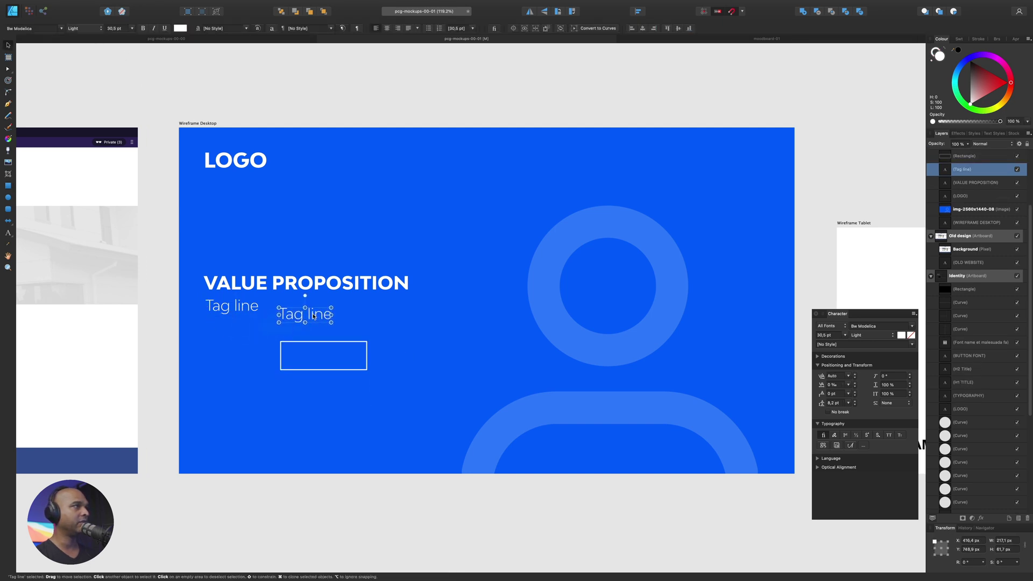
double_click(313, 314)
type("Call to action >")
key("Escape")
left_click_drag(324, 314, 329, 359)
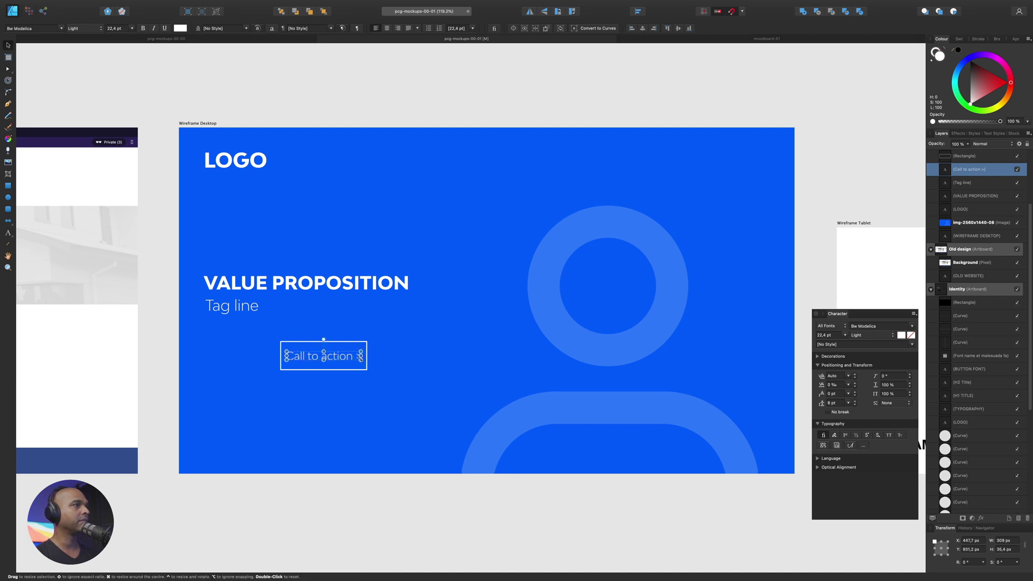
left_click(365, 360, "shift")
key("super+g")
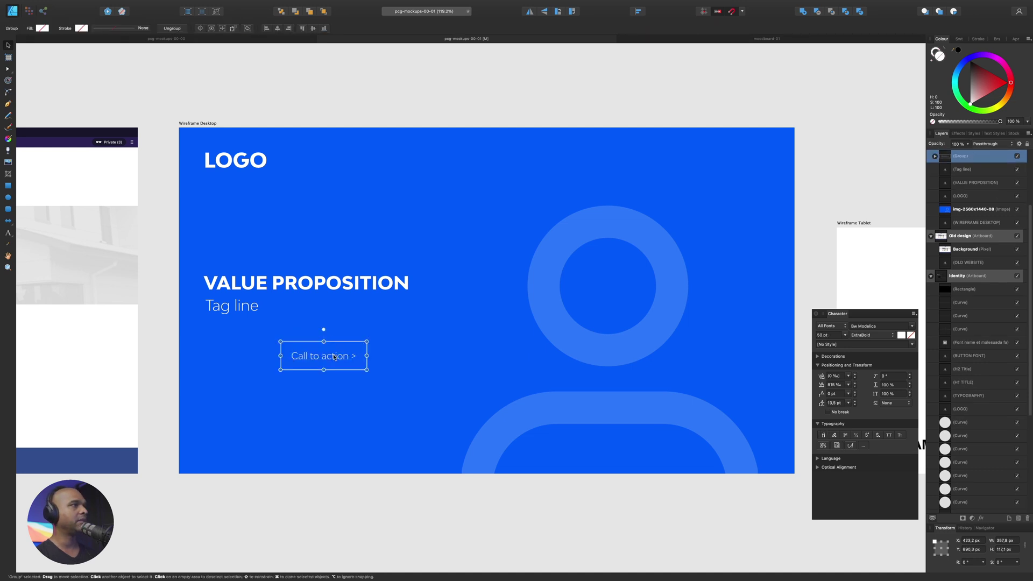
mouse_move(340, 363)
left_mouse_down()
mouse_move(262, 347)
mouse_move(737, 176)
mouse_move(732, 157)
left_mouse_up()
Relabel the top-right button copy as 'Menu'.
double_click(732, 157)
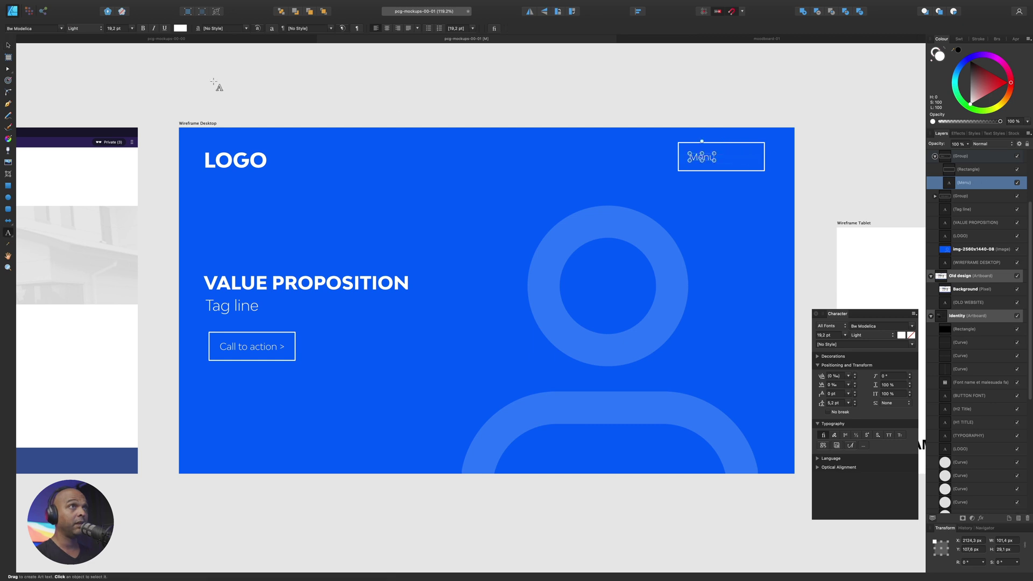
key("Escape")
left_click(333, 255)
Draw three short stacked lines and group them into a hamburger icon.
key("p")
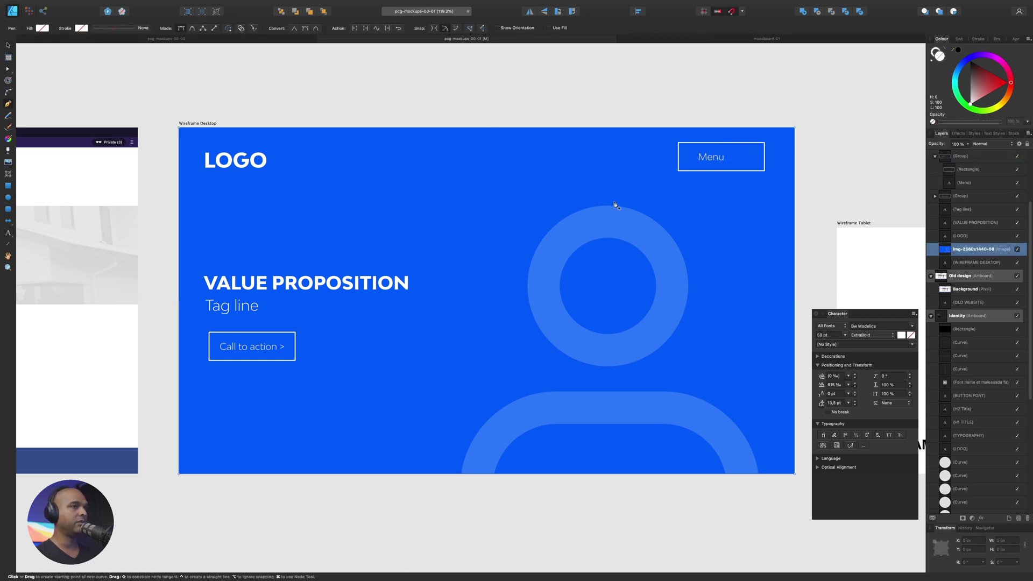
left_click(724, 180)
left_click(723, 199)
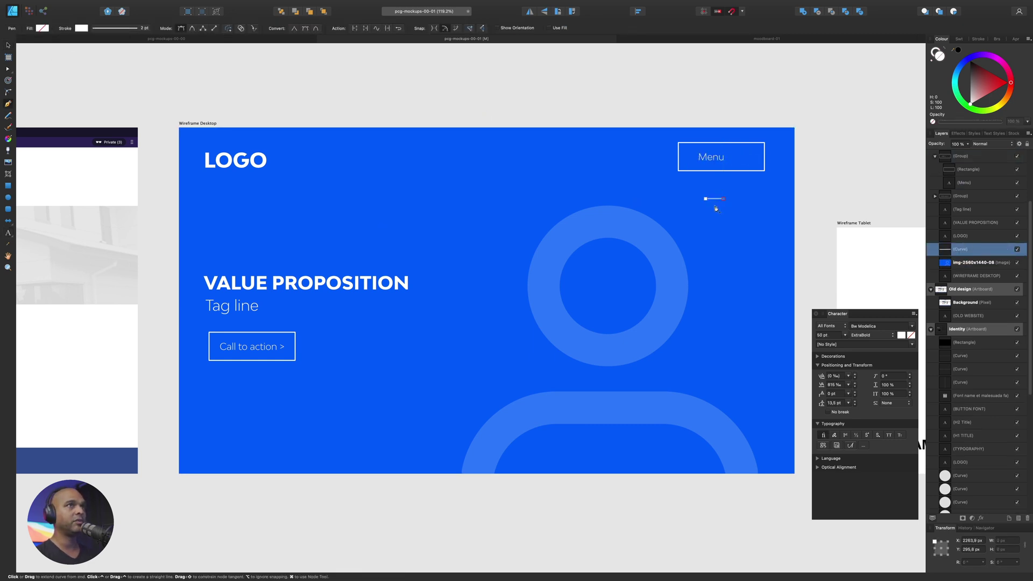
key("super")
key("super+j")
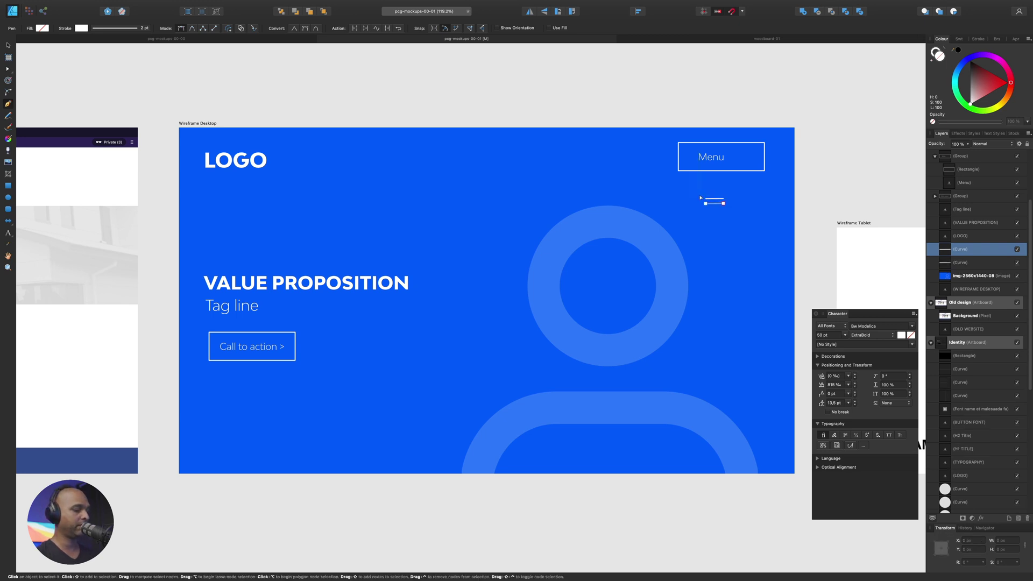
key("super+j")
key("Down")
key("Down")
key("Down")
key("Down")
key("Down")
key("Down")
key("Down")
key("Down")
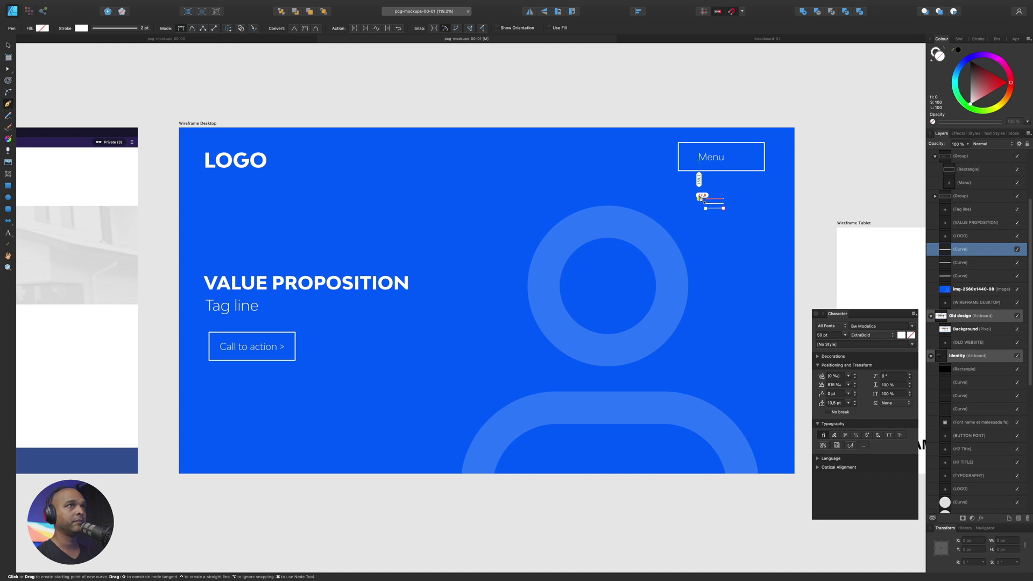
key("v")
left_click(965, 275, "shift")
key("super+g")
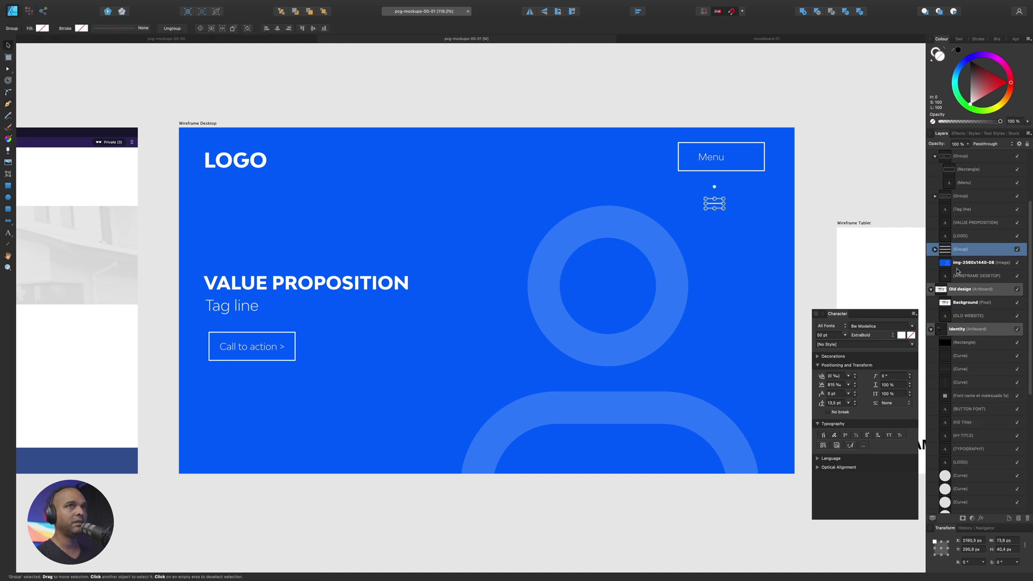
key("Delete")
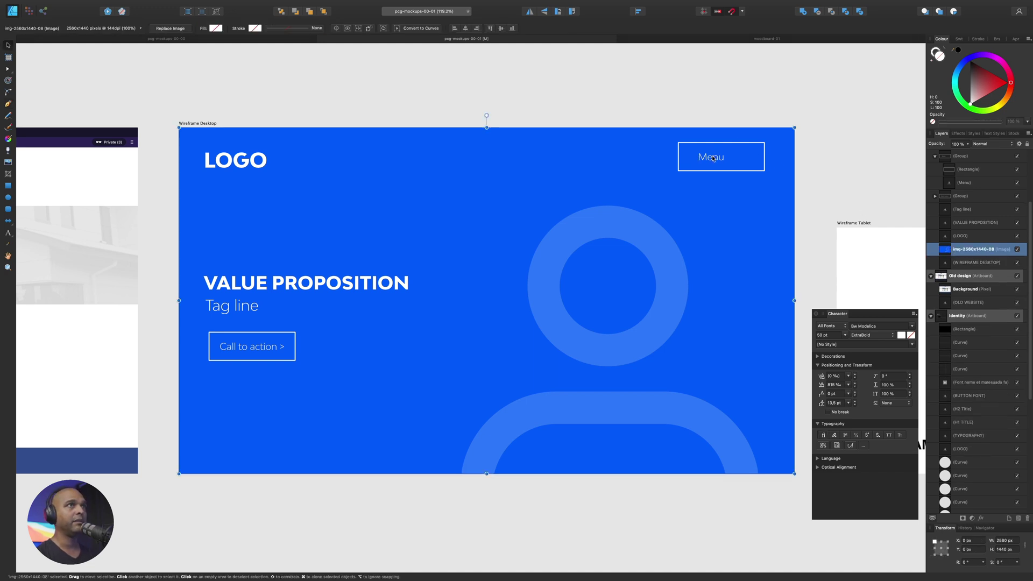
key("super+z")
Place the hamburger icon beside Menu and scale the button group to about three-quarters size.
left_click_drag(713, 158, 747, 159)
left_click(725, 219)
left_click(719, 164)
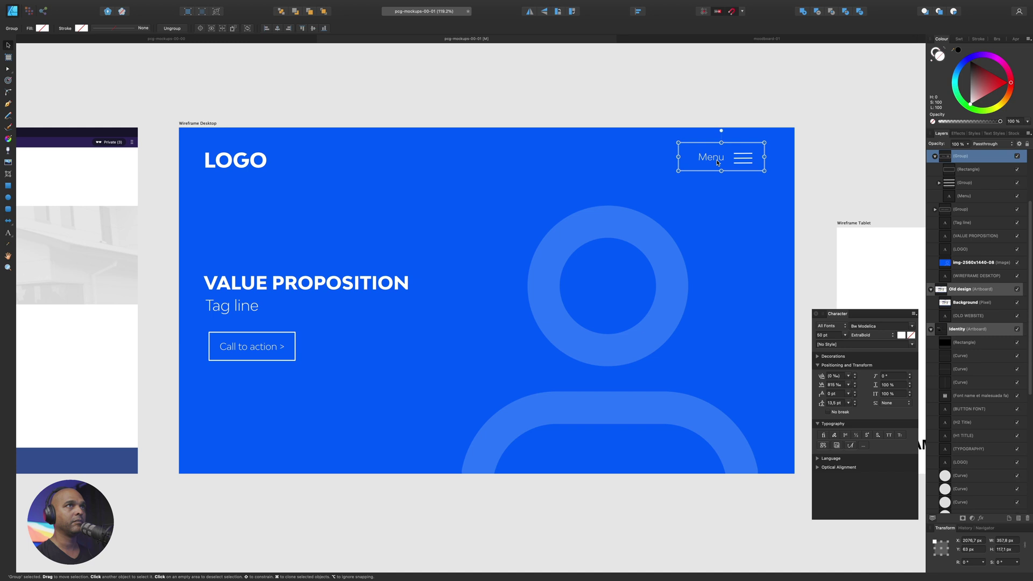
left_click_drag(679, 171, 731, 156)
Move the person icon from Assets beside the Menu button and fill it white.
left_click(633, 223)
scroll(633, 223, "left", 15)
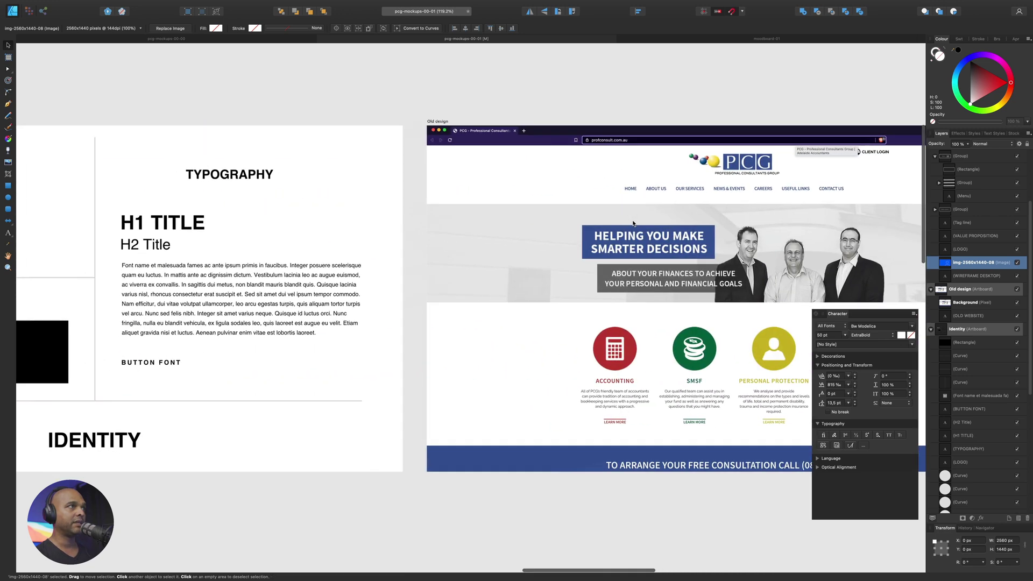
scroll(633, 223, "left", 10)
scroll(635, 224, "right", 3)
left_click(515, 334)
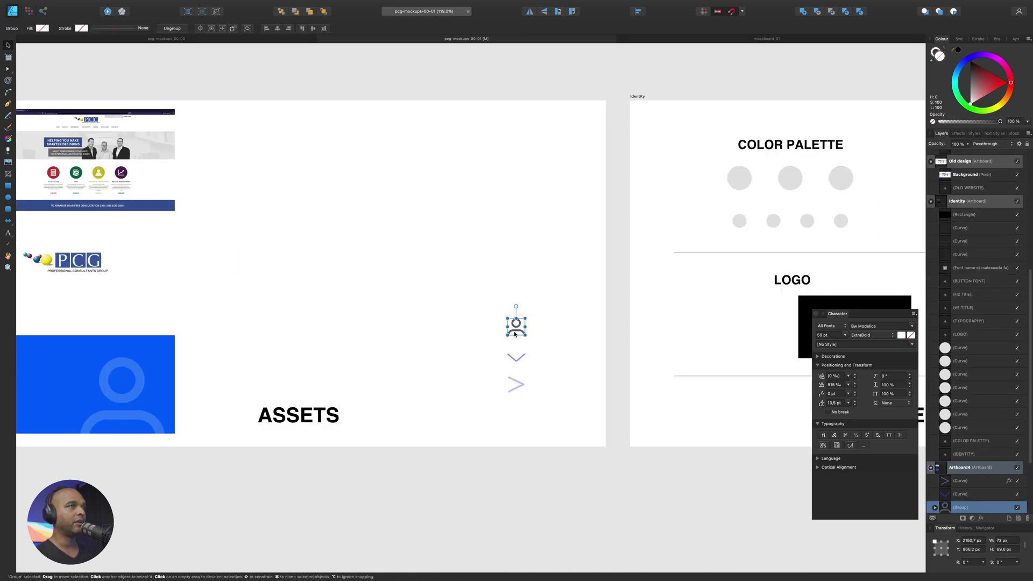
scroll(620, 248, "right", 15)
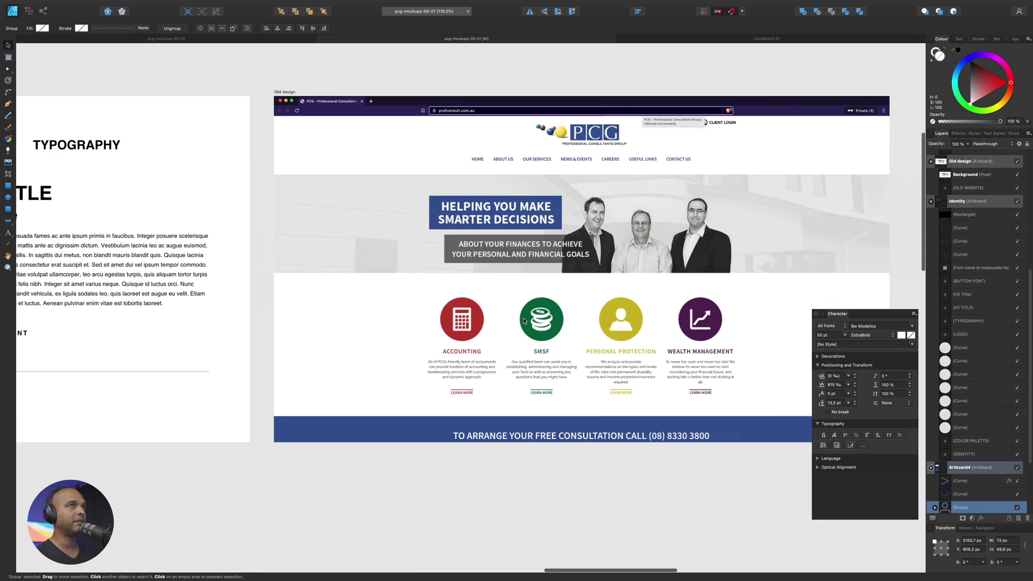
scroll(621, 248, "right", 6)
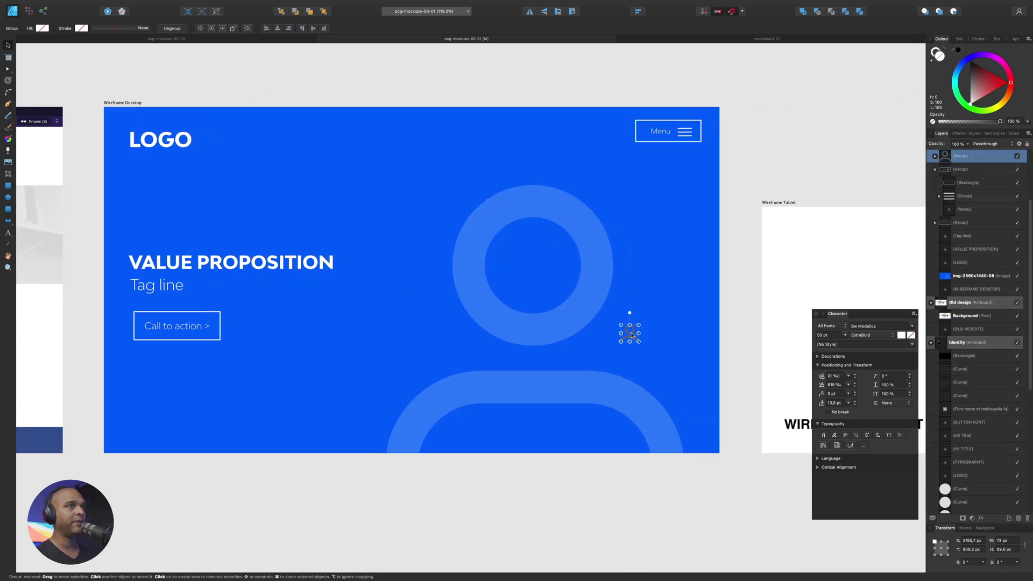
left_click_drag(627, 328, 620, 132)
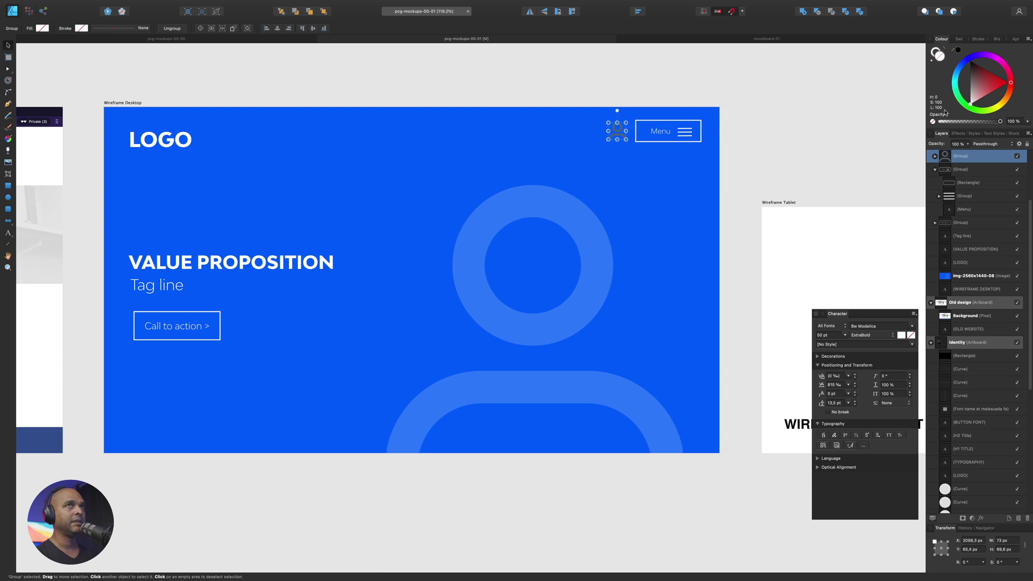
left_click(962, 121)
left_click(521, 274)
scroll(521, 274, "down", 3)
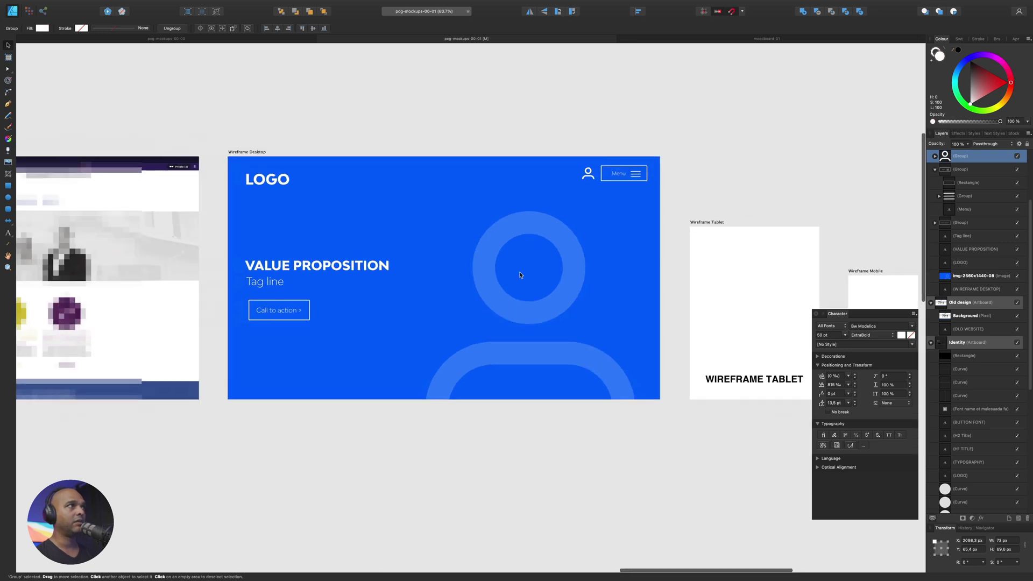
scroll(327, 343, "up", 3)
Present full-screen, pointing out the hero's LOGO, menu, user icon, blue background, VALUE PROPOSITION and Call to action.
key("Tab")
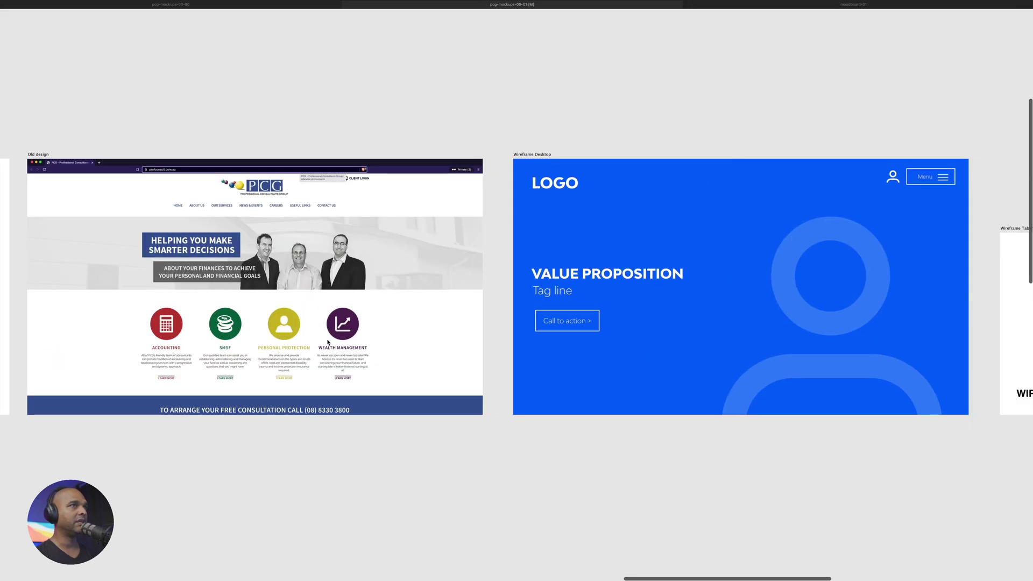
left_click(567, 185)
left_click(927, 181)
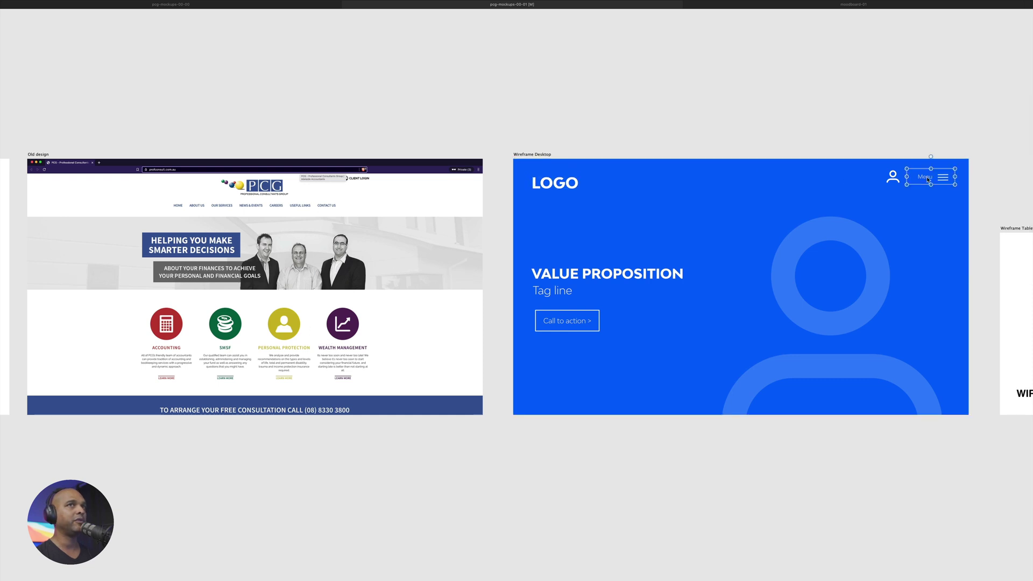
left_click(893, 176)
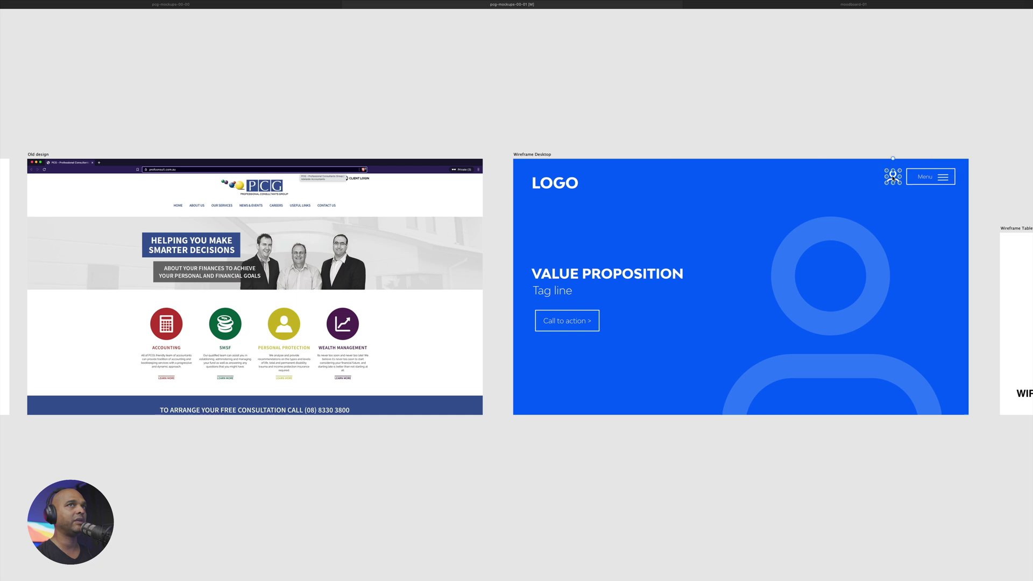
left_click(869, 202)
left_click(562, 277)
left_click(560, 325)
Draw a small dark blue square with no stroke in the desktop artboard's bottom-right corner.
key("Tab")
scroll(722, 324, "down", 5)
scroll(721, 325, "right", 5)
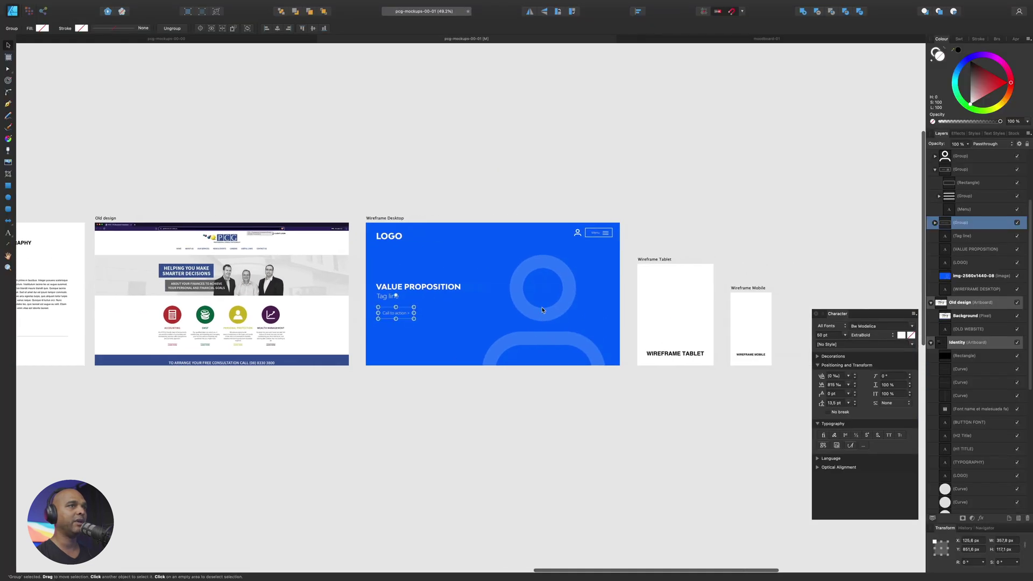
scroll(543, 310, "up", 2)
scroll(542, 310, "up", 3)
scroll(543, 301, "down", 1)
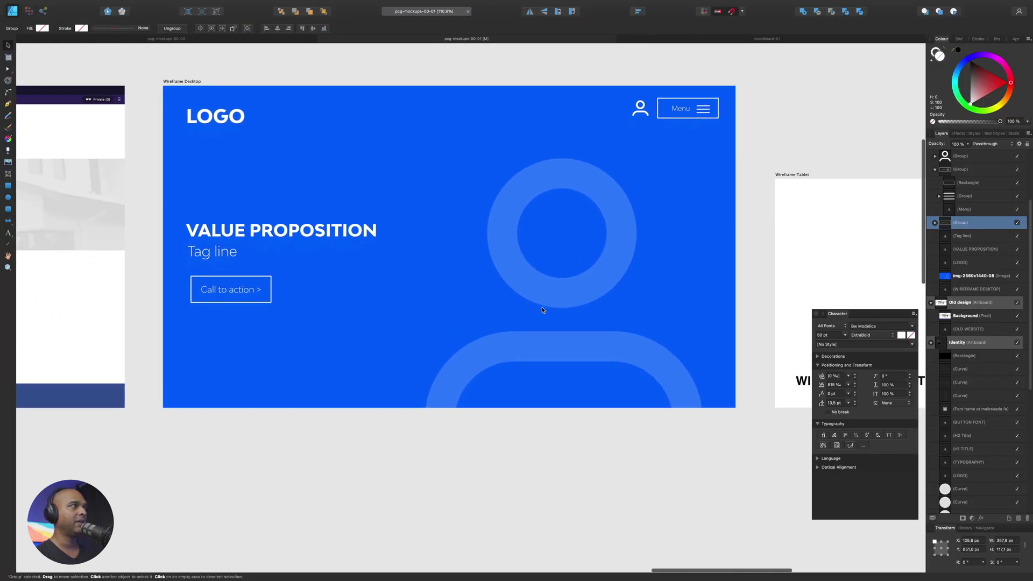
left_click(8, 185)
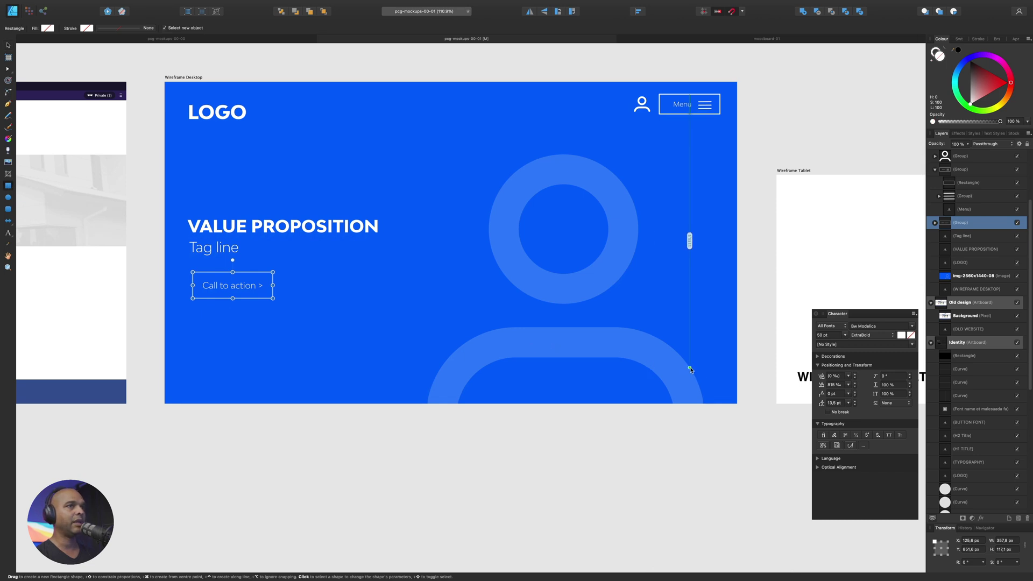
mouse_move(691, 368)
left_mouse_down()
mouse_move(738, 404)
mouse_move(702, 386)
left_mouse_up()
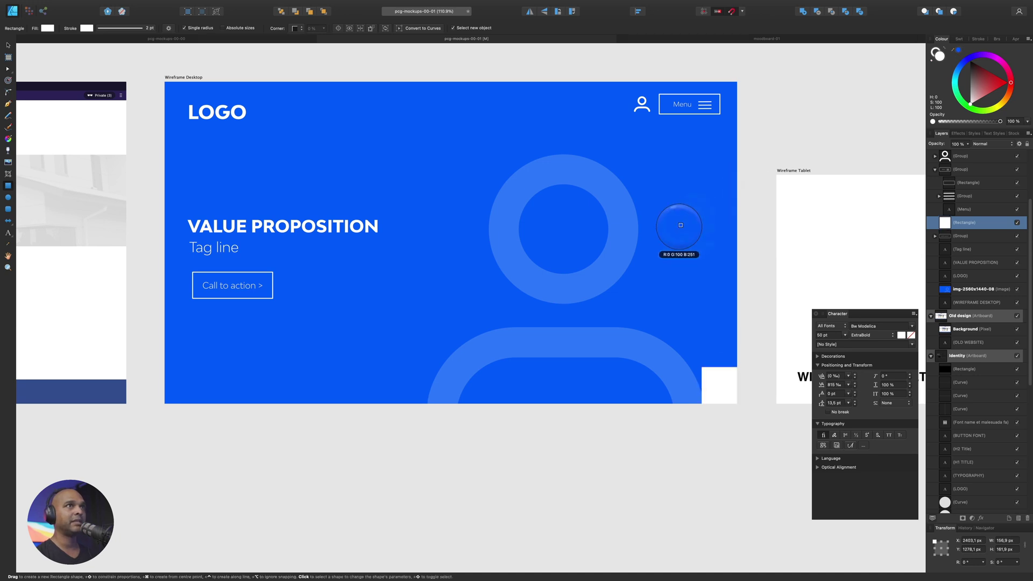
left_click(960, 47)
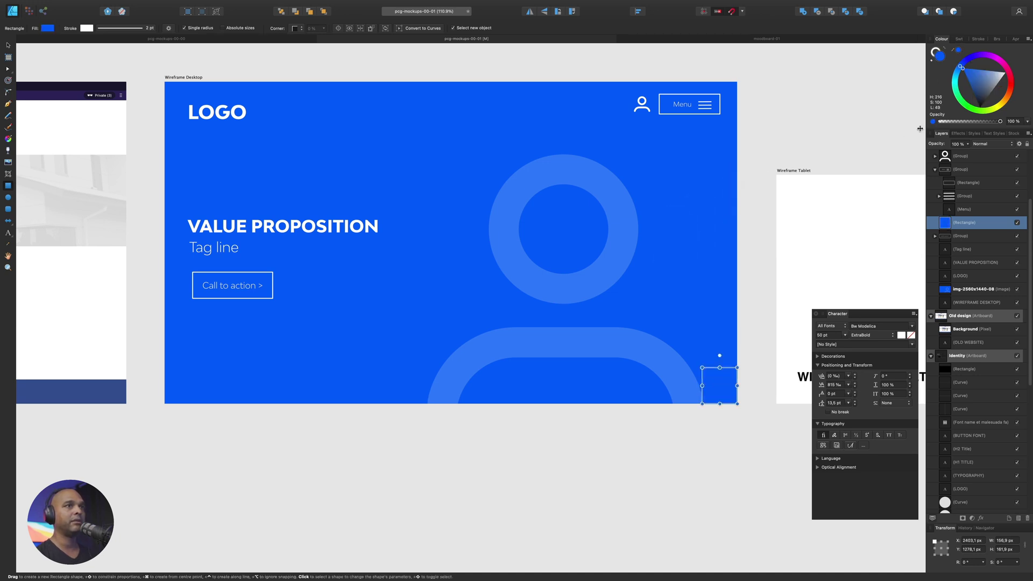
left_click_drag(966, 72, 968, 80)
left_click(934, 56)
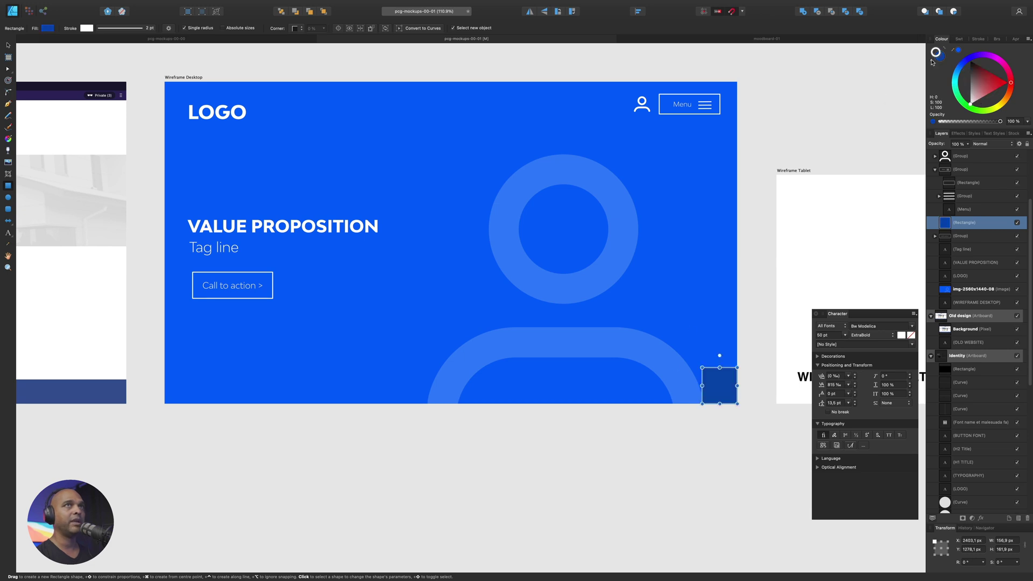
left_click(931, 60)
left_click(666, 390)
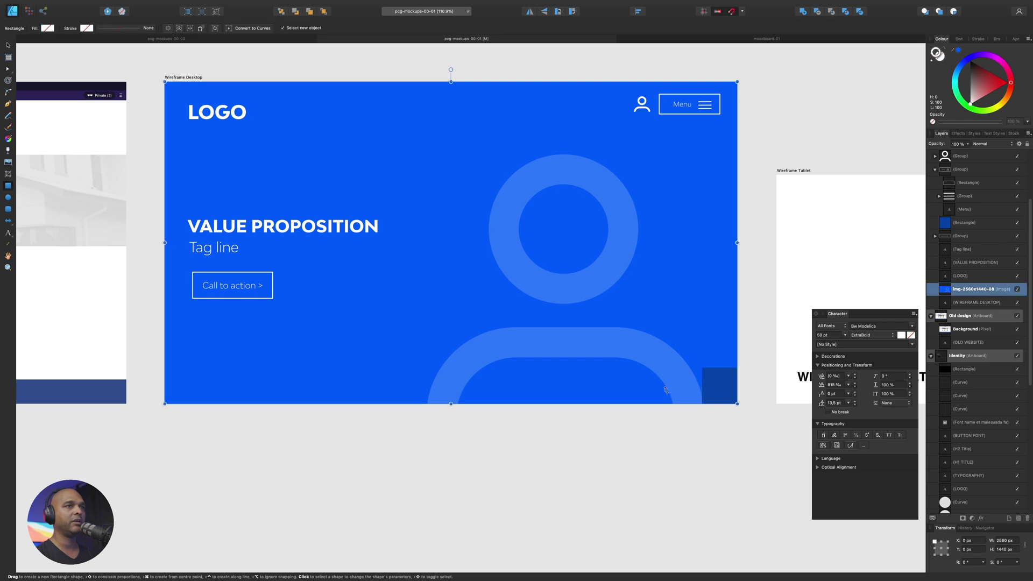
Copy the down chevron from the assets board, paste it into the wireframe and move it onto the square.
scroll(666, 390, "down", 3)
scroll(666, 390, "left", 10)
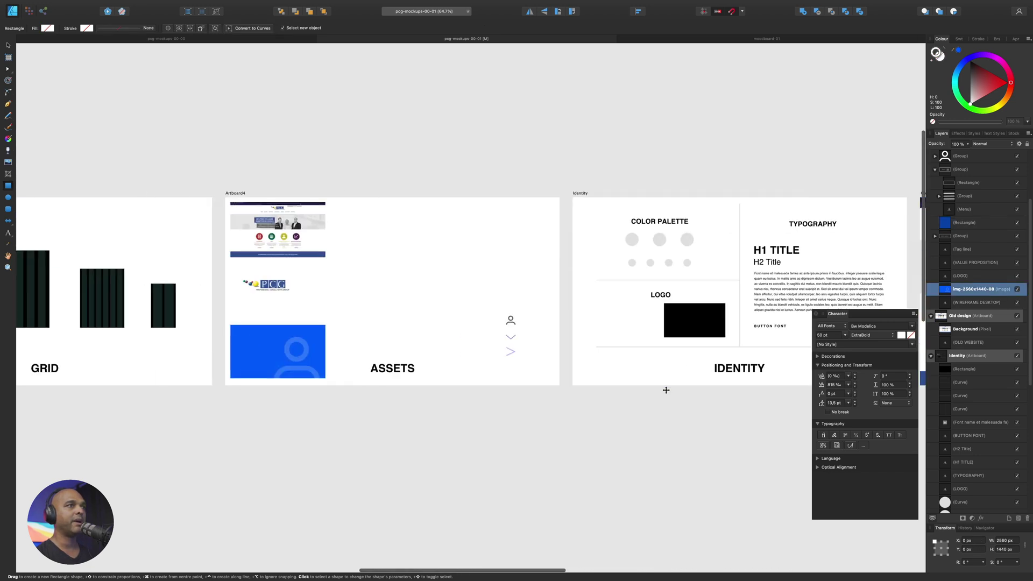
scroll(515, 356, "up", 3)
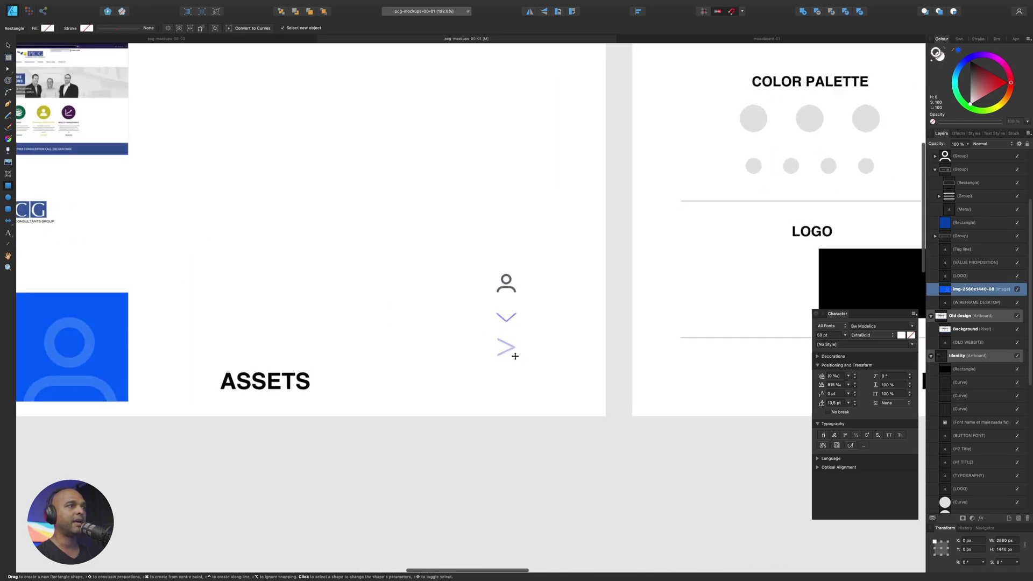
key("v")
left_click(506, 323)
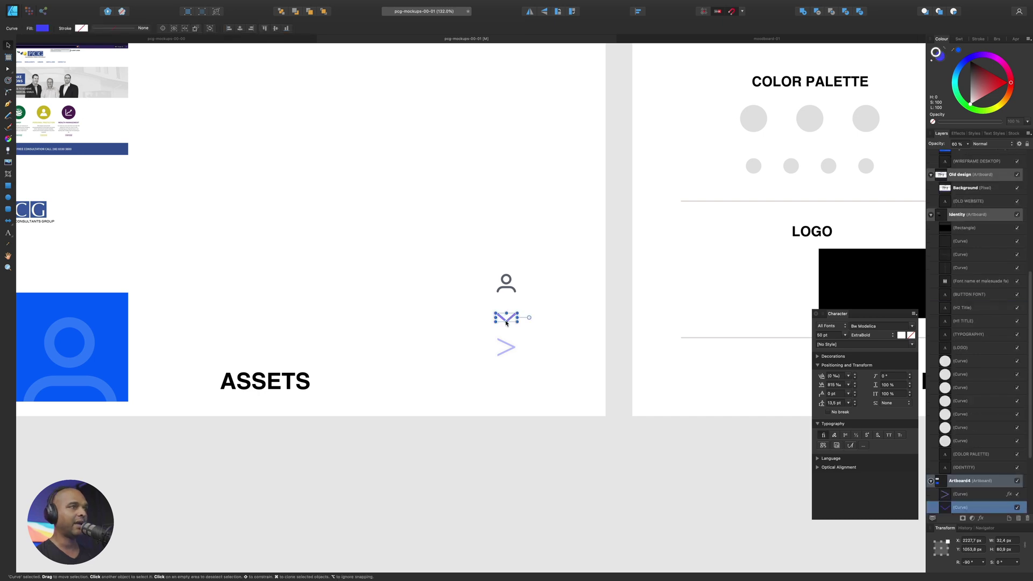
scroll(506, 323, "right", 15)
scroll(506, 323, "right", 20)
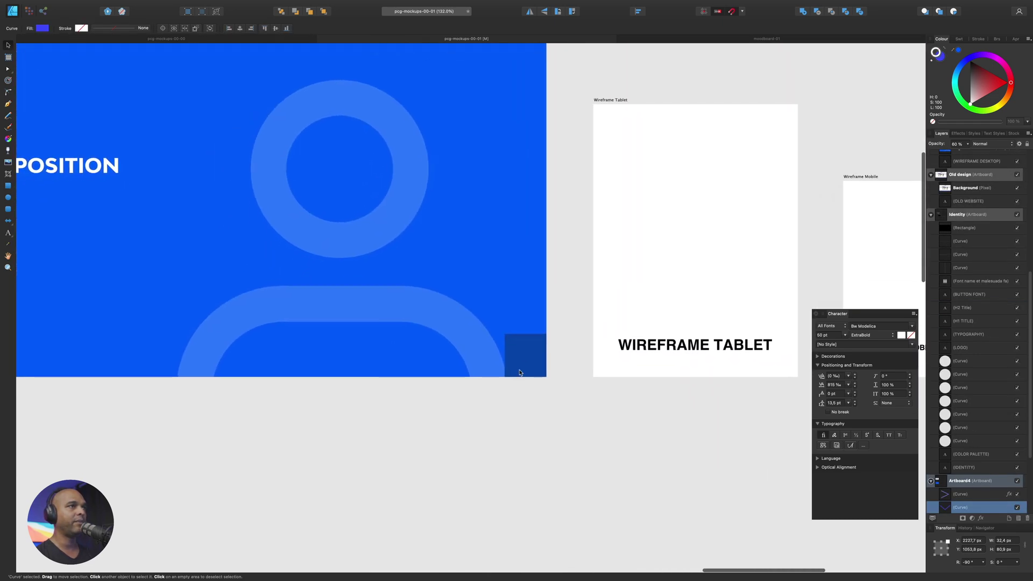
left_click(526, 360)
key("a")
key("ctrl+v")
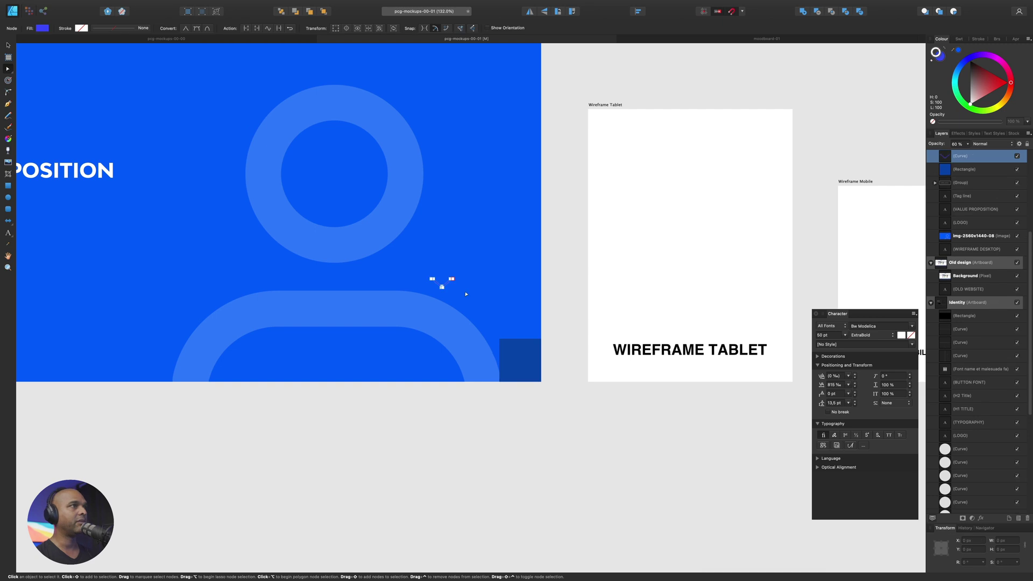
key("v")
left_click_drag(444, 283, 523, 362)
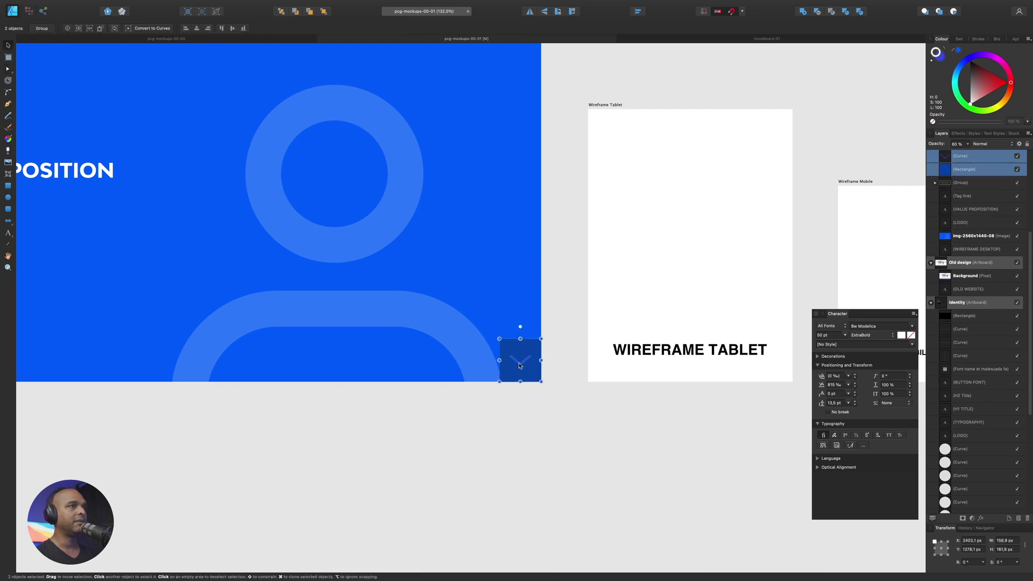
Centre the chevron within the dark square, group the two (Cmd+G) and hide the interface.
left_click(939, 61)
left_click(520, 344, "shift")
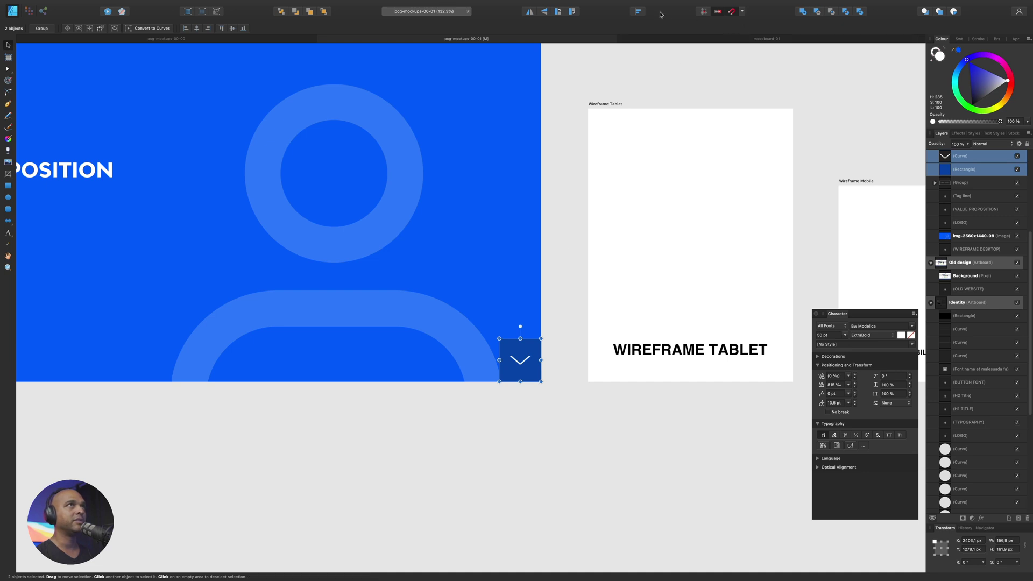
left_click(638, 12)
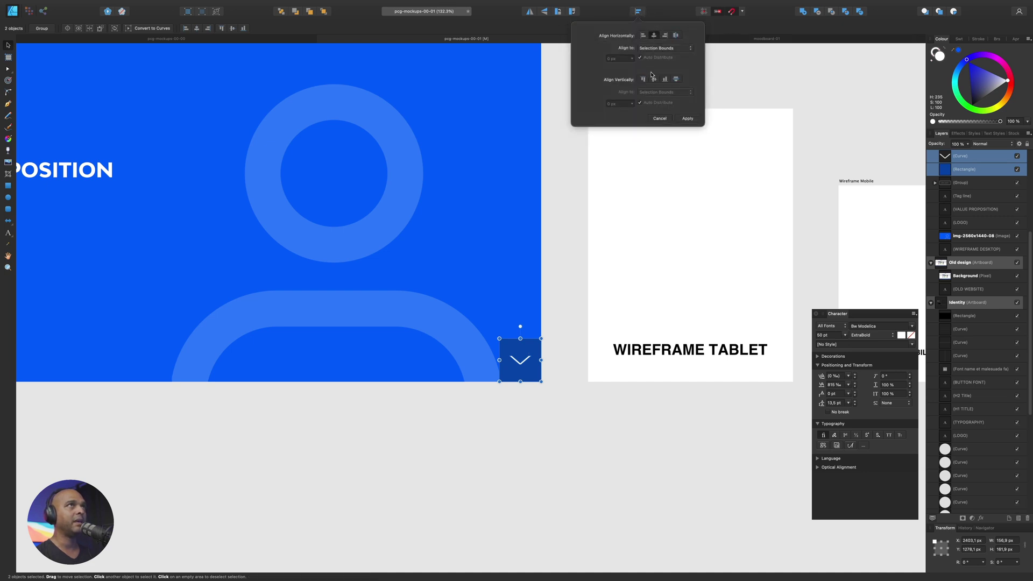
key("super+g")
left_click(421, 325)
scroll(403, 311, "down", 5)
key("Tab")
scroll(404, 311, "left", 10)
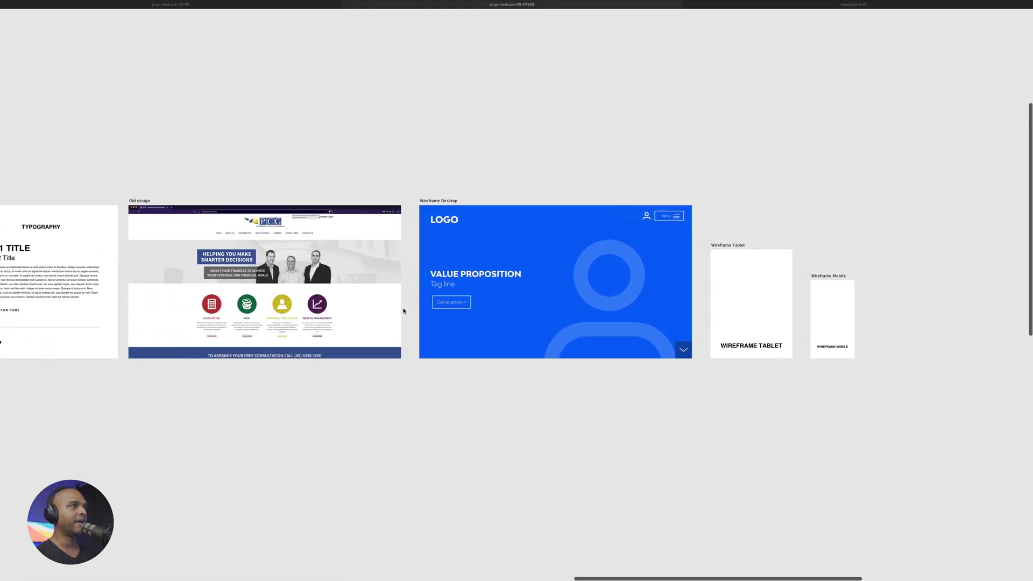
Pan across the tablet and mobile hero wireframes to compare them, deselecting the mobile artboard.
scroll(404, 311, "up", 5)
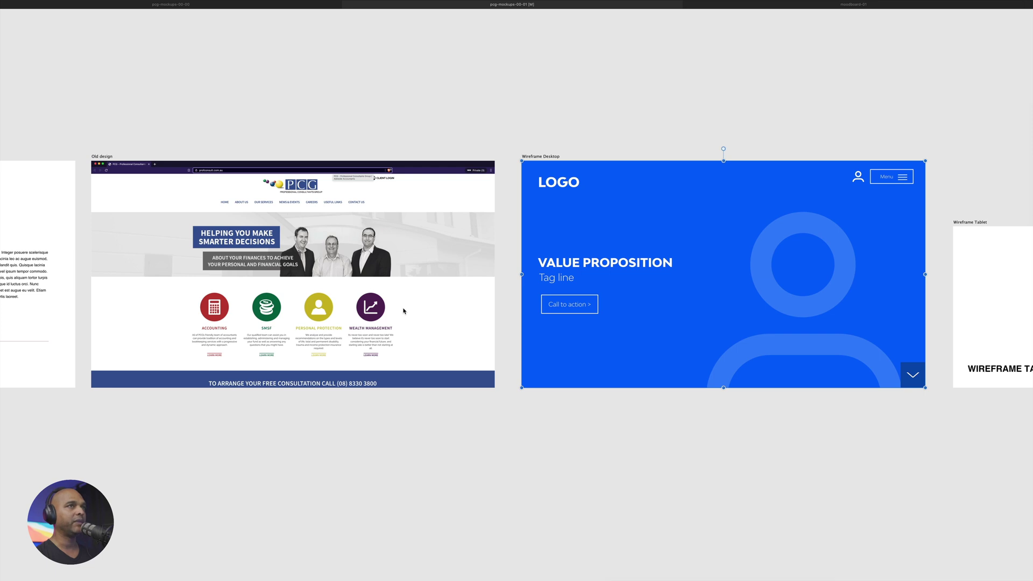
scroll(404, 311, "right", 10)
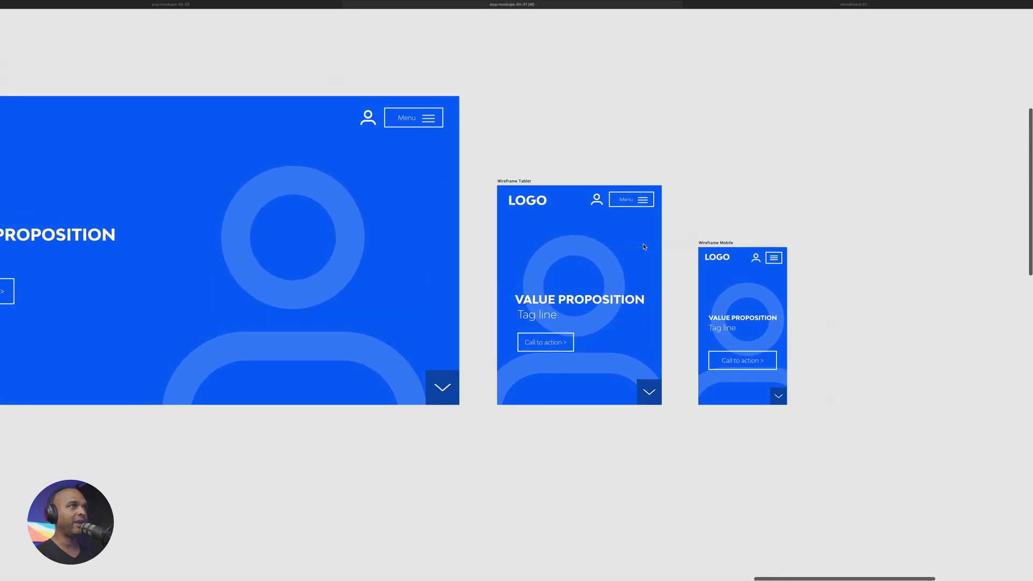
scroll(644, 246, "left", 5)
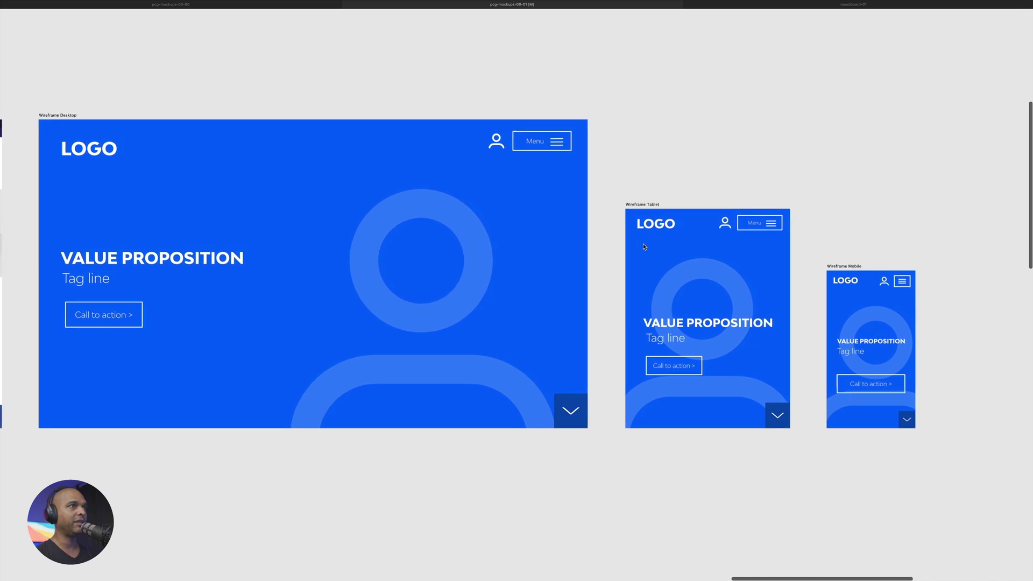
left_click(643, 157)
scroll(645, 156, "down", 4)
scroll(643, 157, "down", 2)
scroll(643, 157, "up", 3)
scroll(643, 157, "left", 3)
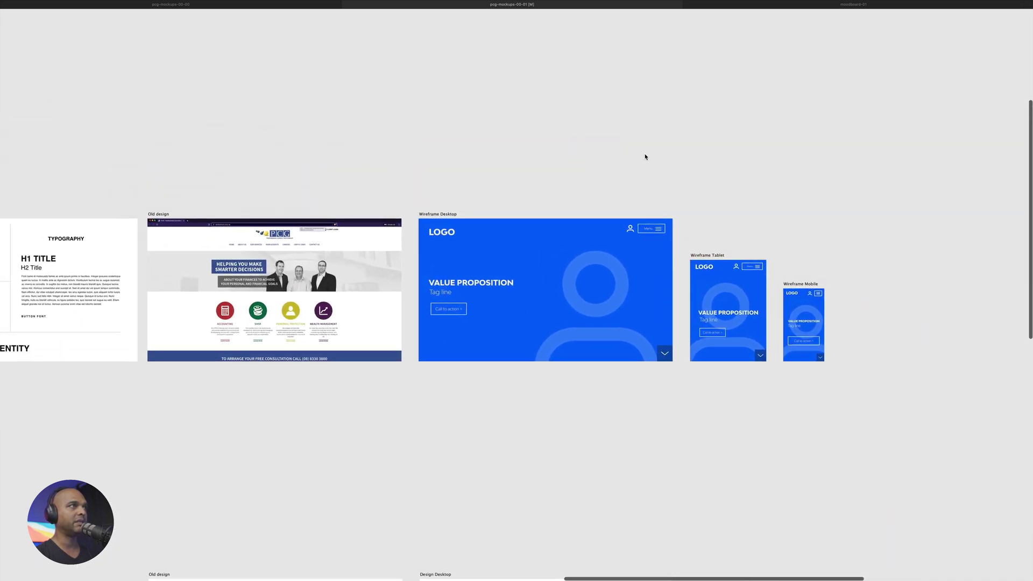
scroll(502, 254, "up", 4)
scroll(502, 254, "left", 3)
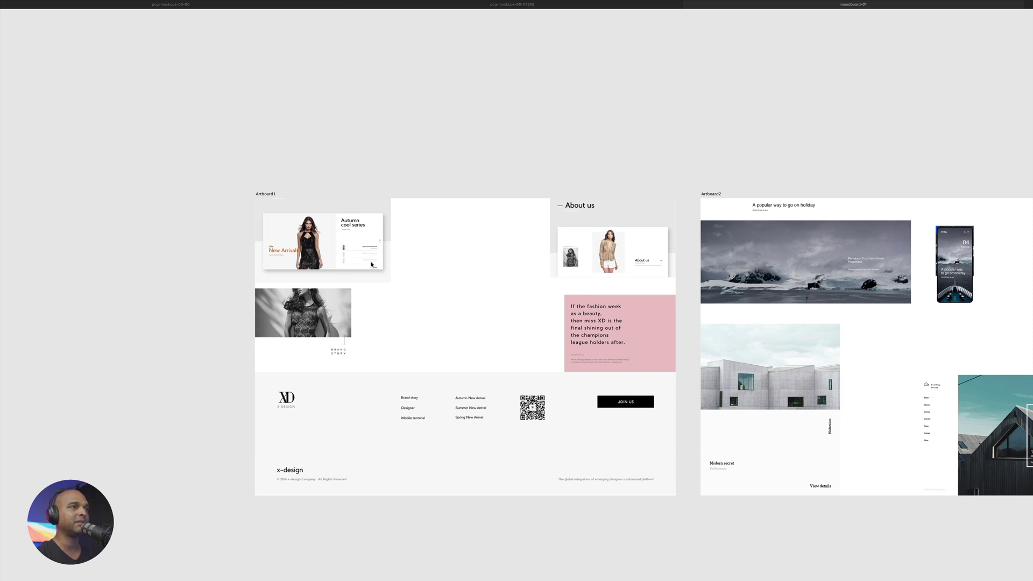
scroll(700, 286, "right", 5)
scroll(696, 285, "up", 5)
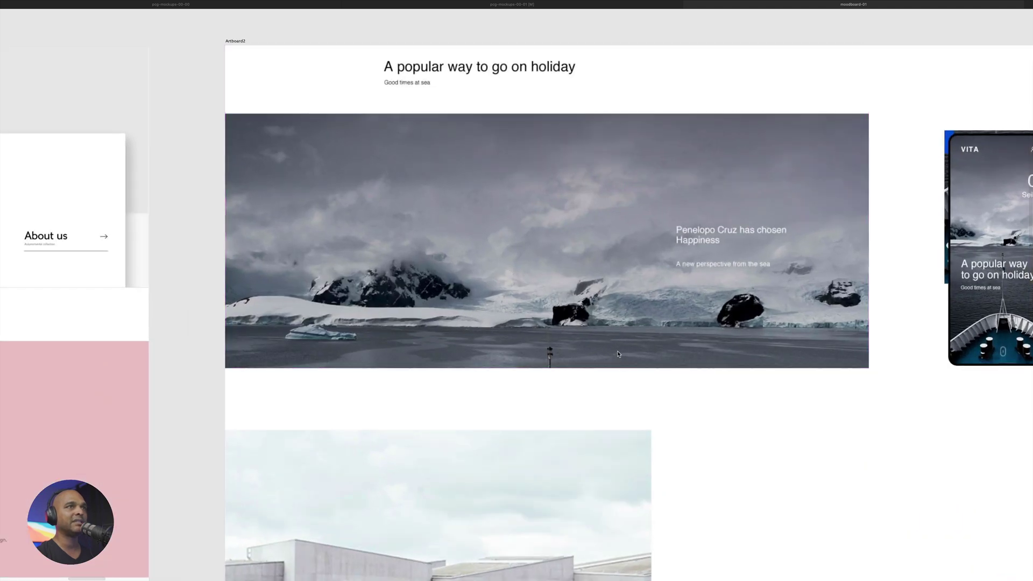
scroll(628, 319, "down", 5)
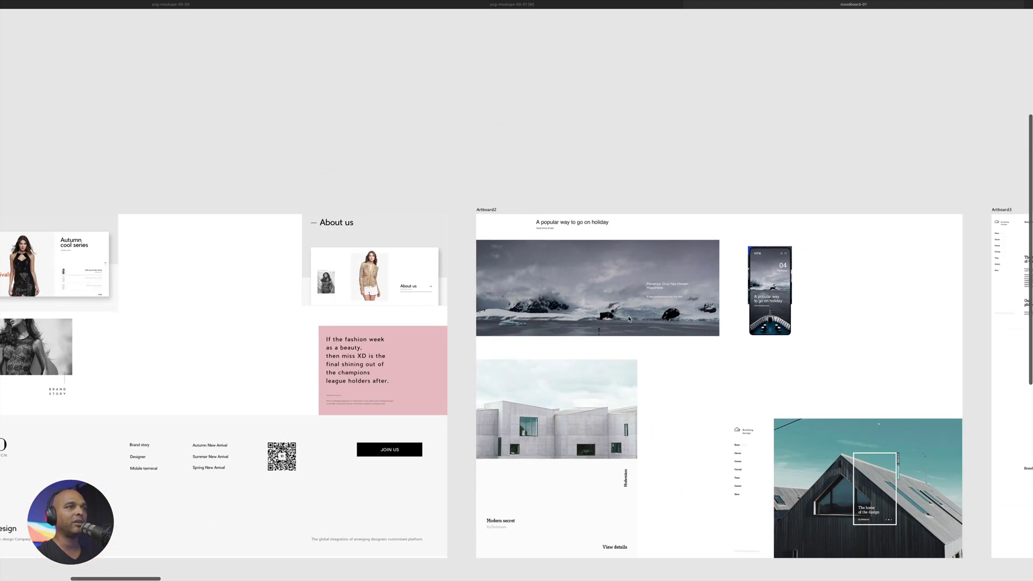
scroll(629, 320, "down", 5)
scroll(598, 349, "right", 5)
scroll(597, 349, "up", 2)
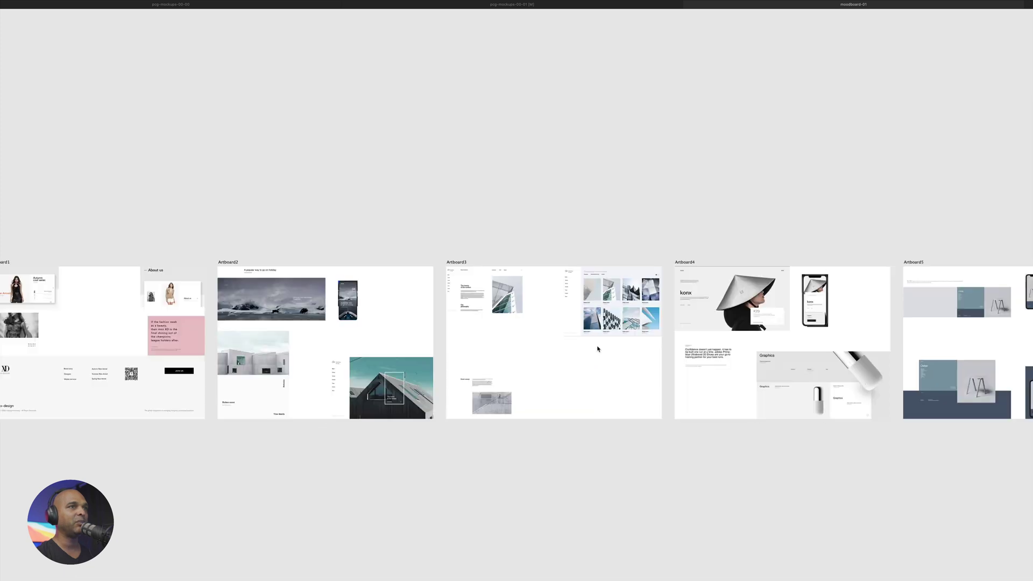
scroll(597, 349, "right", 15)
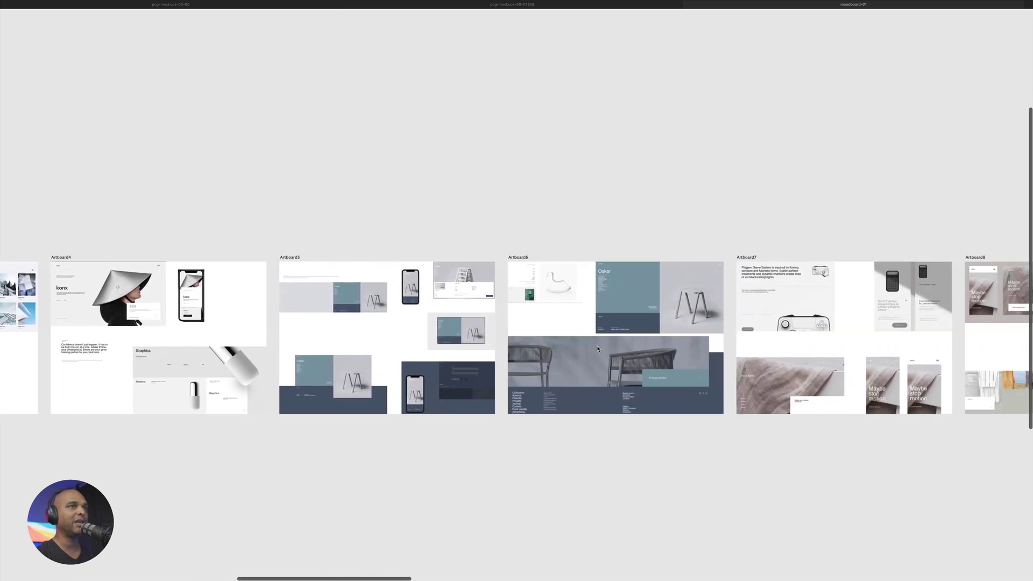
scroll(597, 348, "right", 4)
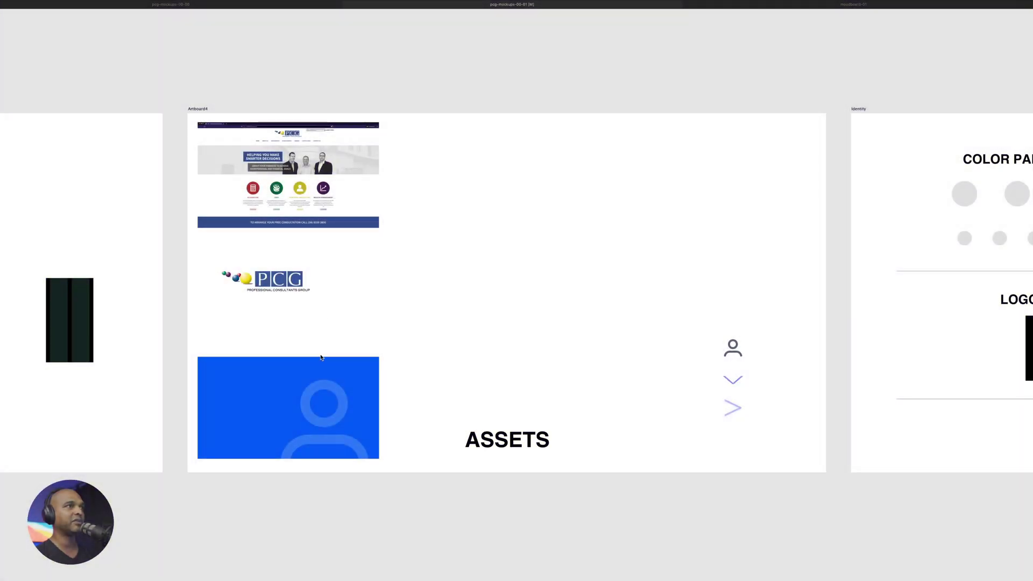
Select the old PCG logo, then marquee-select the three interface icons on the assets board.
left_click(293, 285)
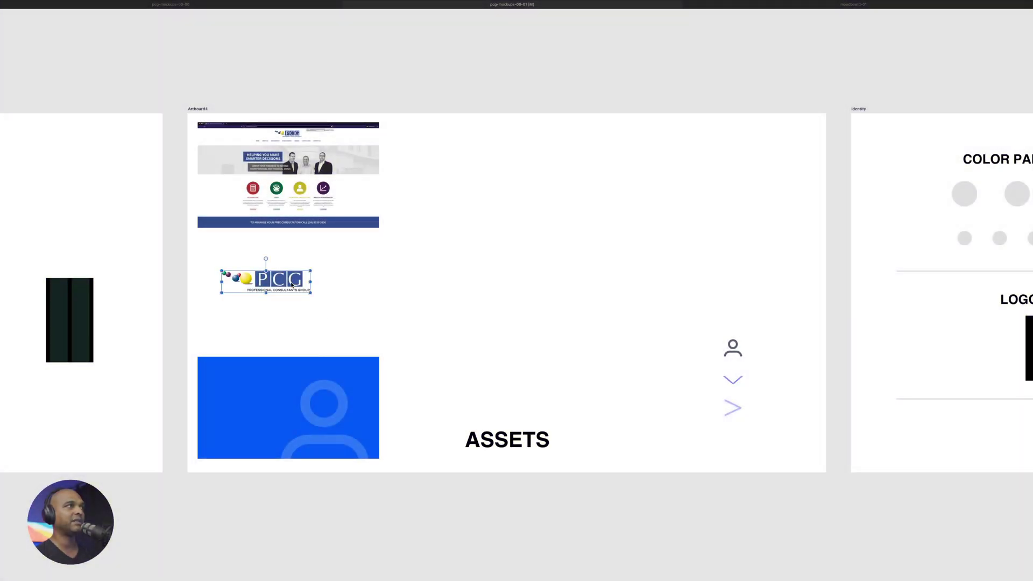
left_click(722, 373)
scroll(711, 349, "up", 1)
left_click_drag(712, 340, 780, 463)
scroll(758, 440, "up", 3)
scroll(758, 444, "down", 3)
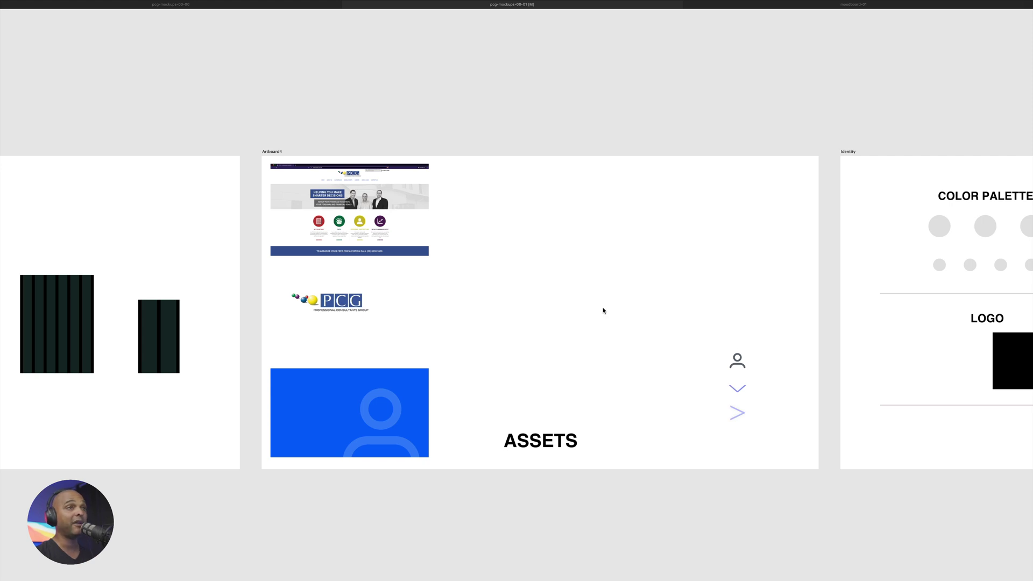
Paste the office photo and WordPress screenshot onto Artboard4 and select each in turn.
key("super+v")
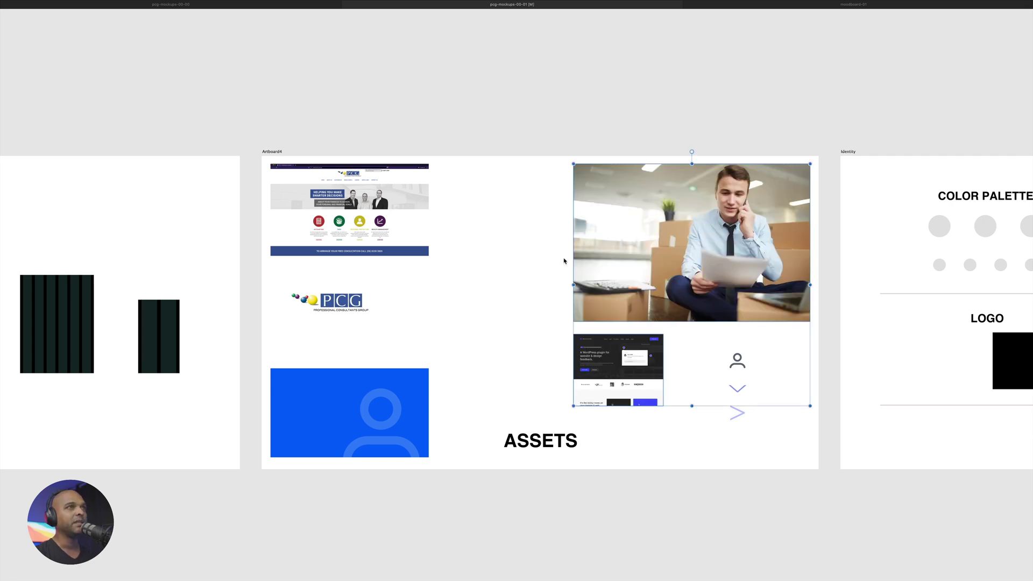
scroll(651, 247, "up", 3)
scroll(652, 246, "down", 3)
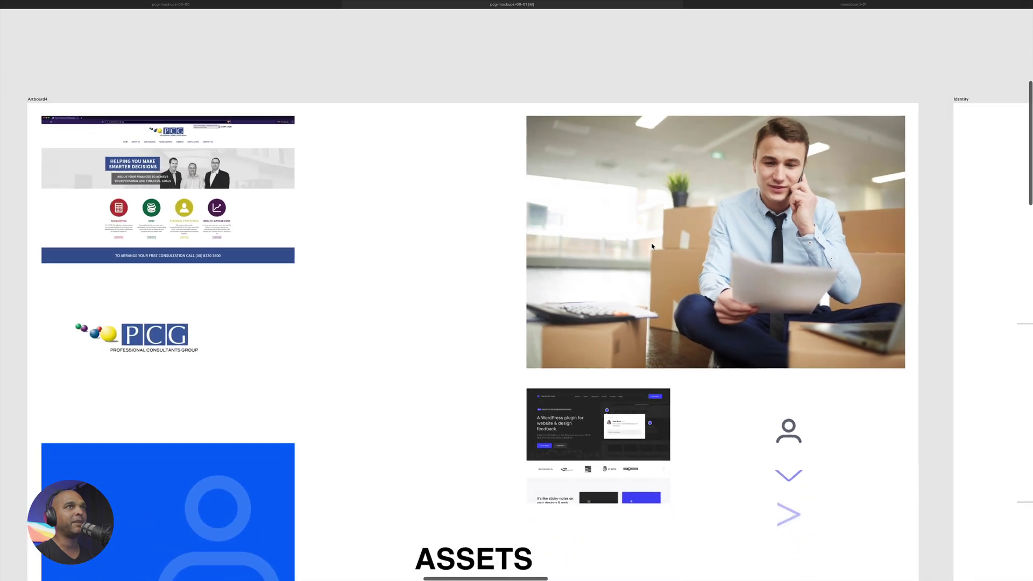
left_click(651, 247)
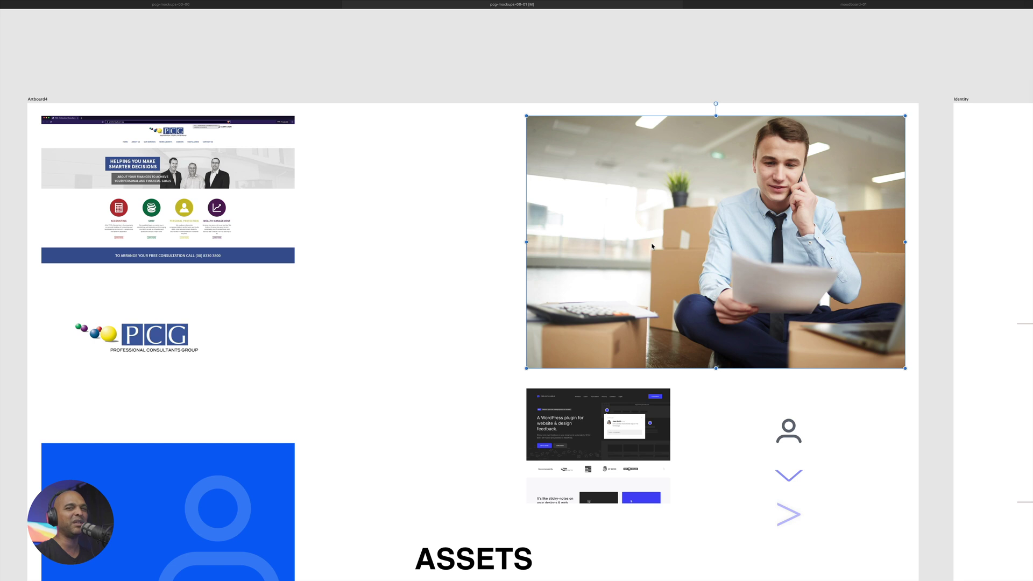
scroll(724, 215, "up", 5)
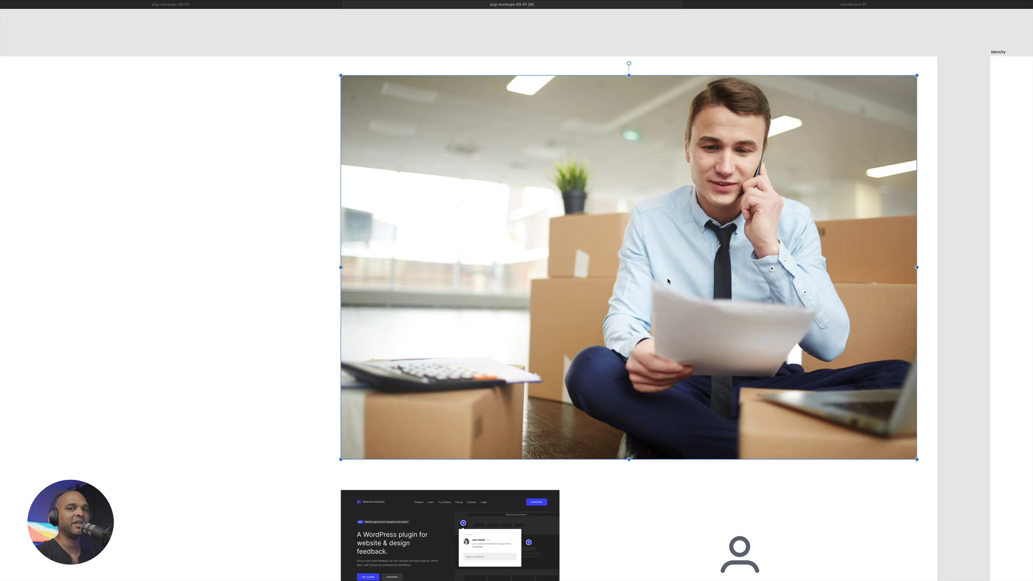
key("Tab")
key("super+alt+0")
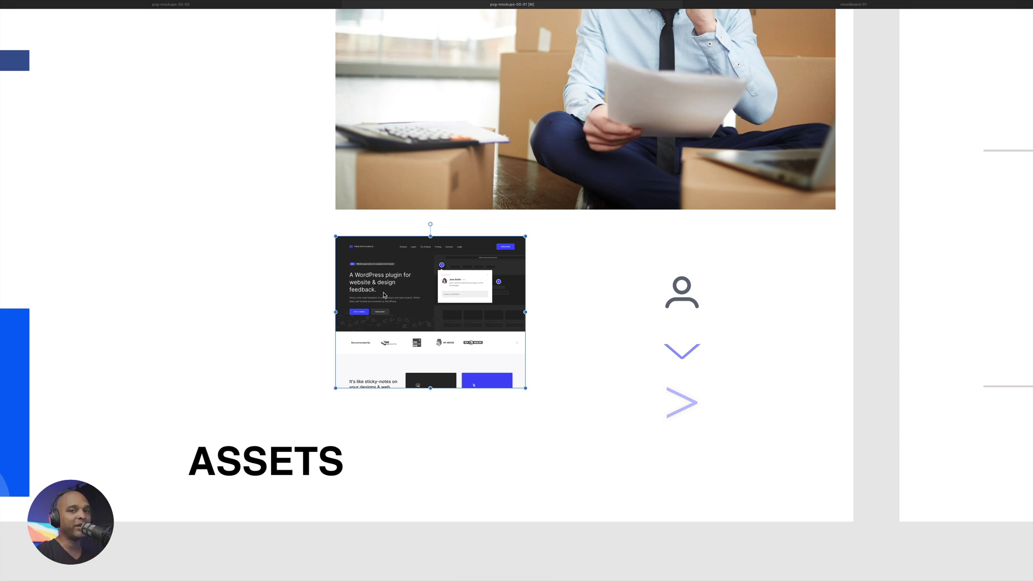
scroll(401, 290, "up", 5)
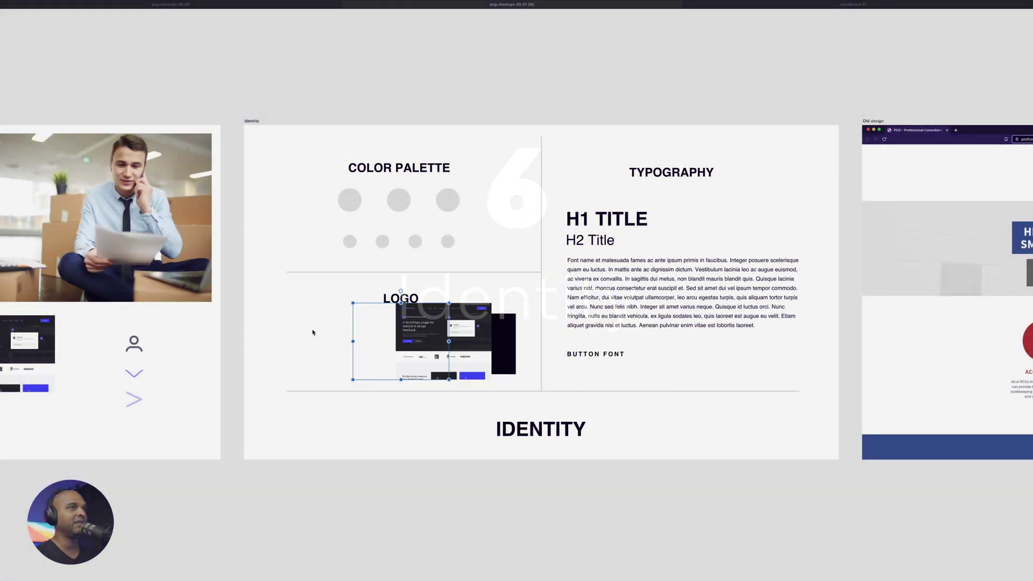
Move the WordPress screenshot onto the Identity board and fill the first palette circle with its sampled blue.
left_click_drag(312, 330, 284, 325)
scroll(284, 325, "up", 4)
scroll(284, 324, "down", 2)
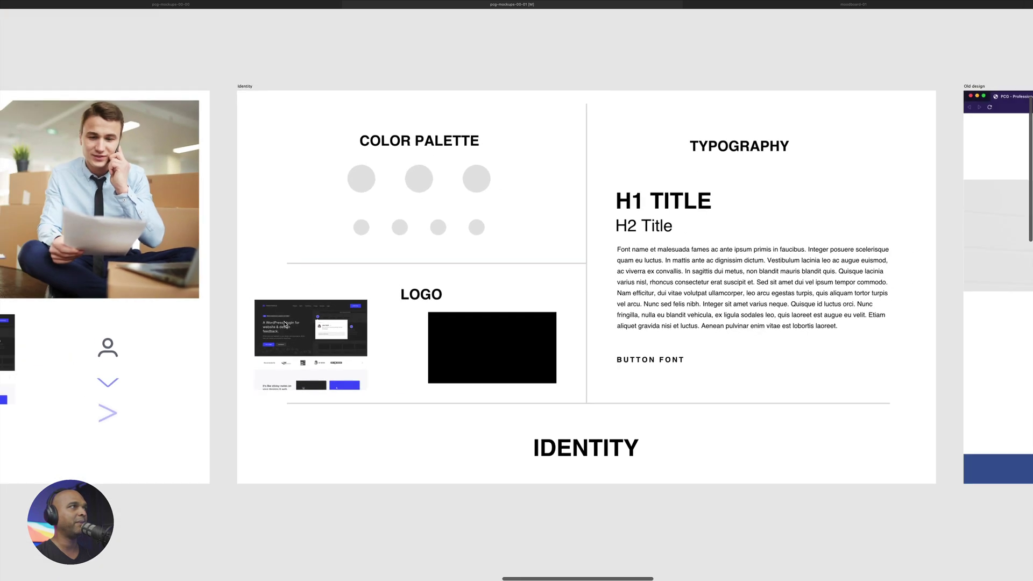
key("Tab")
left_click(366, 181)
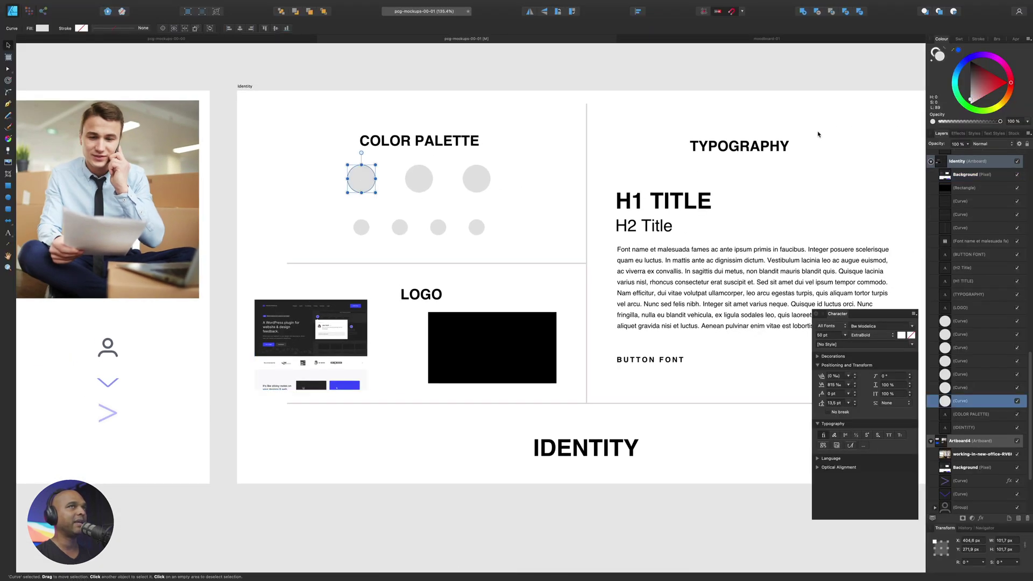
left_click_drag(958, 49, 350, 386)
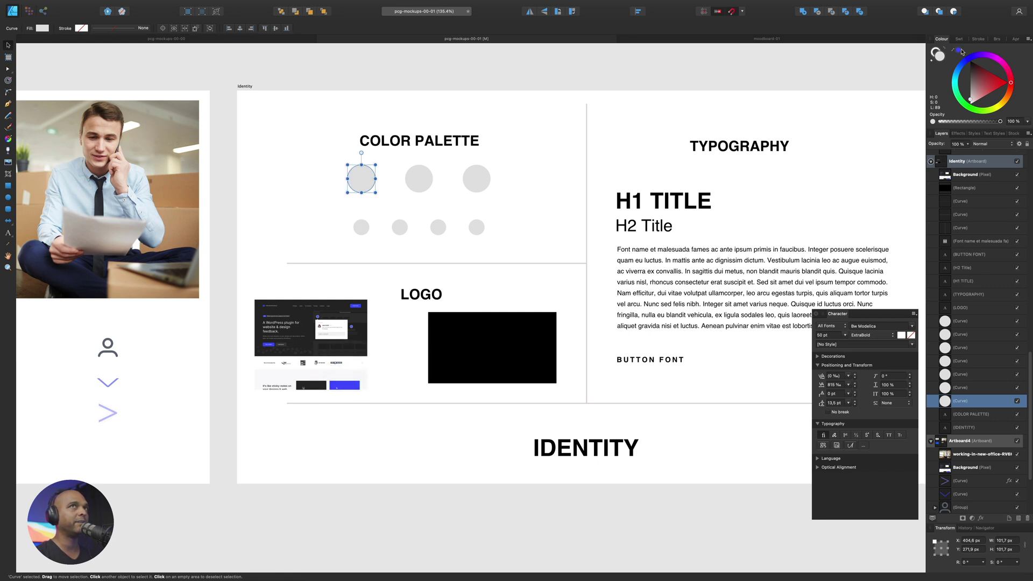
left_click(959, 50)
Sample dark colours from the screenshot for the second and third circles, then delete the screenshot.
left_click(420, 179)
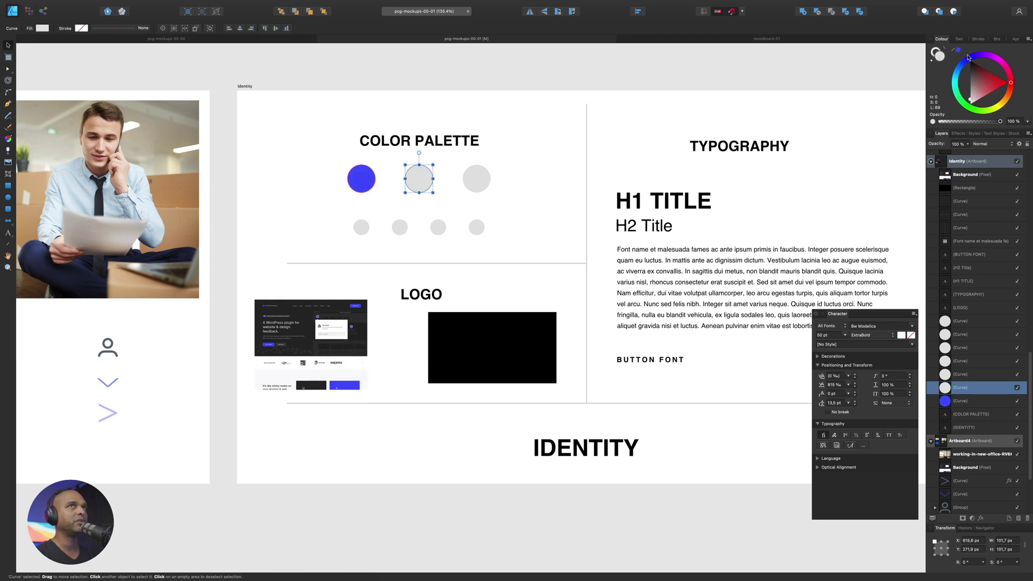
left_click_drag(958, 51, 291, 348)
left_click(957, 51)
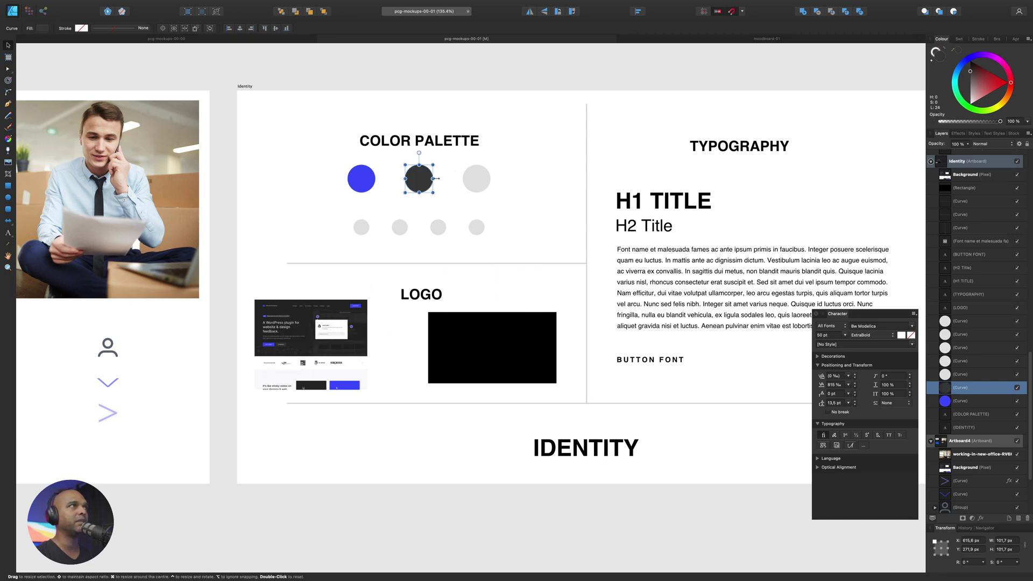
left_click(476, 179)
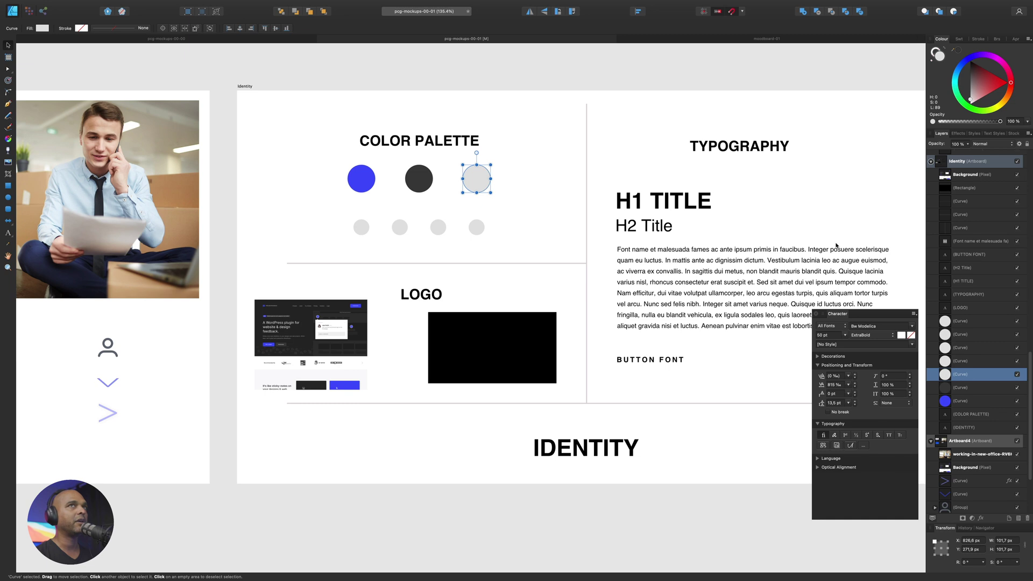
left_click_drag(957, 51, 307, 318)
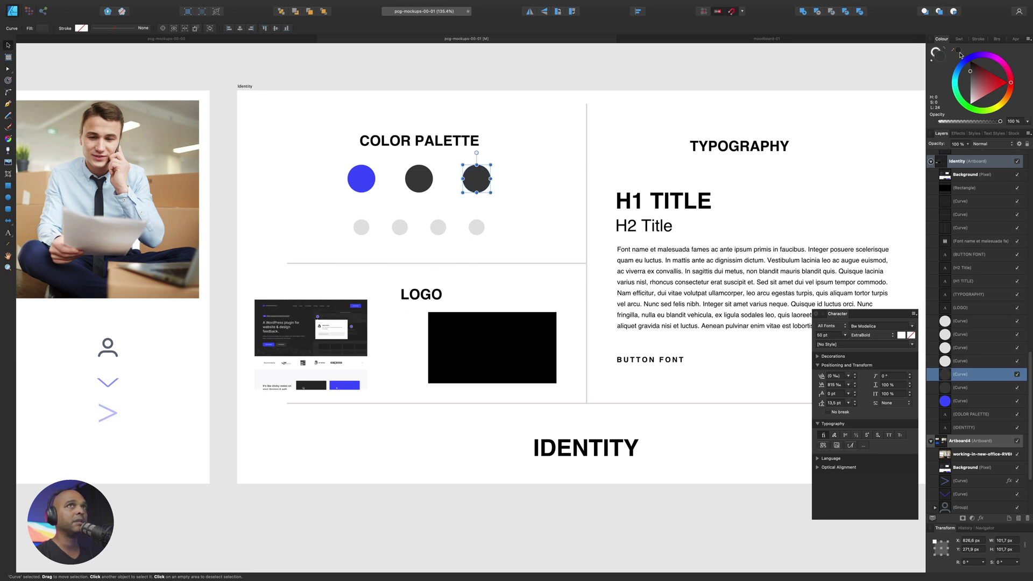
scroll(323, 312, "down", 3)
left_click(324, 312)
key("Delete")
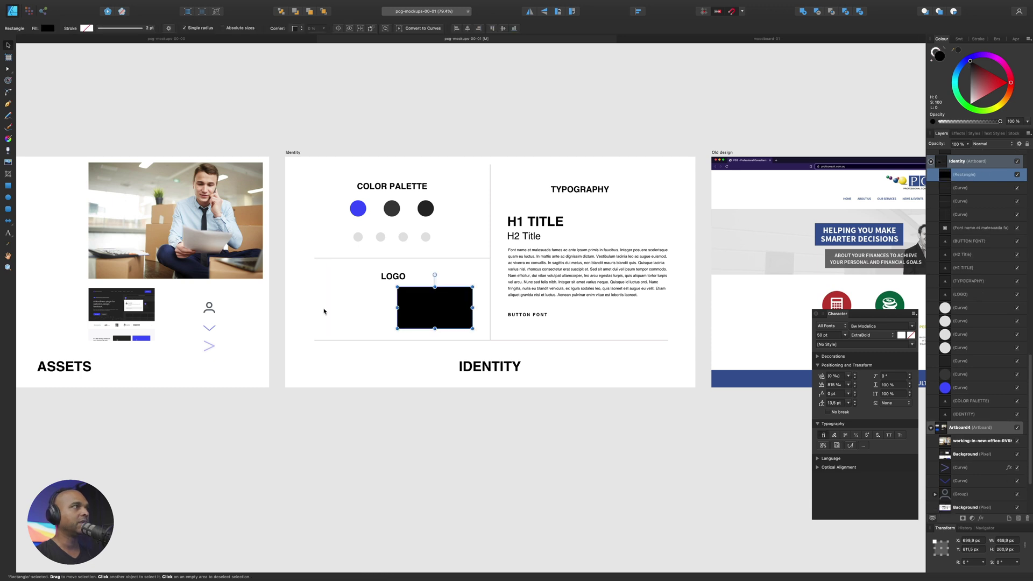
Copy the old PCG logo from Artboard4 and paste it down beside IDENTITY on the Identity board.
scroll(324, 311, "left", 5)
left_click(263, 273)
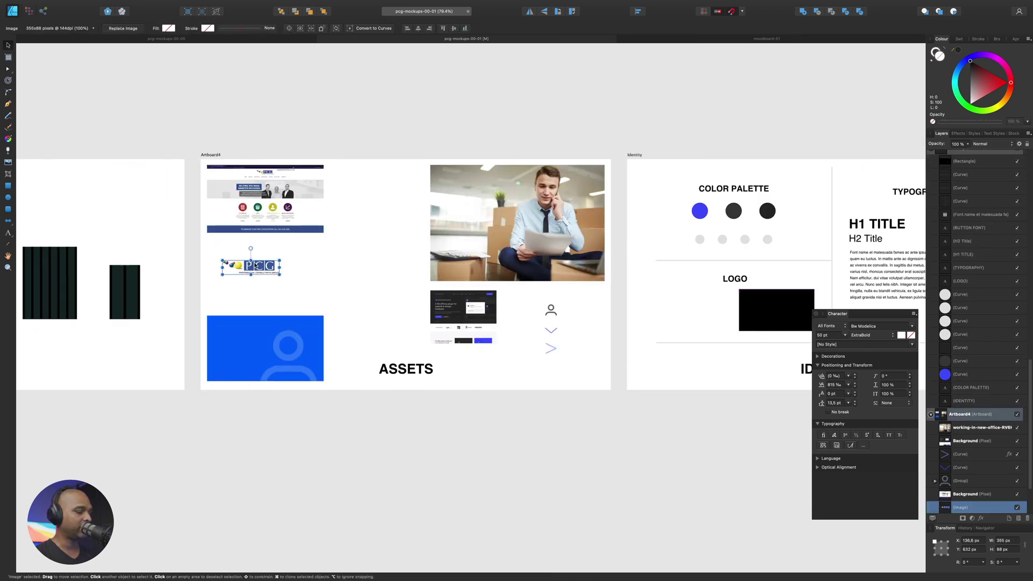
scroll(431, 325, "right", 5)
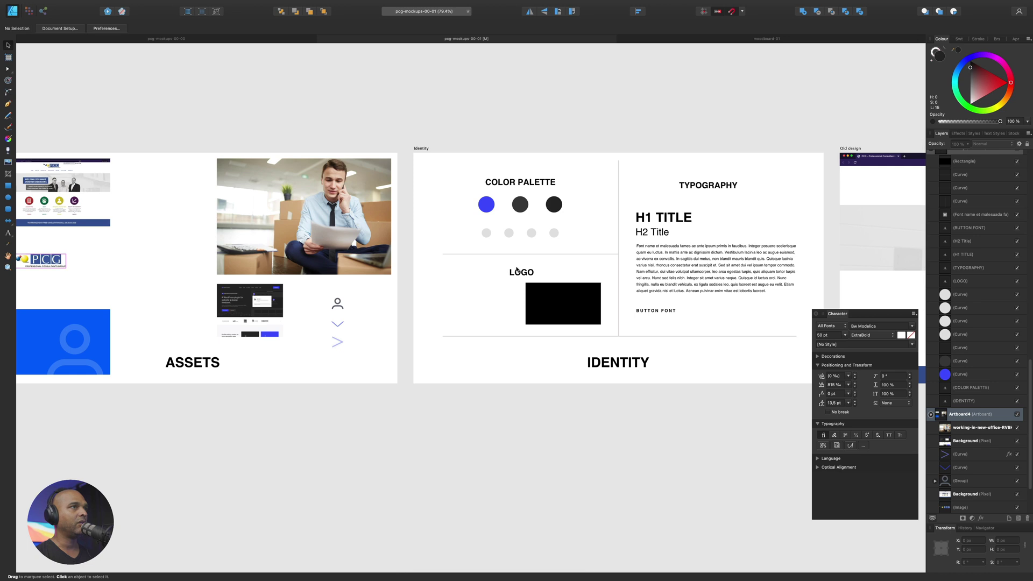
left_click(516, 278)
key("super+v")
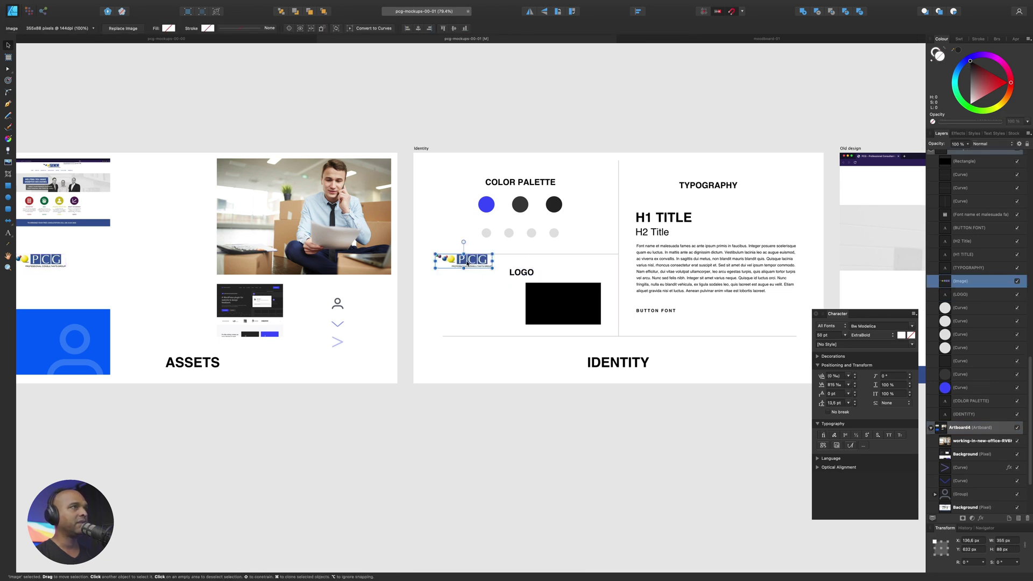
left_click_drag(469, 263, 478, 358)
scroll(478, 358, "up", 5)
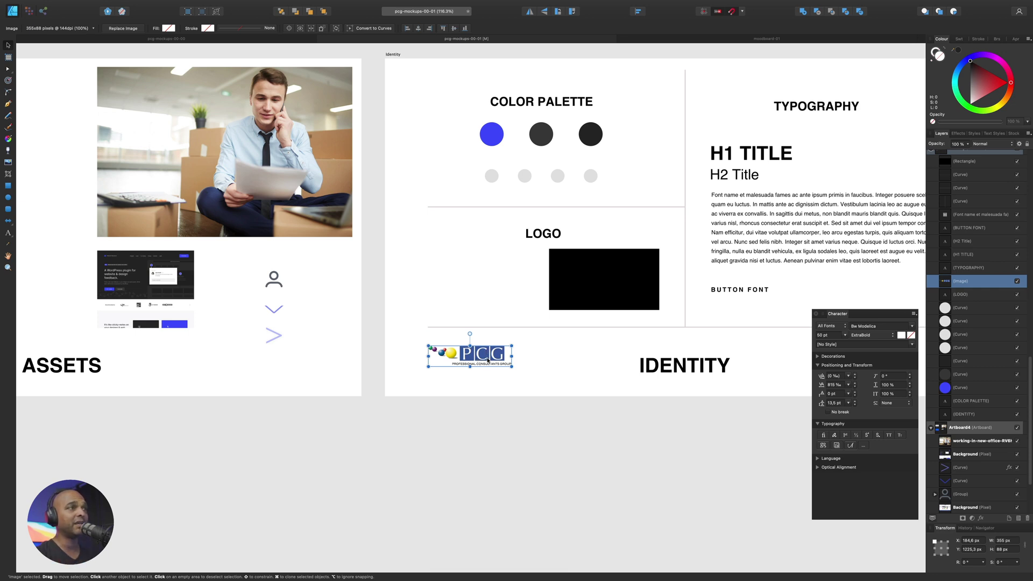
Replace the three placeholder squares under LOGO with the blue and dark PCG Consultants logos.
left_click(7, 186)
mouse_move(429, 259)
left_mouse_down()
mouse_move(438, 299)
mouse_move(491, 275)
left_mouse_up()
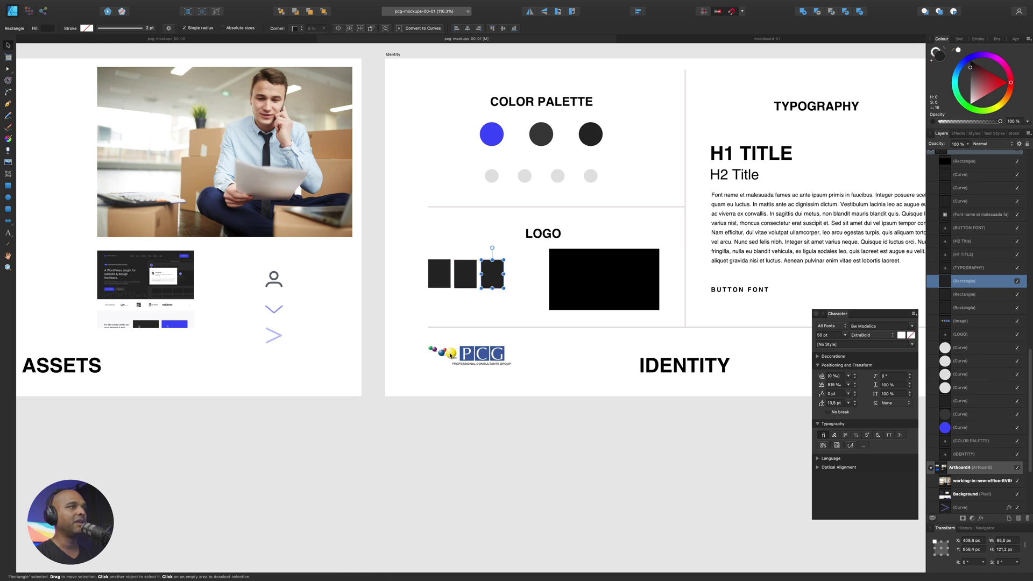
scroll(450, 352, "up", 5)
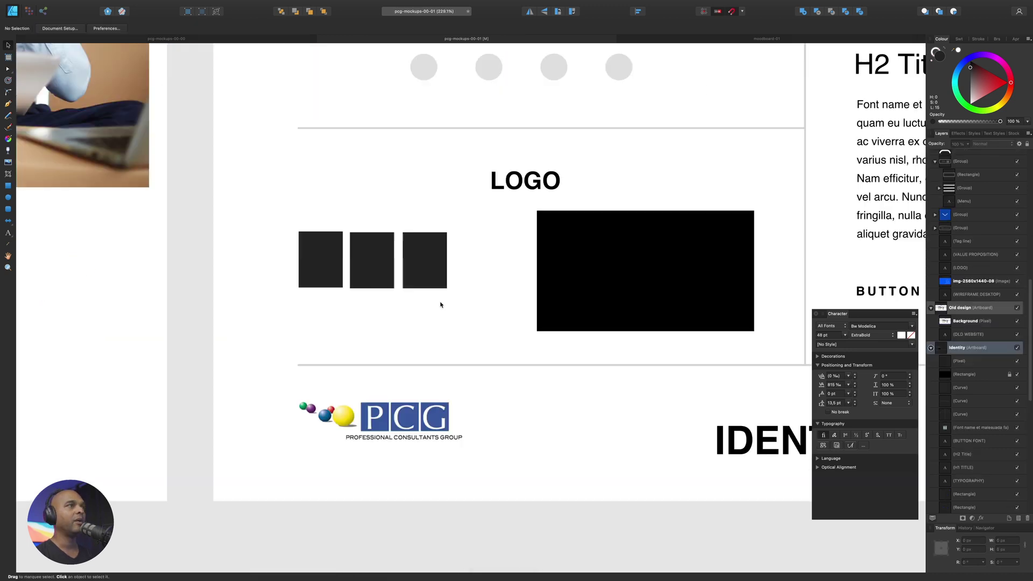
left_click(428, 263)
left_click(372, 261, "shift")
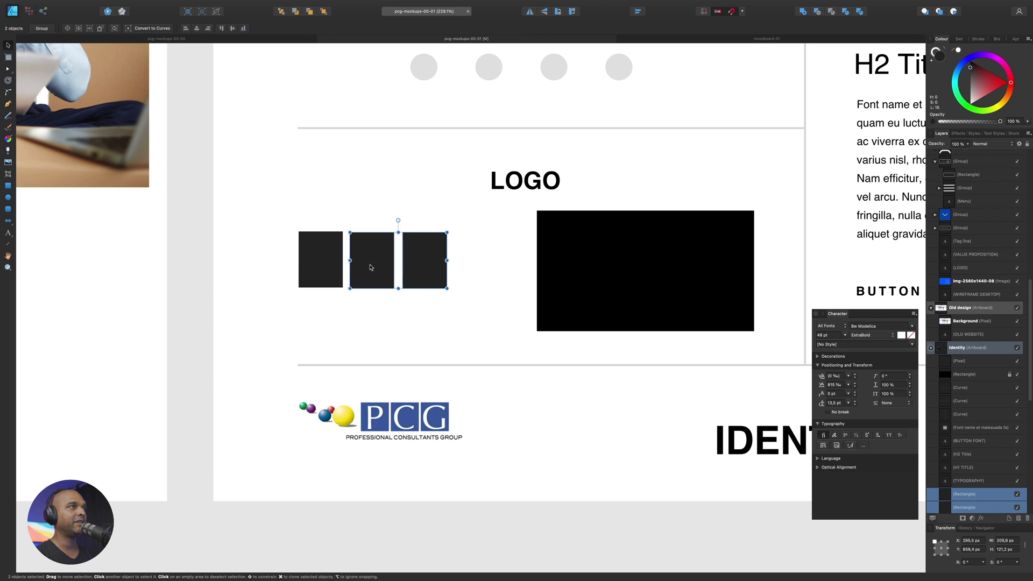
left_click(320, 267, "shift")
key("Delete")
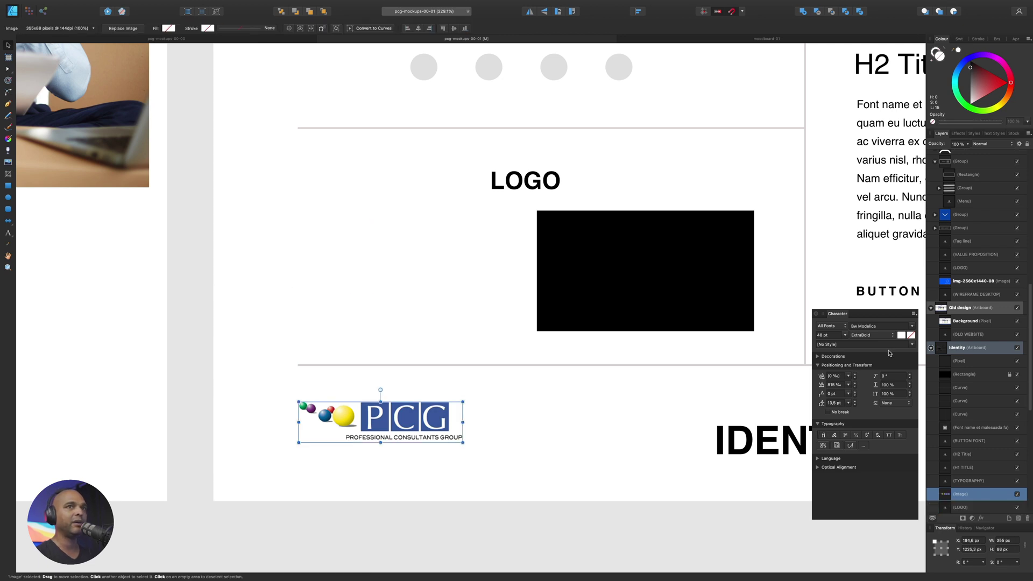
left_click(946, 361)
key("ctrl+v")
left_click(482, 352)
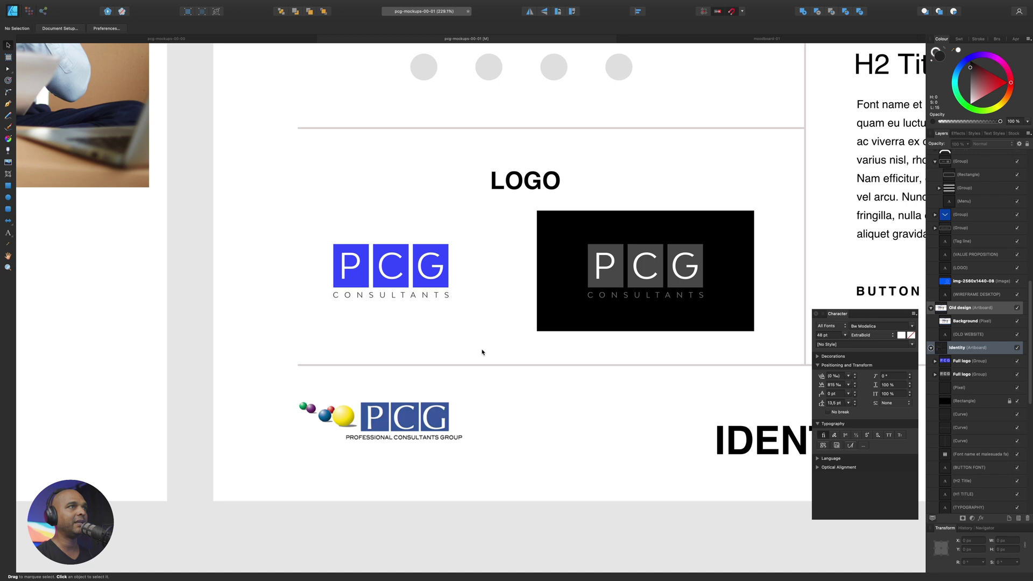
Marquee-select the four typography samples, delete them, then undo (Cmd+Z) to restore them.
scroll(482, 352, "down", 2)
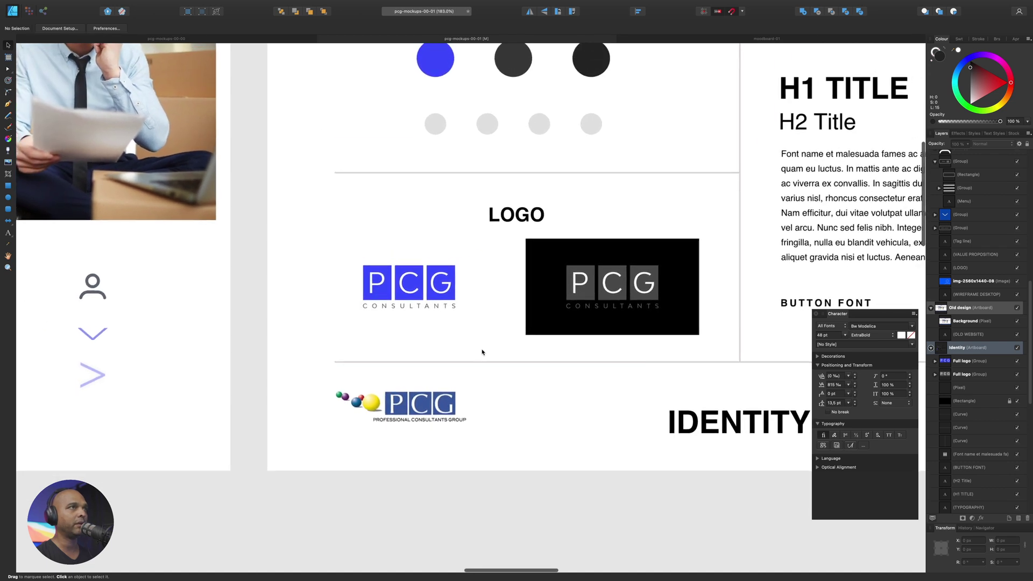
scroll(488, 295, "right", 10)
scroll(431, 172, "up", 2)
scroll(425, 143, "down", 4)
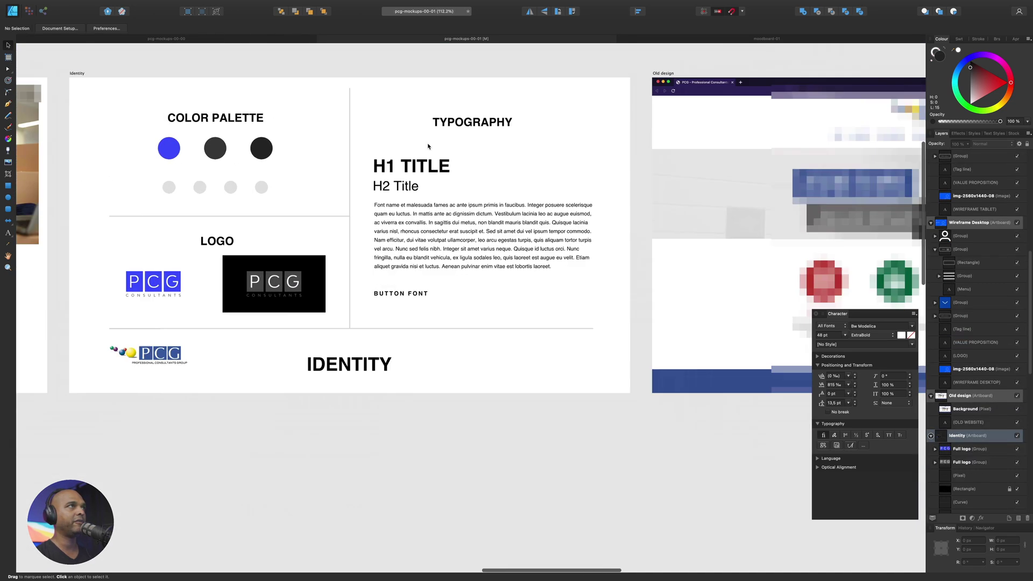
scroll(428, 147, "down", 1)
left_click(391, 181)
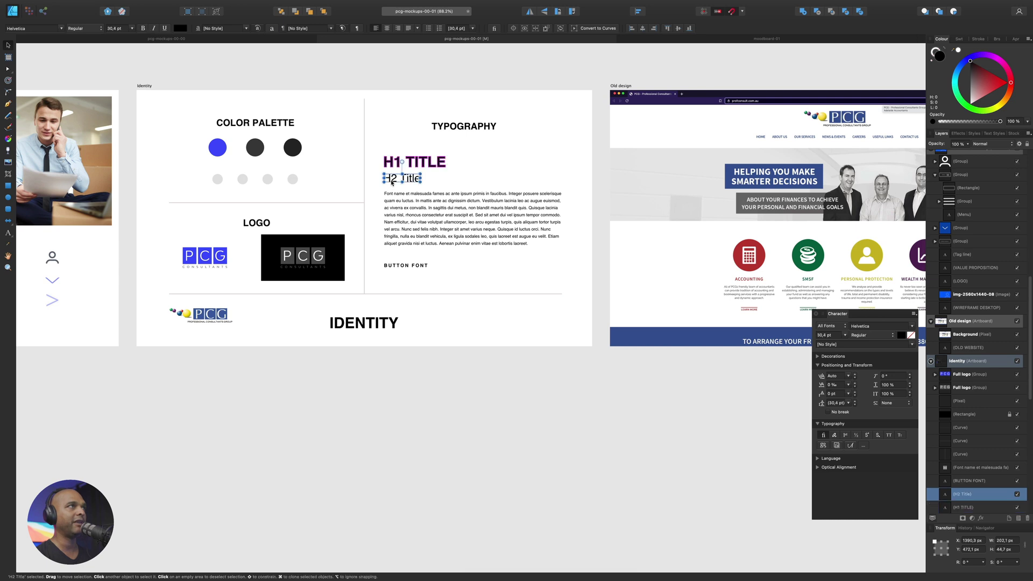
scroll(452, 154, "up", 2)
left_click(373, 343)
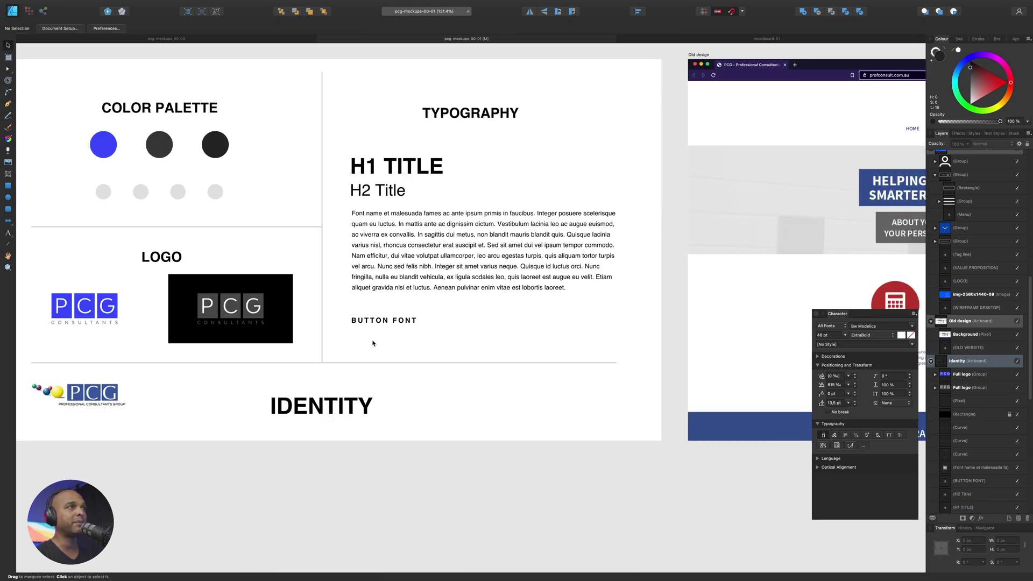
left_click_drag(373, 343, 369, 171)
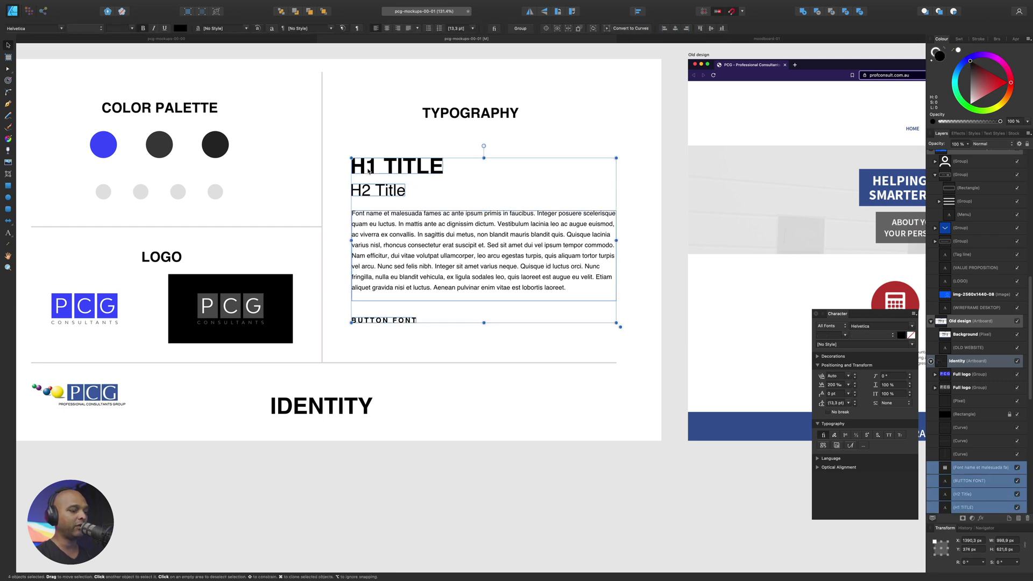
key("Delete")
key("super+z")
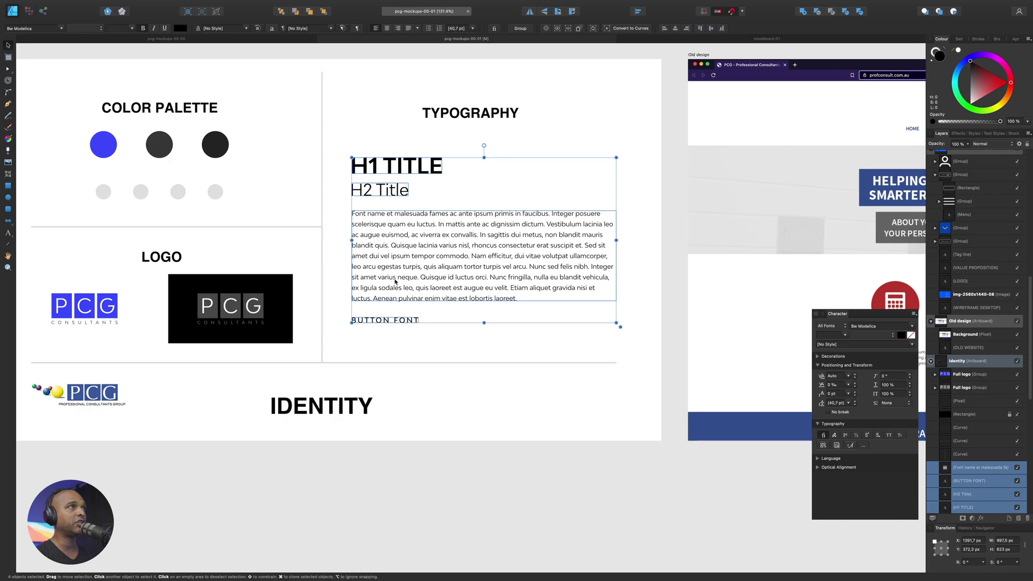
left_click(390, 339)
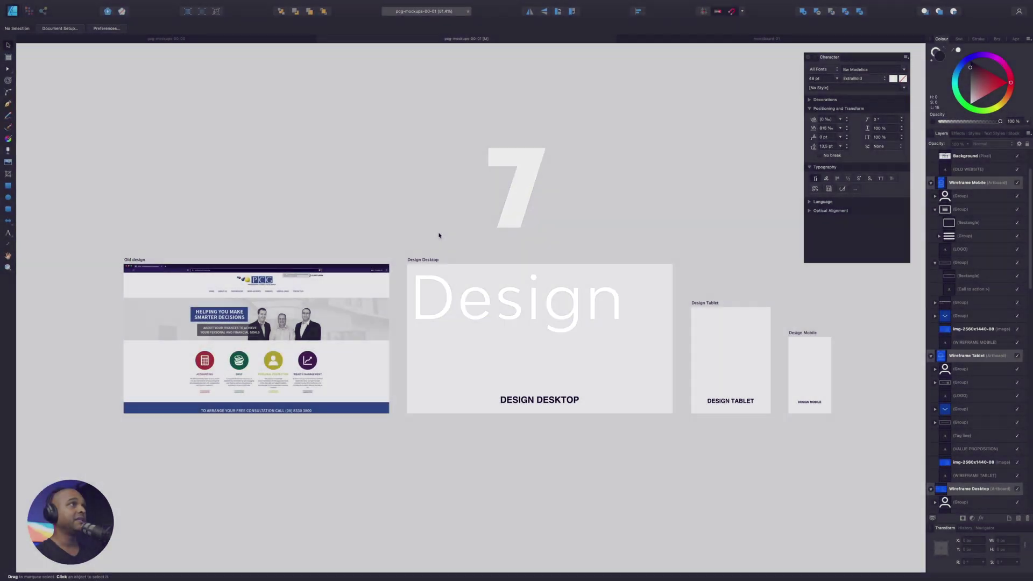
Select the office photo on Artboard4 and target the Design Desktop artboard for it.
scroll(439, 235, "down", 5)
scroll(432, 234, "left", 5)
scroll(423, 121, "up", 5)
left_click(397, 107)
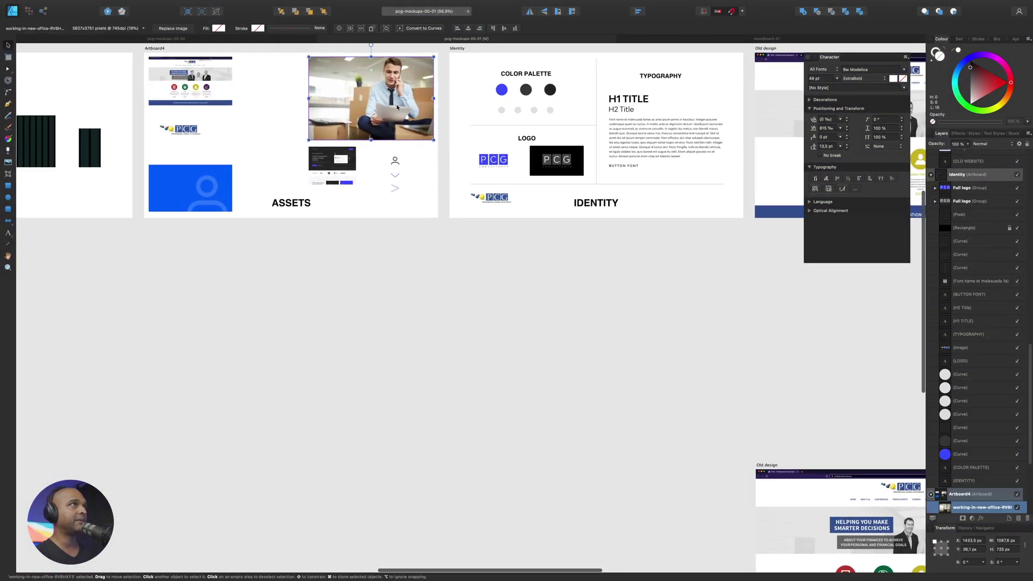
scroll(619, 272, "down", 10)
scroll(618, 272, "right", 10)
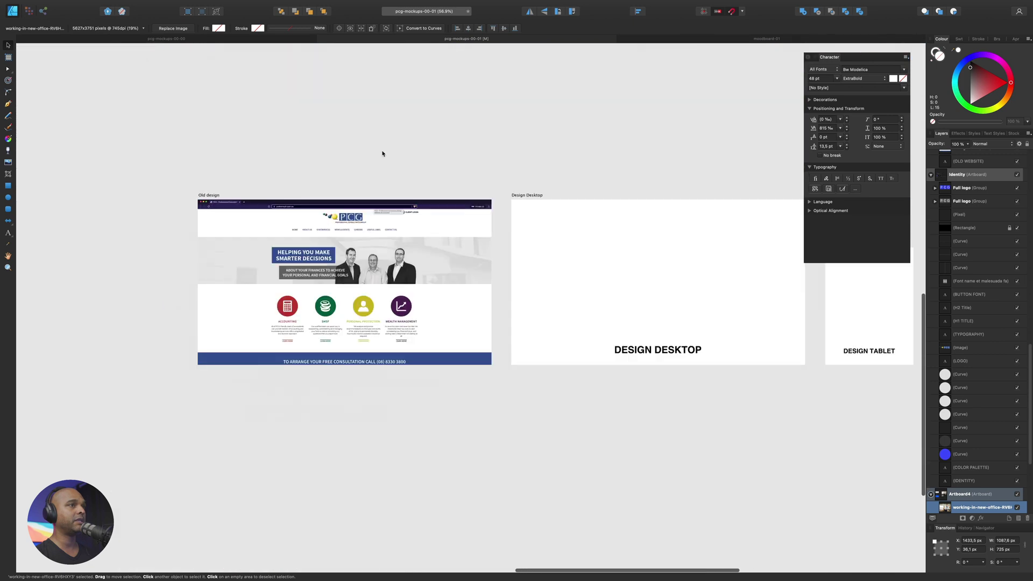
left_click(549, 329)
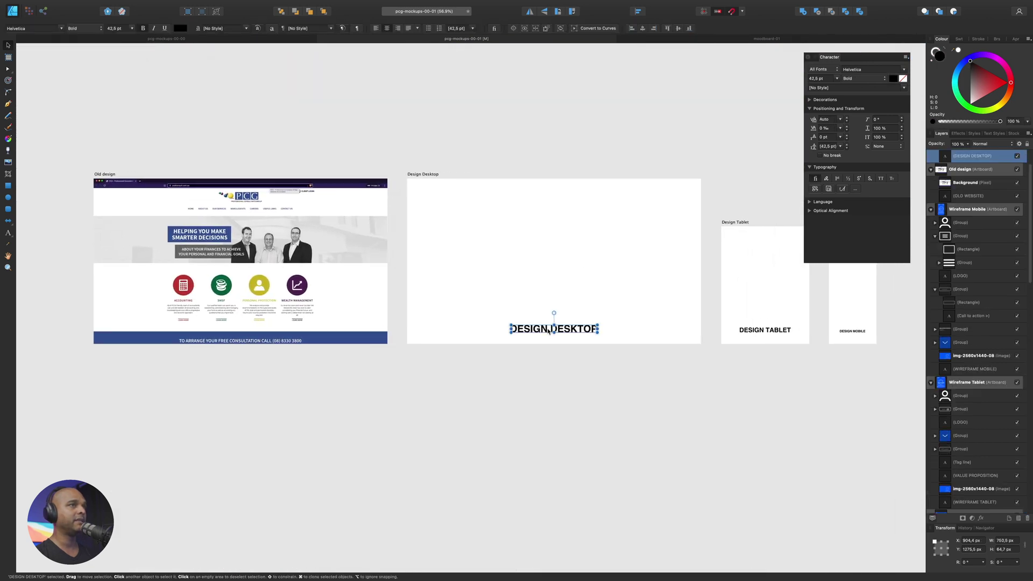
key("Tab")
scroll(549, 331, "up", 5)
key("Tab")
Paste the photo into Design Desktop, snap it to the corner and scale it to 2560 px wide.
key("super+v")
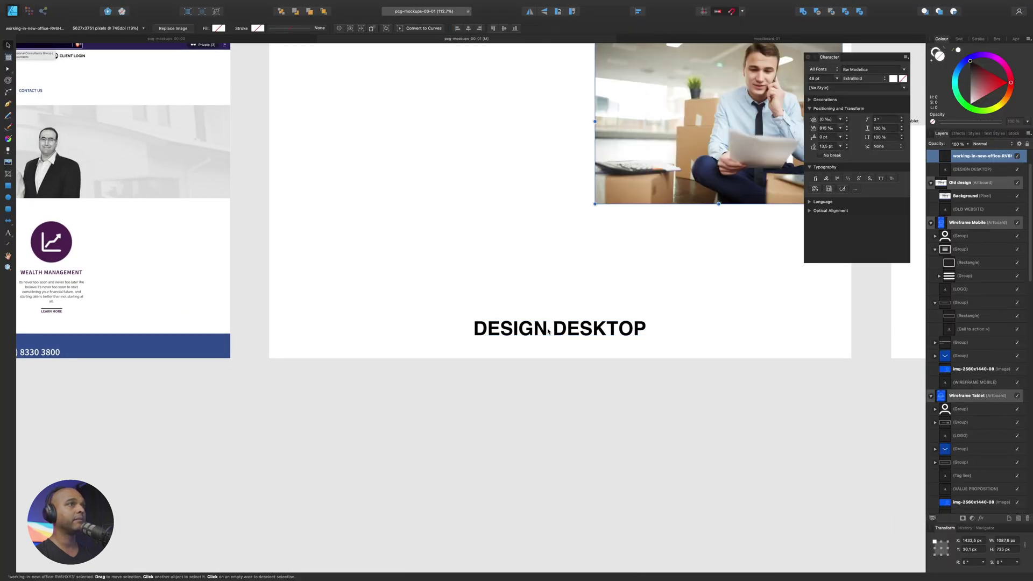
scroll(549, 331, "down", 6)
left_click_drag(619, 240, 622, 235)
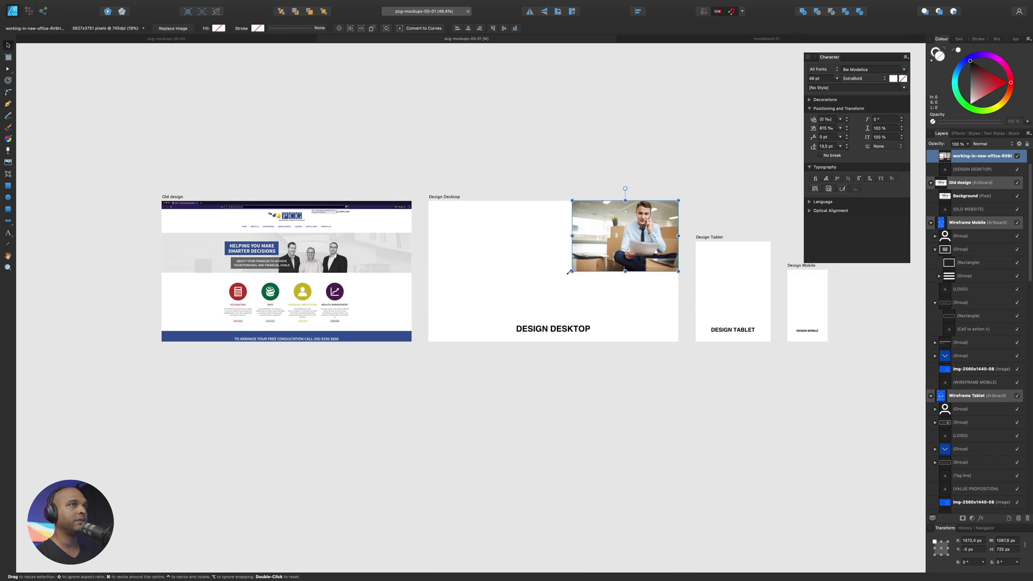
left_click_drag(573, 270, 406, 331)
scroll(407, 330, "down", 3)
scroll(509, 137, "up", 3)
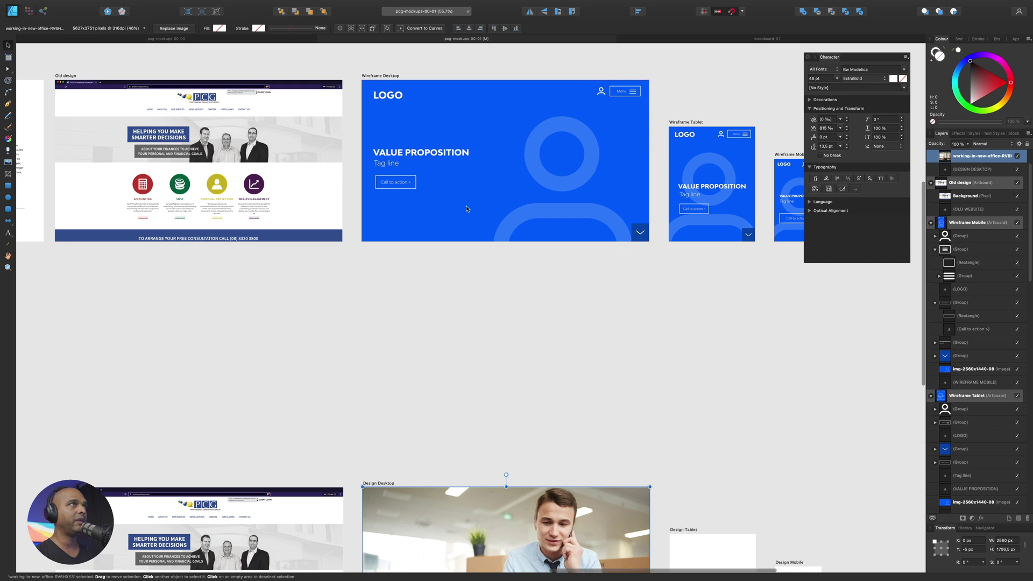
scroll(485, 247, "down", 3)
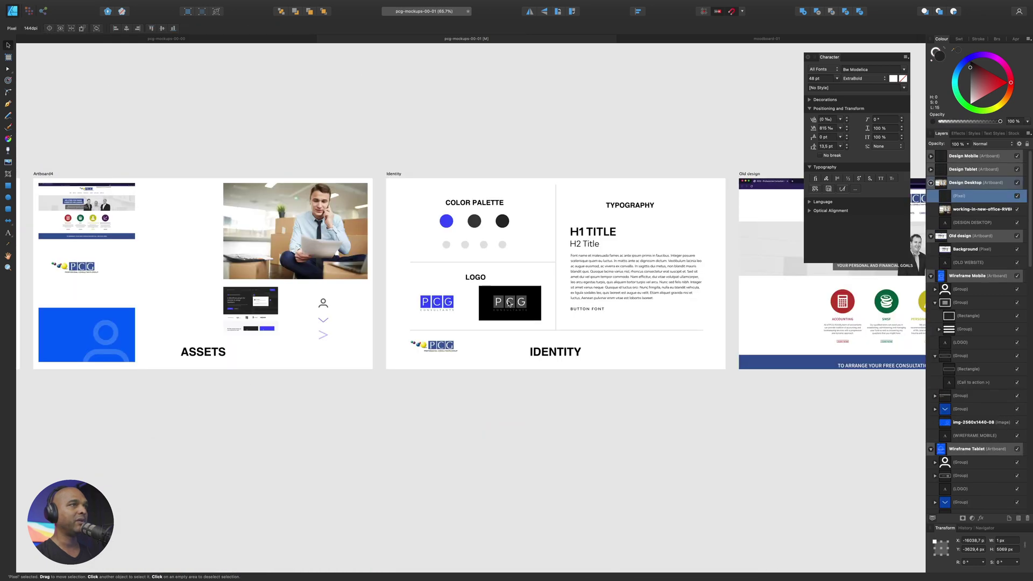
Paste the Identity board's PCG logo into the photo's top-left corner, then select the photo layer.
left_click(509, 304)
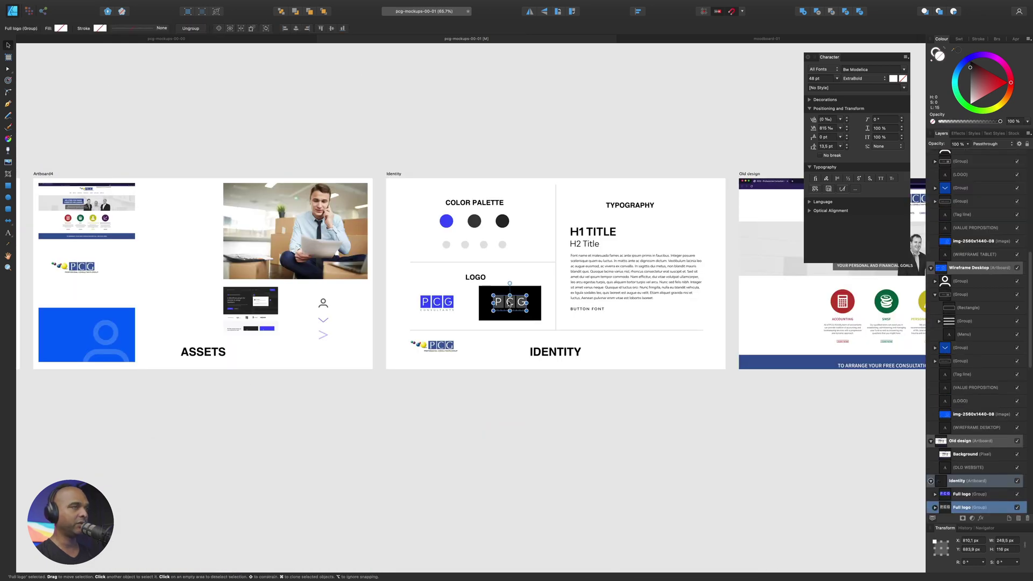
scroll(569, 313, "down", 10)
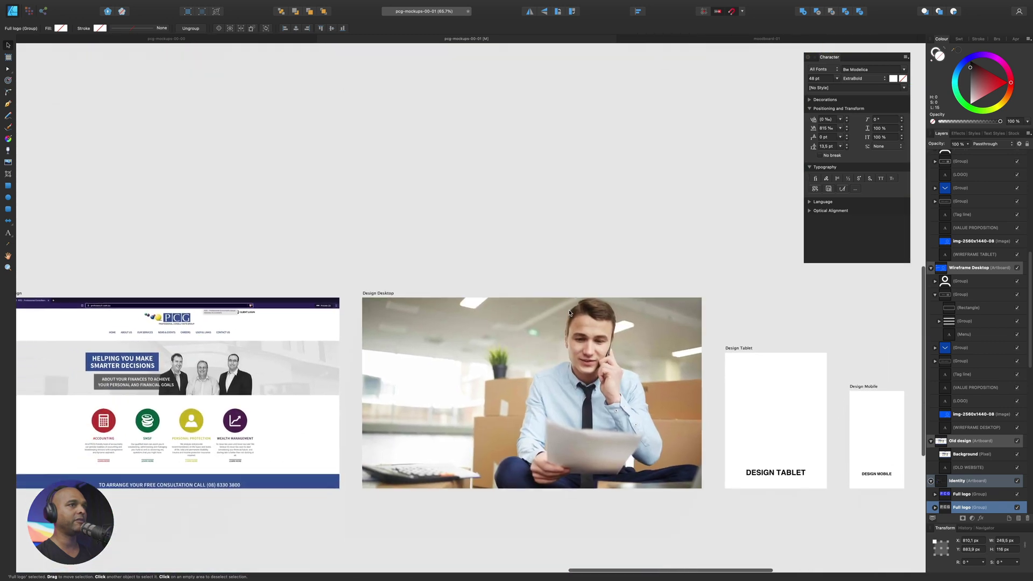
scroll(505, 337, "up", 5)
scroll(506, 337, "down", 2)
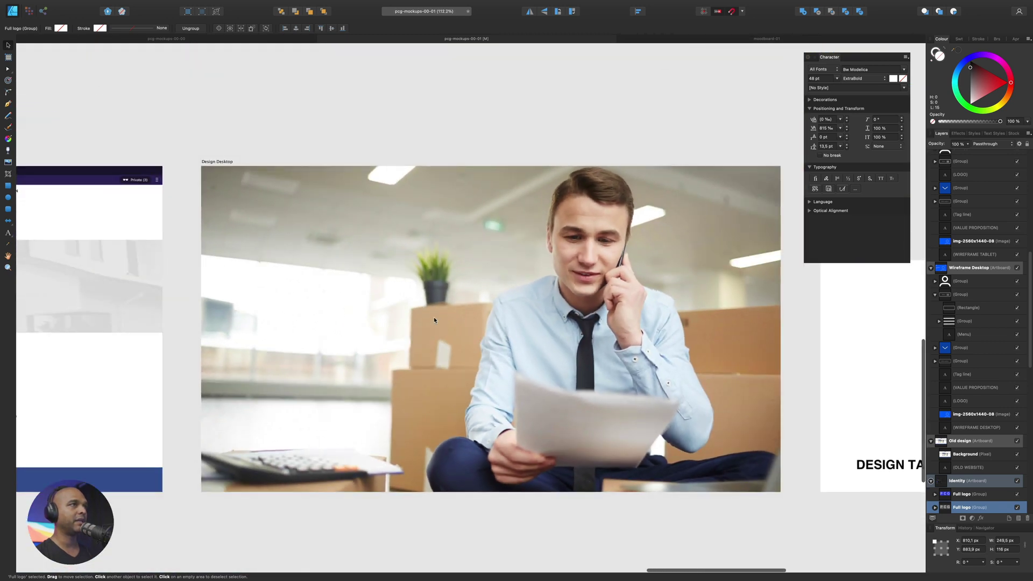
left_click(435, 320)
key("super+v")
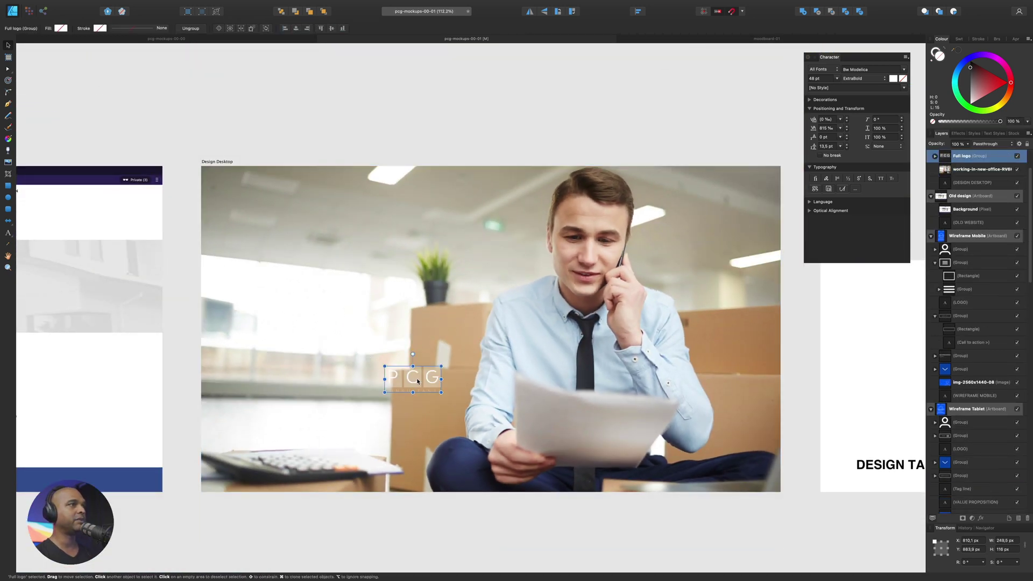
left_click_drag(414, 359, 255, 196)
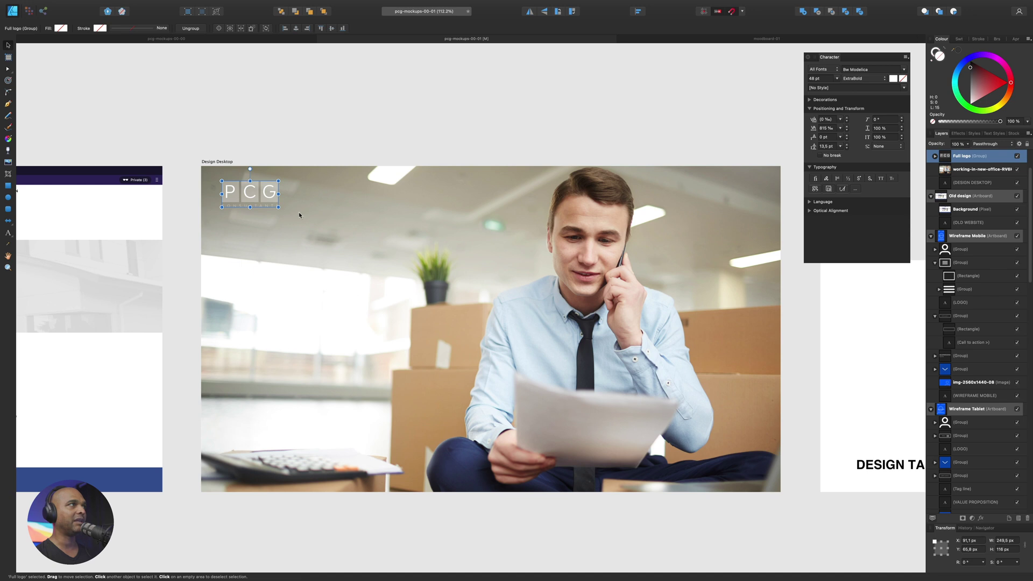
left_click(340, 230)
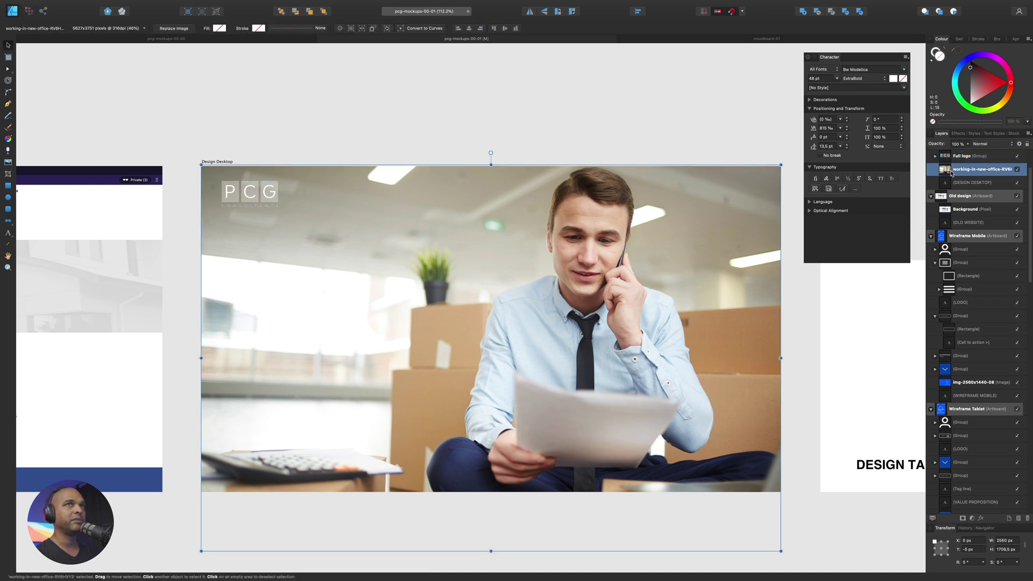
Add a new pixel layer and lay a linear gradient across the Design Desktop artboard.
key("super+shift+n")
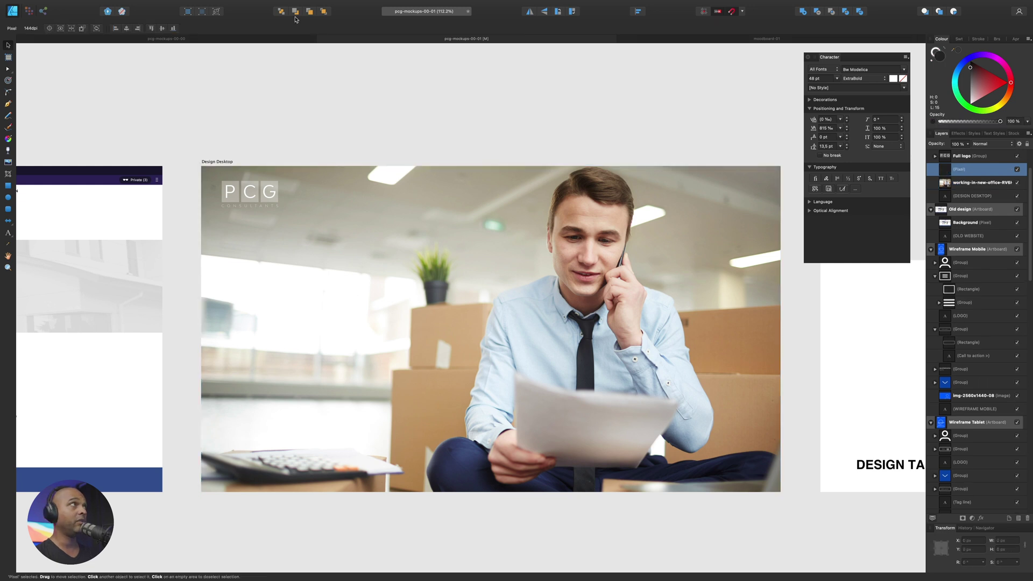
left_click(8, 139)
left_click_drag(201, 306, 791, 306)
left_click(129, 28)
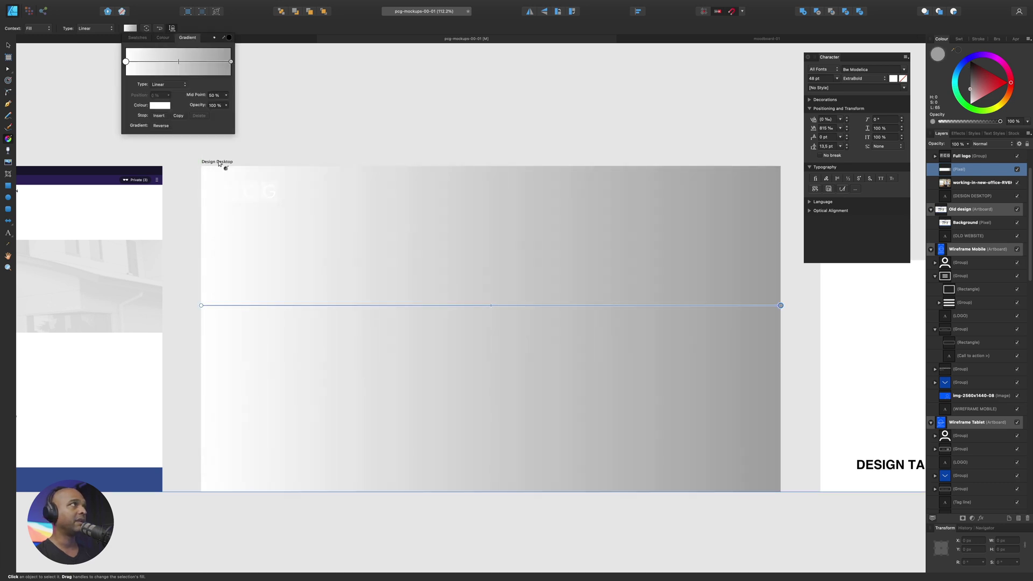
scroll(260, 178, "down", 5)
scroll(260, 178, "up", 3)
scroll(253, 173, "left", 2)
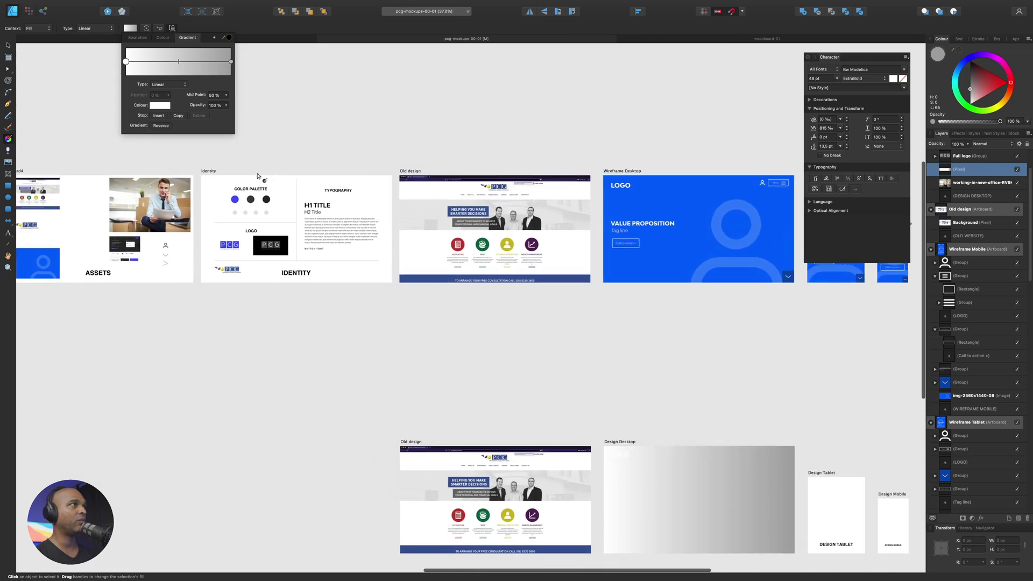
scroll(240, 168, "up", 5)
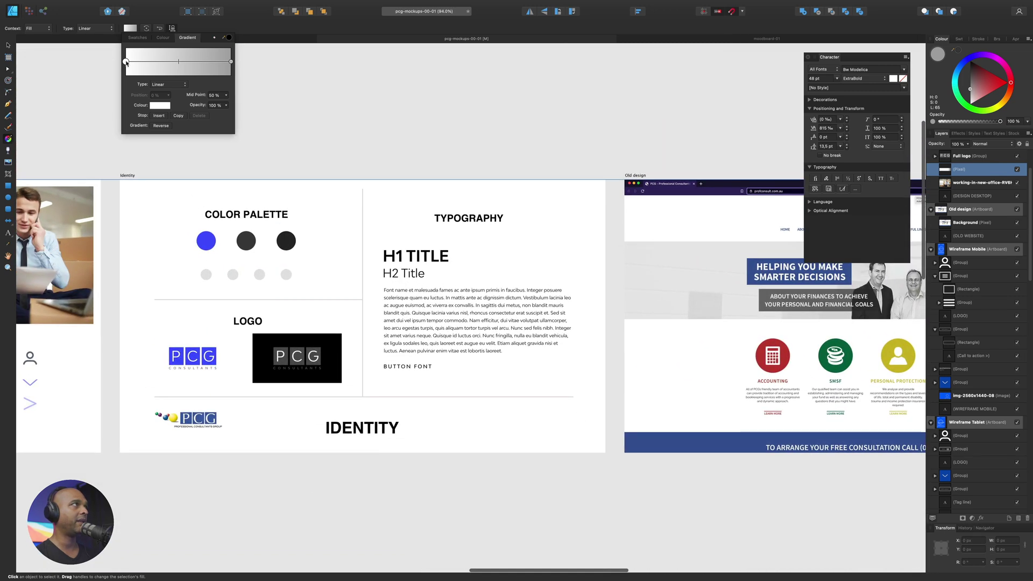
Set the gradient's left stop to black, right stop to 0% opacity, and mid point to 53%.
left_click(228, 37)
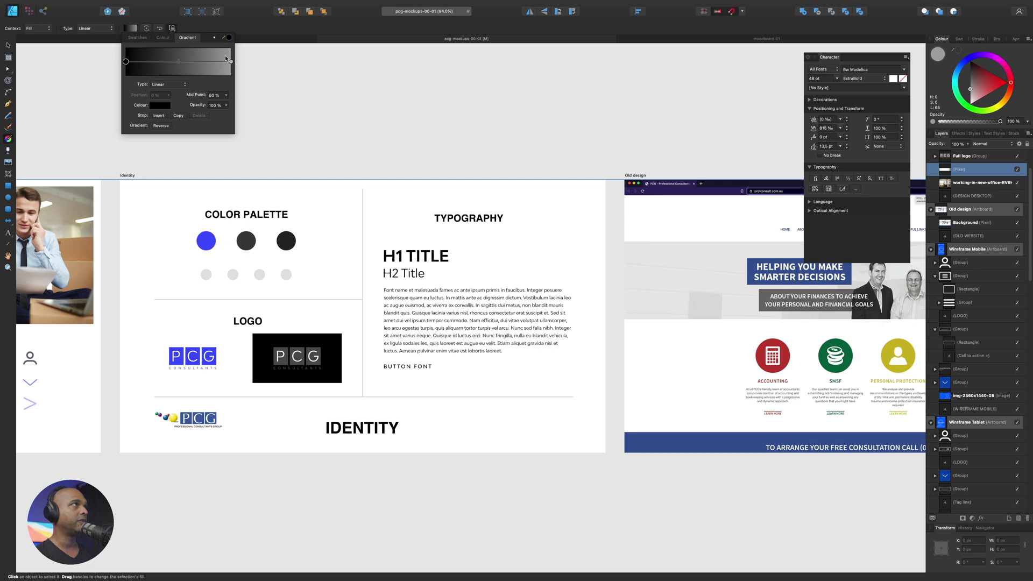
left_click_drag(224, 37, 247, 243)
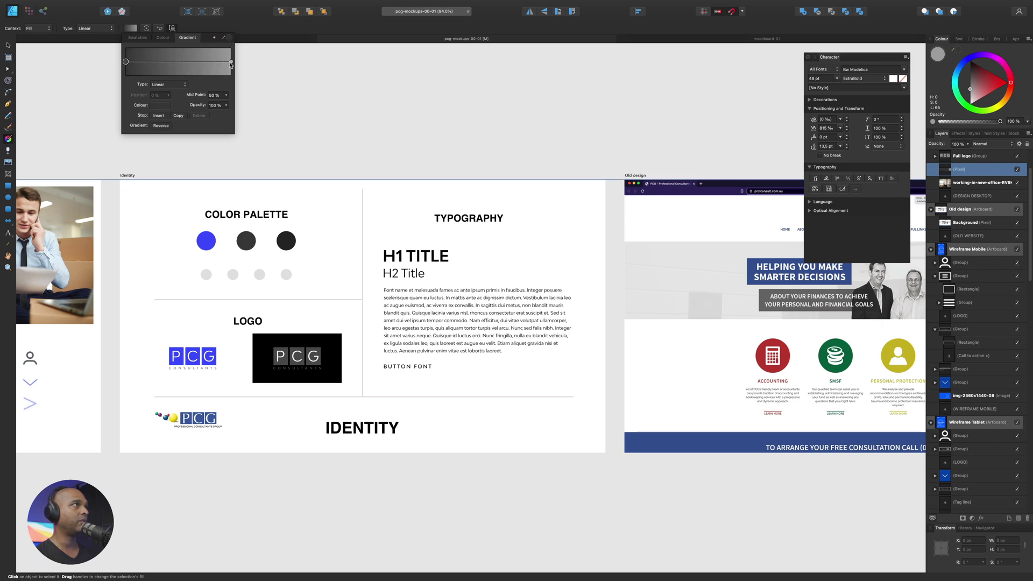
left_click(231, 62)
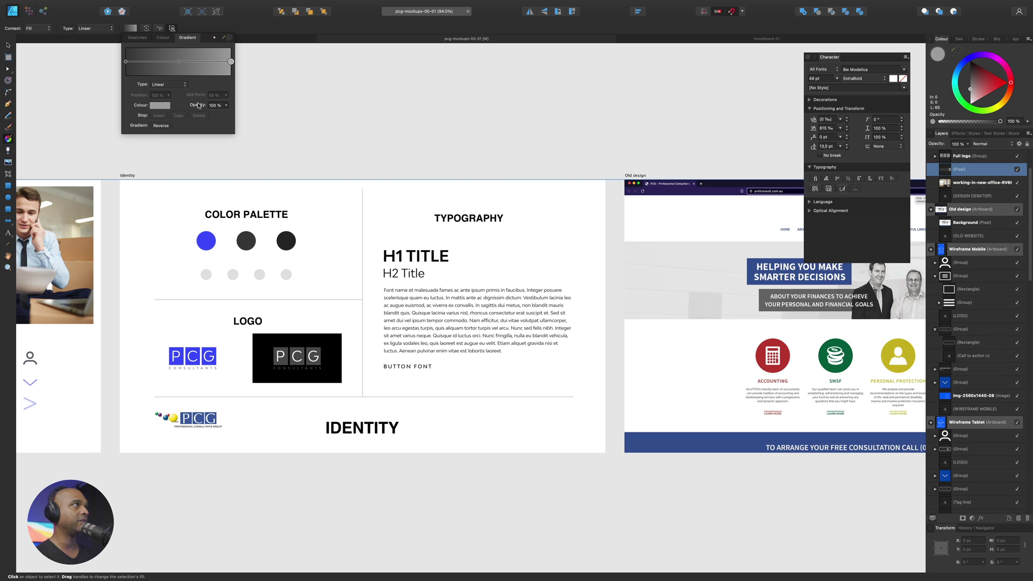
left_click_drag(198, 106, 121, 98)
scroll(397, 375, "down", 5)
scroll(401, 377, "down", 8)
scroll(476, 273, "up", 4)
scroll(475, 273, "down", 1)
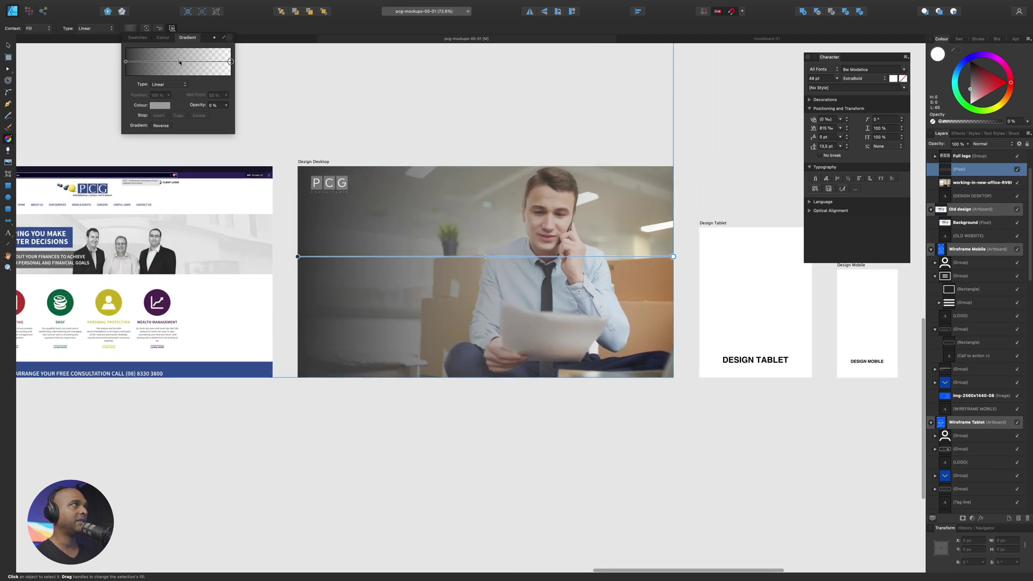
mouse_move(179, 61)
left_mouse_down()
mouse_move(202, 62)
mouse_move(181, 62)
left_mouse_up()
Copy the wireframe's VALUE PROPOSITION and Tag line text onto the hero photo.
scroll(325, 285, "up", 10)
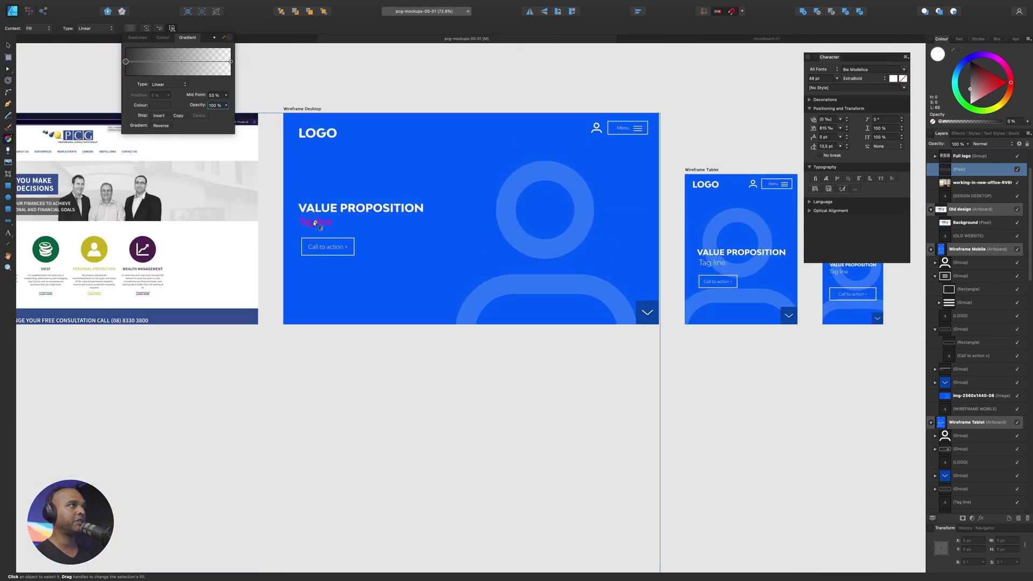
left_click(318, 222)
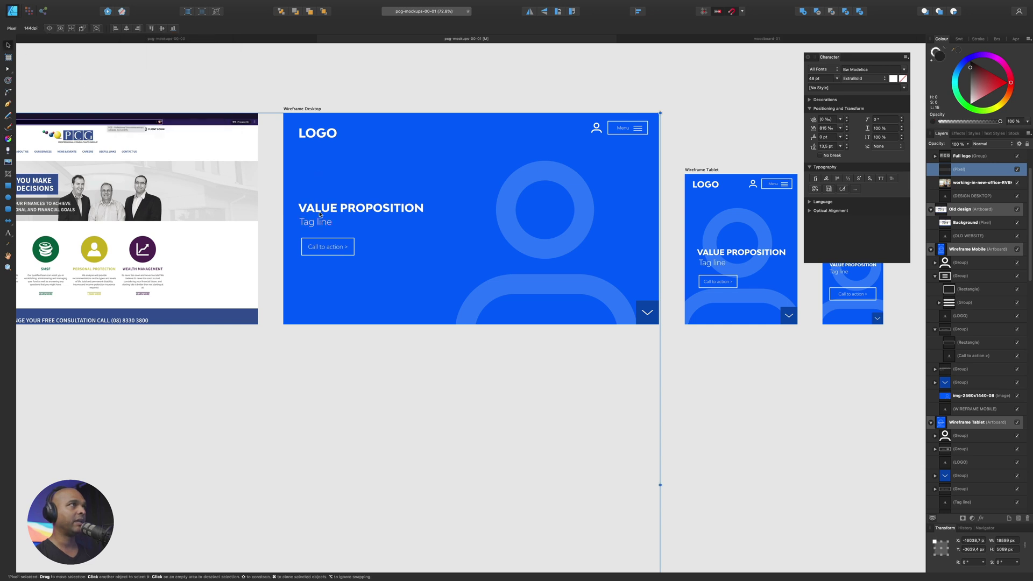
left_click(329, 212, "shift")
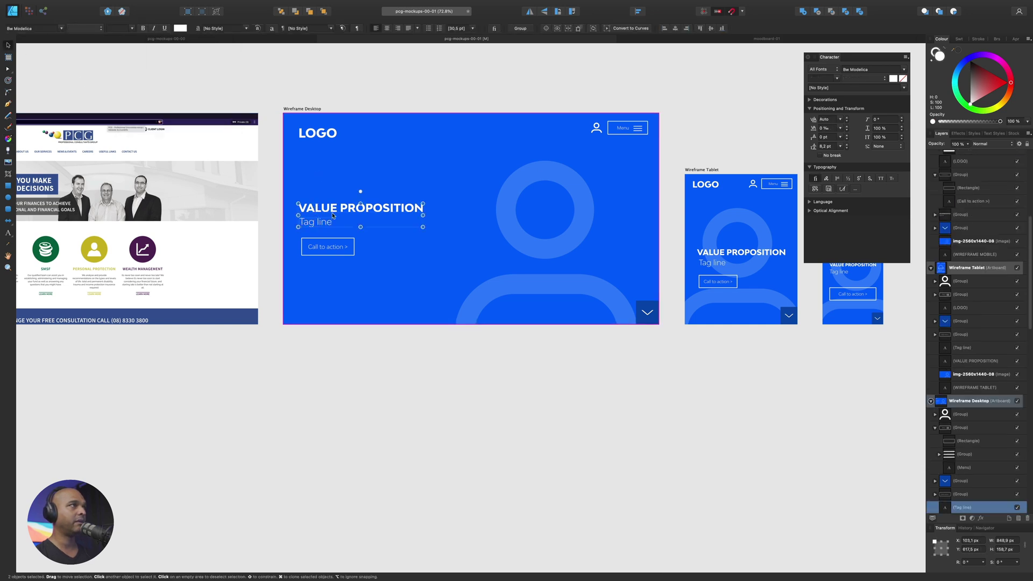
scroll(333, 222, "down", 10)
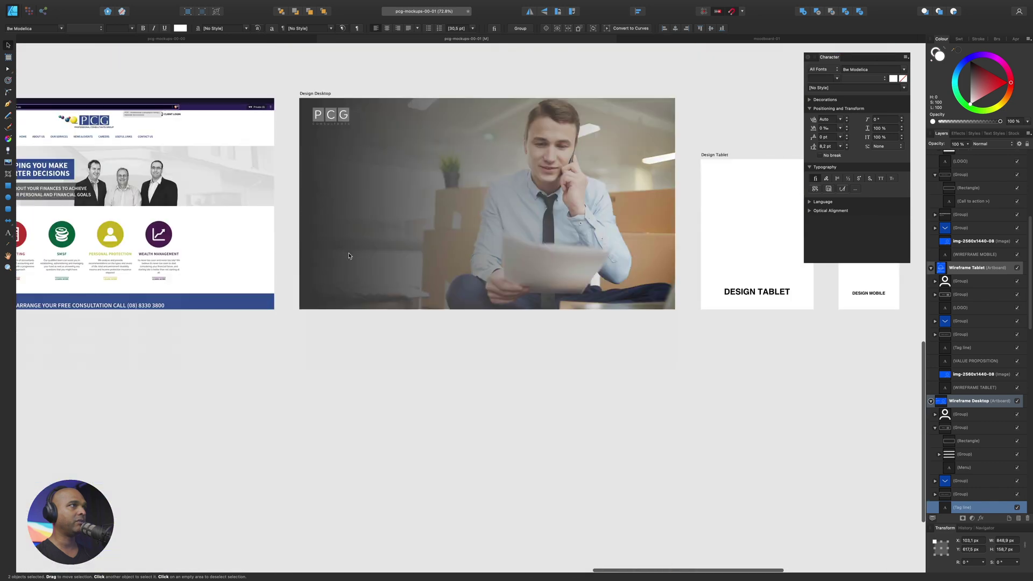
left_click(355, 226)
key("ctrl+v")
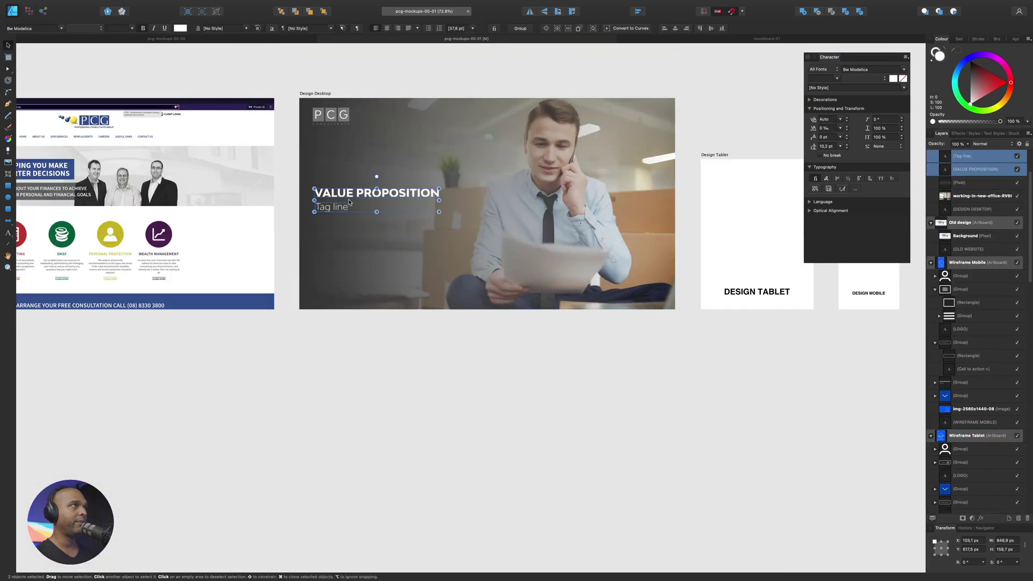
Paste the 'WE TAKE CARE OF YOUR FINANCES' headline onto the hero above the tagline.
scroll(362, 261, "up", 2)
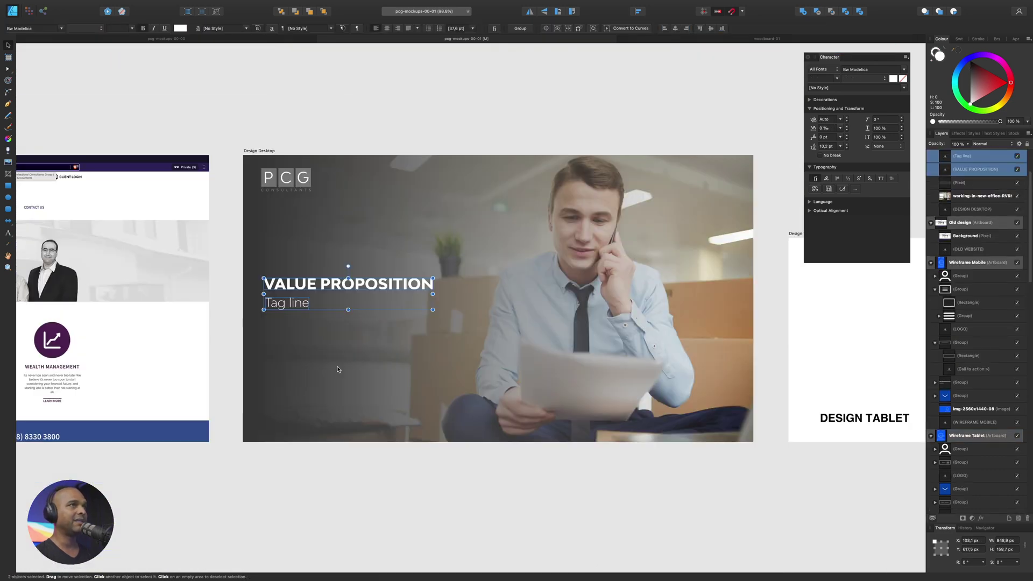
key("ctrl+shift+bracketleft")
left_click(338, 369)
key("ctrl+v")
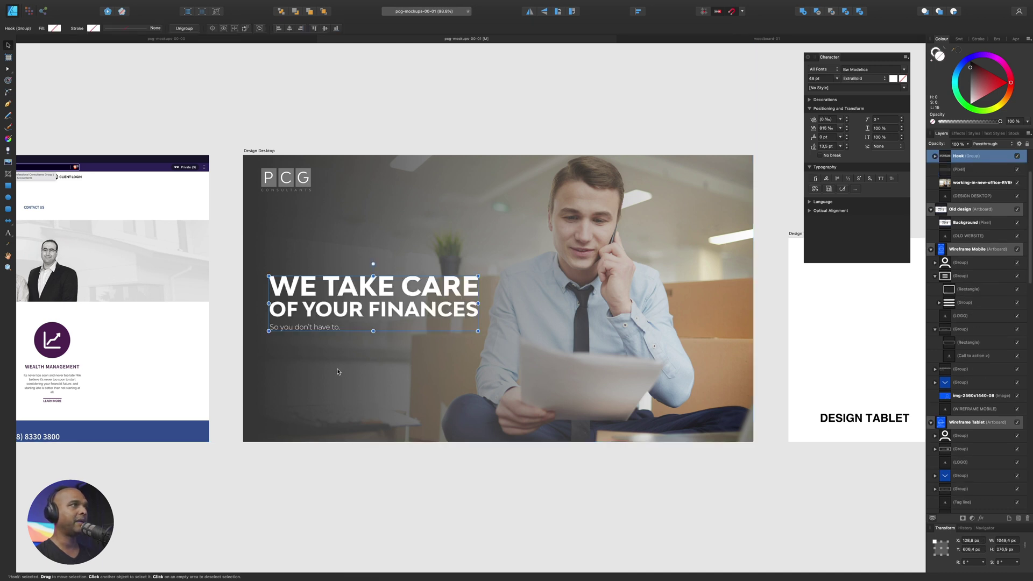
scroll(306, 281, "left", 6)
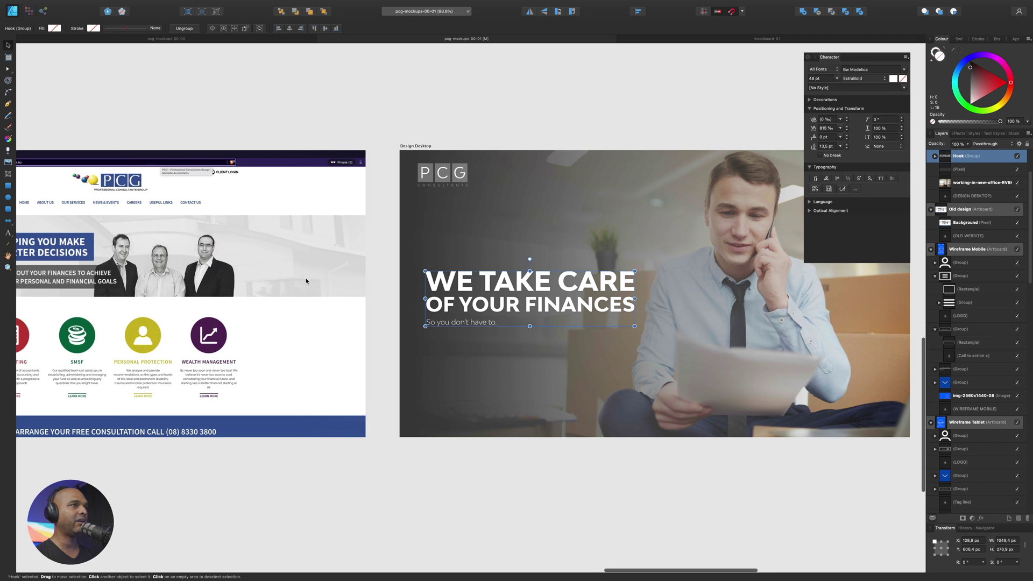
scroll(337, 287, "down", 3)
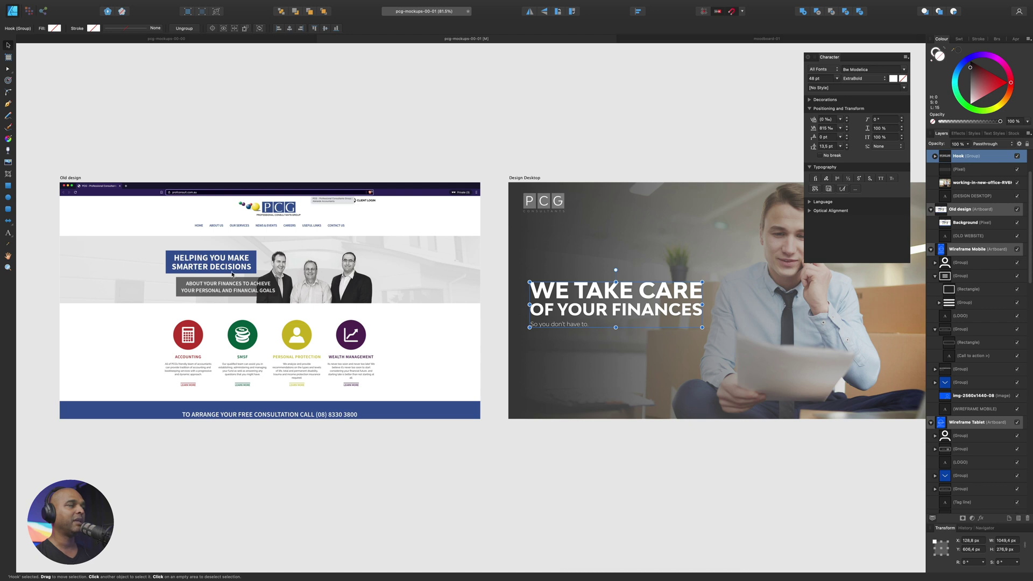
scroll(450, 318, "right", 6)
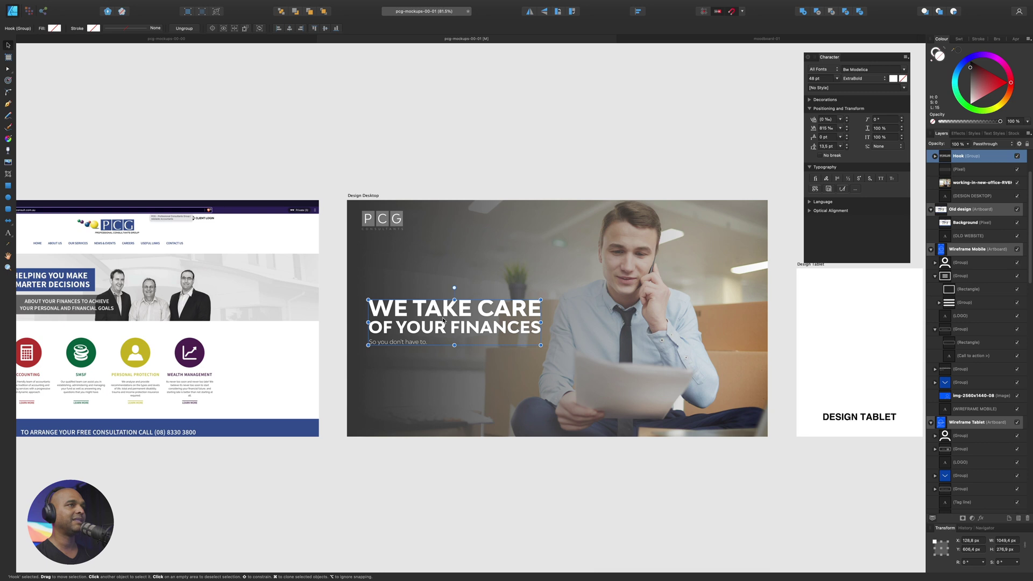
scroll(369, 228, "up", 10)
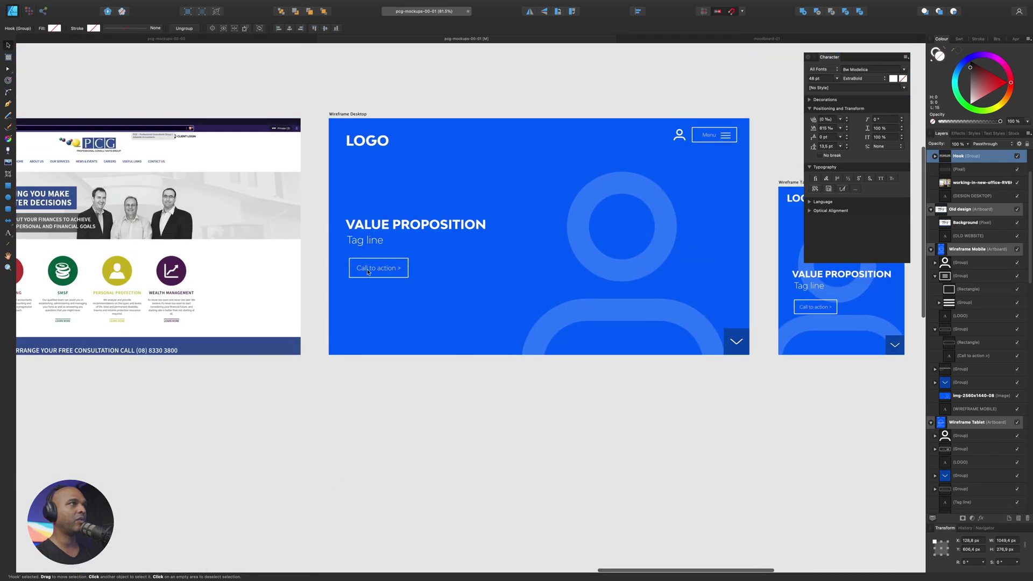
Paste the wireframe's Call to action button into the hero's bottom-left corner.
left_click(368, 268)
scroll(377, 309, "down", 10)
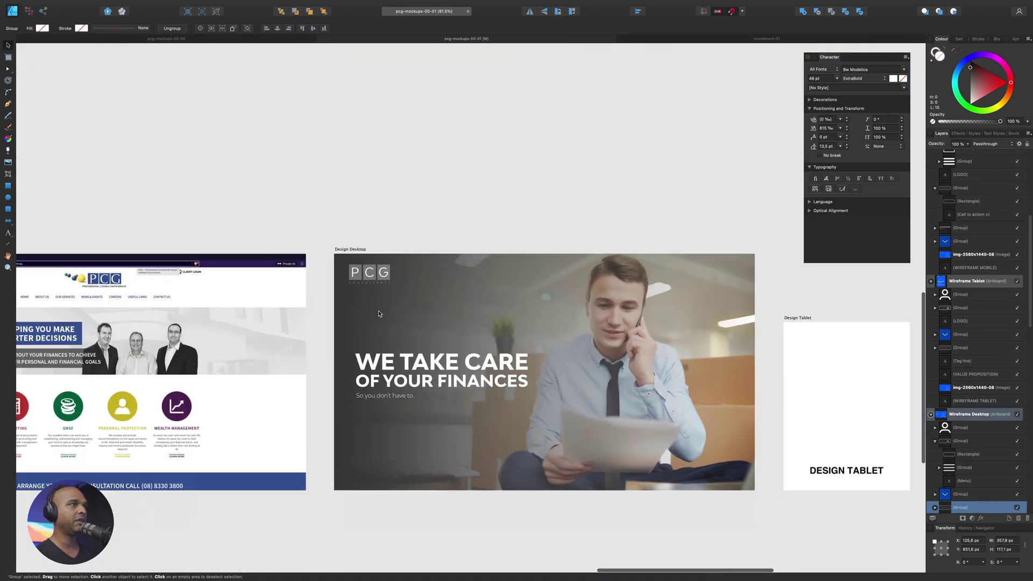
left_click(388, 353)
key("super+v")
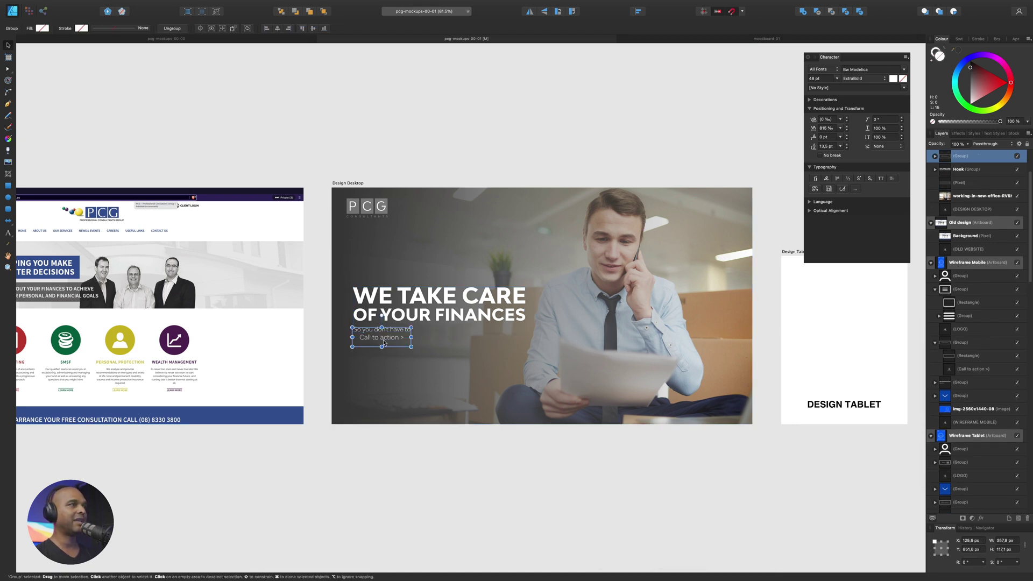
left_click_drag(384, 342, 370, 416)
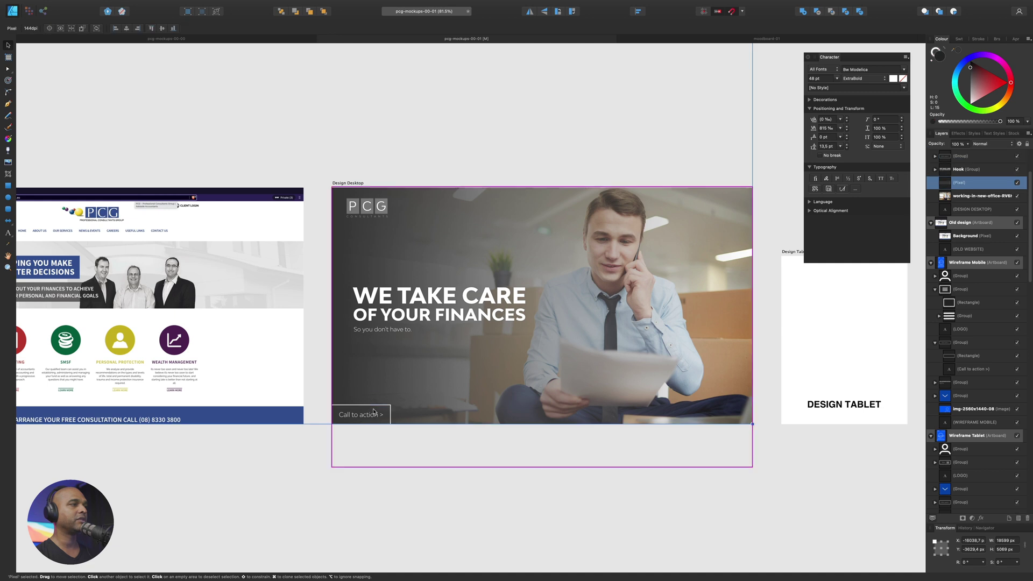
Give the button's box a solid blue fill.
double_click(373, 407)
scroll(372, 408, "up", 5)
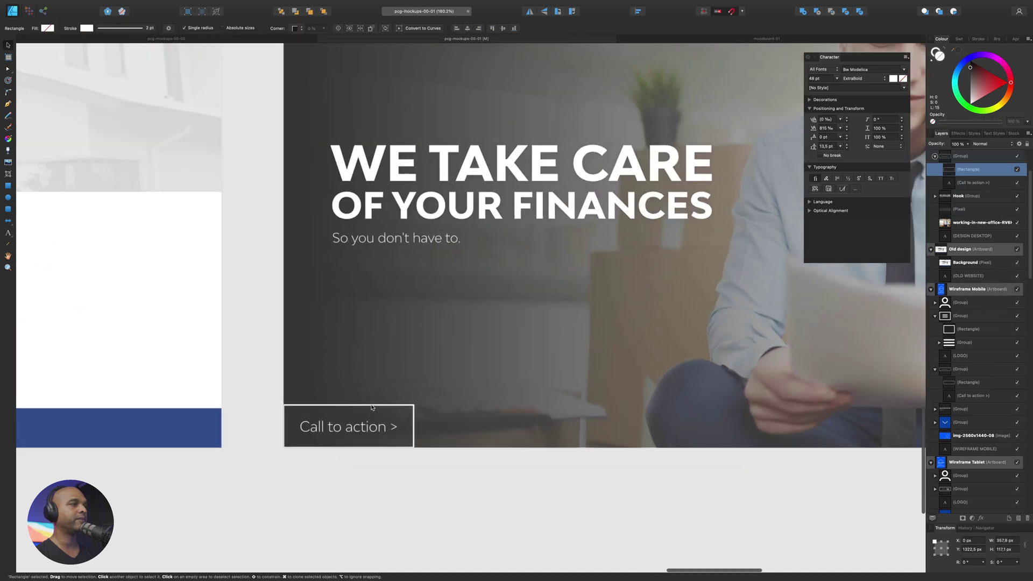
left_click(47, 28)
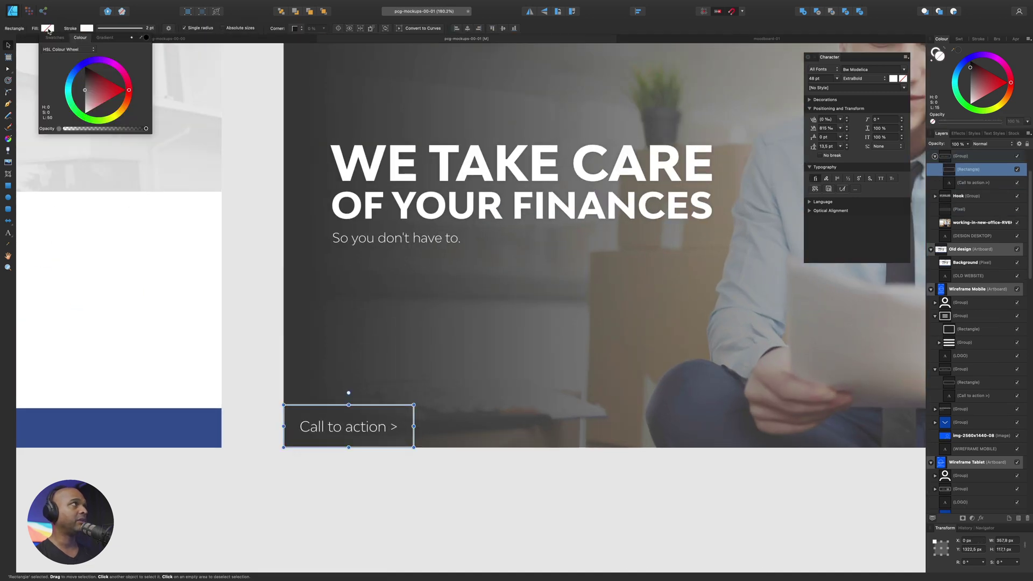
scroll(257, 211, "down", 10)
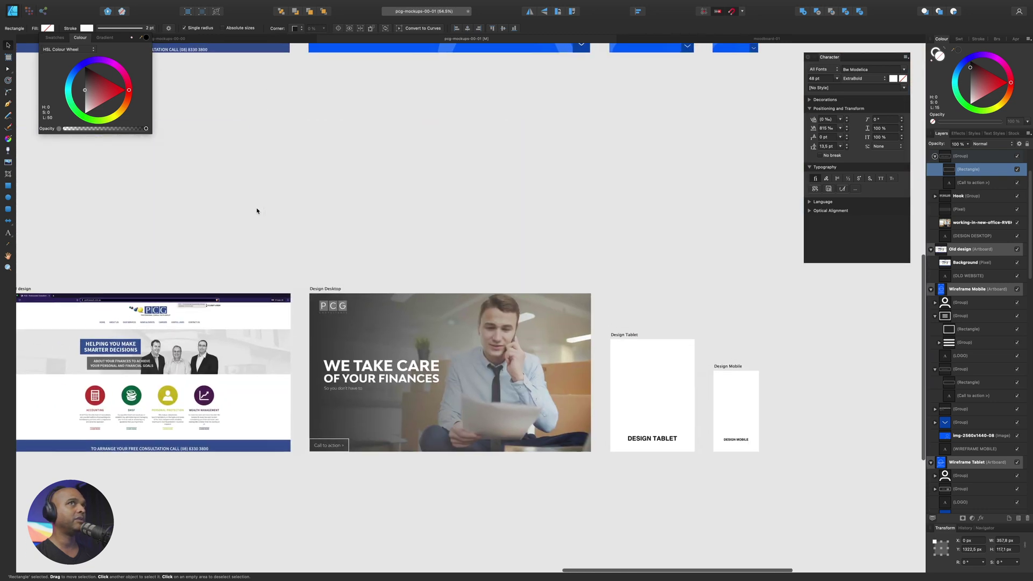
scroll(257, 211, "down", 3)
scroll(256, 210, "left", 5)
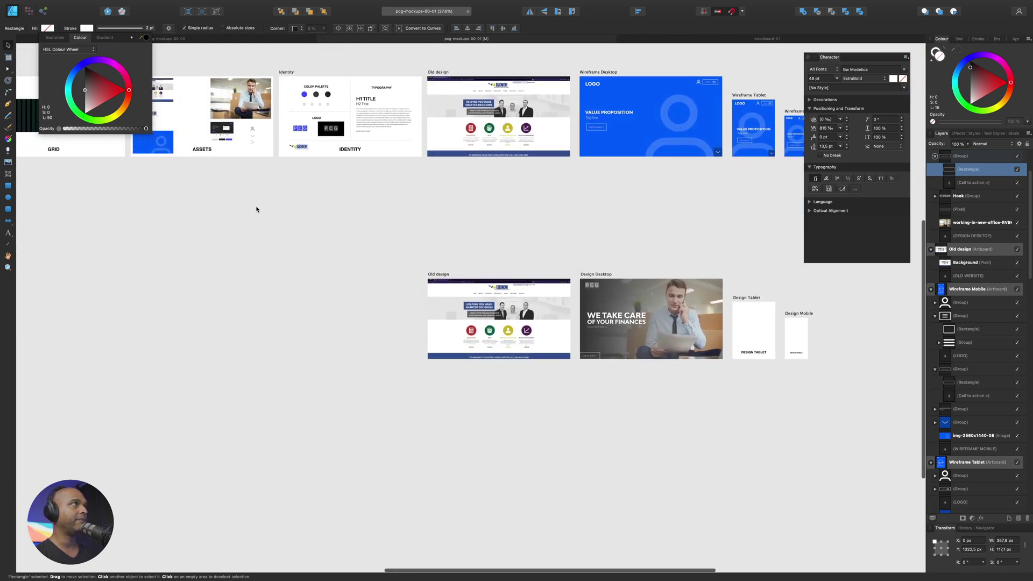
left_click_drag(130, 41, 135, 81)
key("ctrl+shift+0")
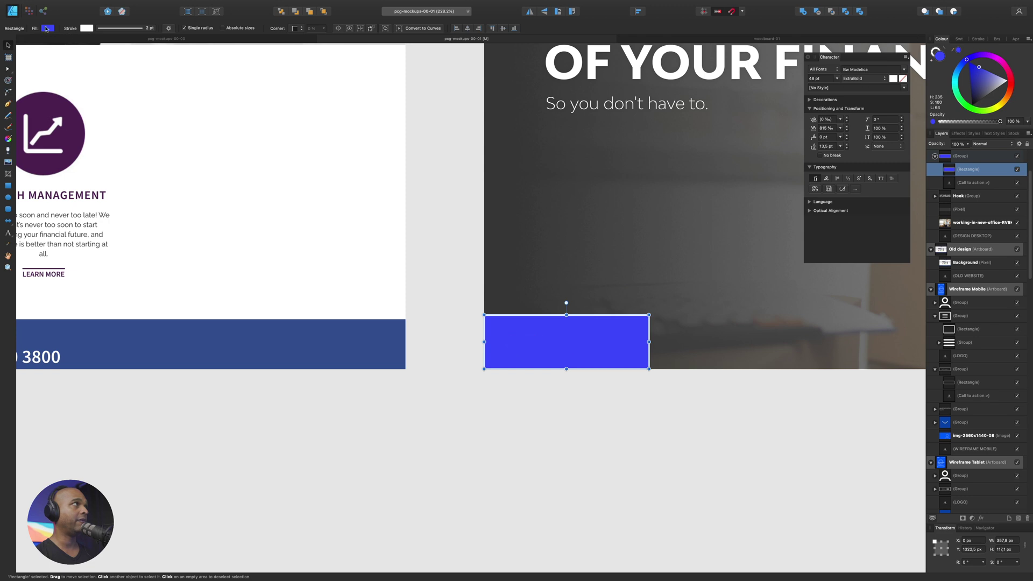
left_click(85, 28)
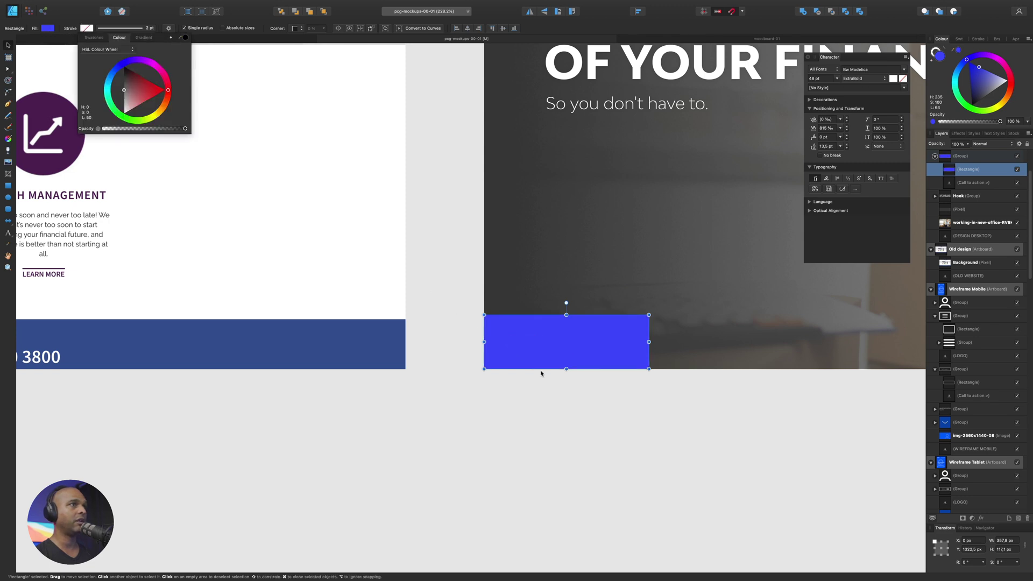
Stack the 'Call to action >' text above the blue box in Layers.
left_click(966, 183)
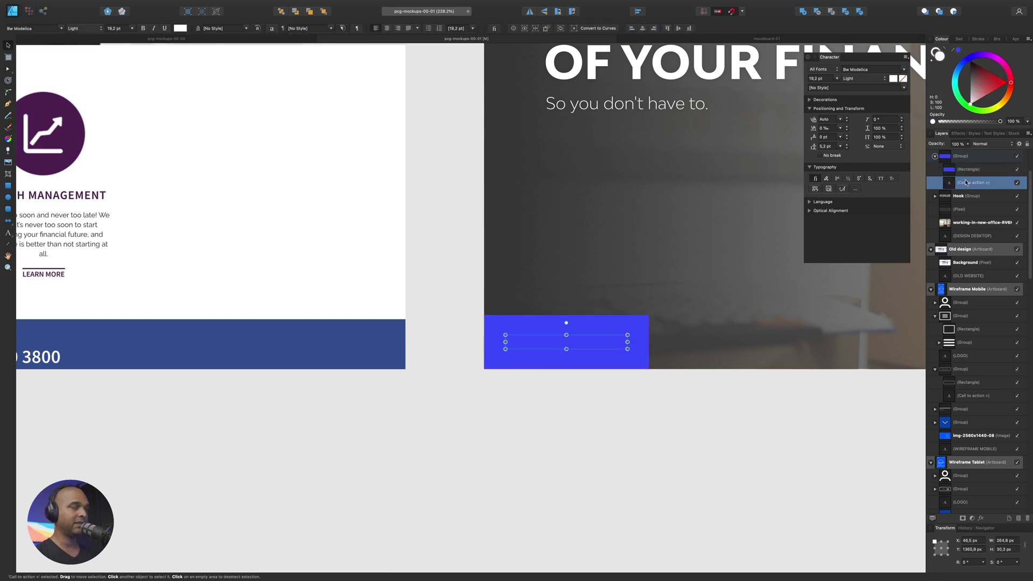
left_click(953, 170)
left_click_drag(969, 183, 969, 165)
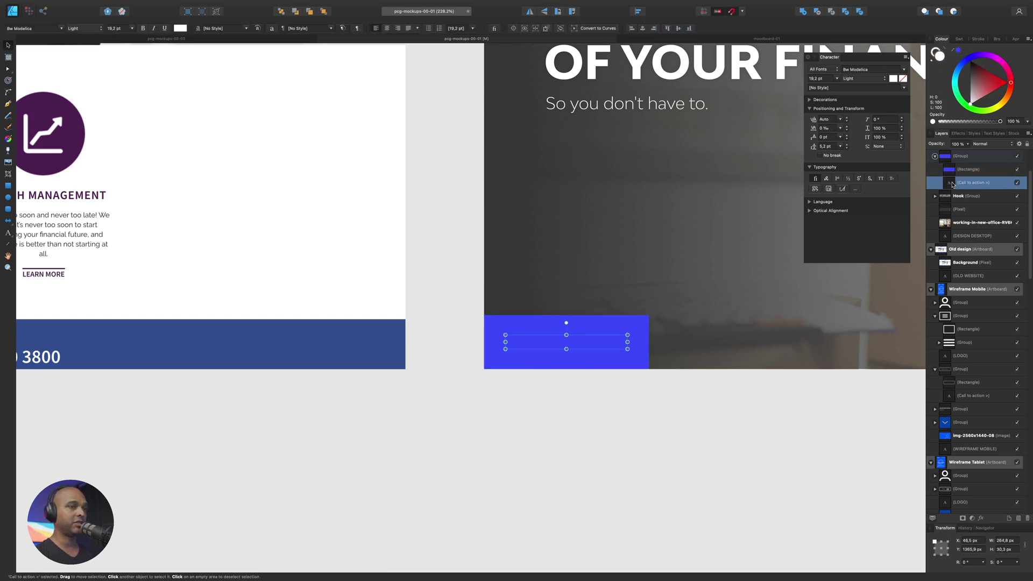
scroll(568, 333, "down", 3)
Change the button label to 'How we can help >' at 14.9 pt.
double_click(552, 343)
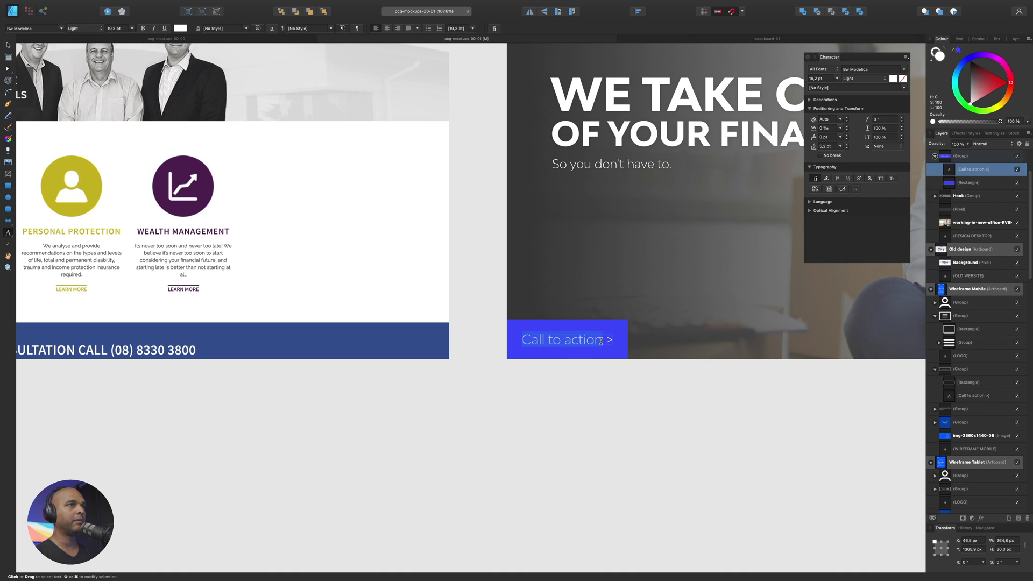
type("How we can help")
scroll(601, 341, "up", 5)
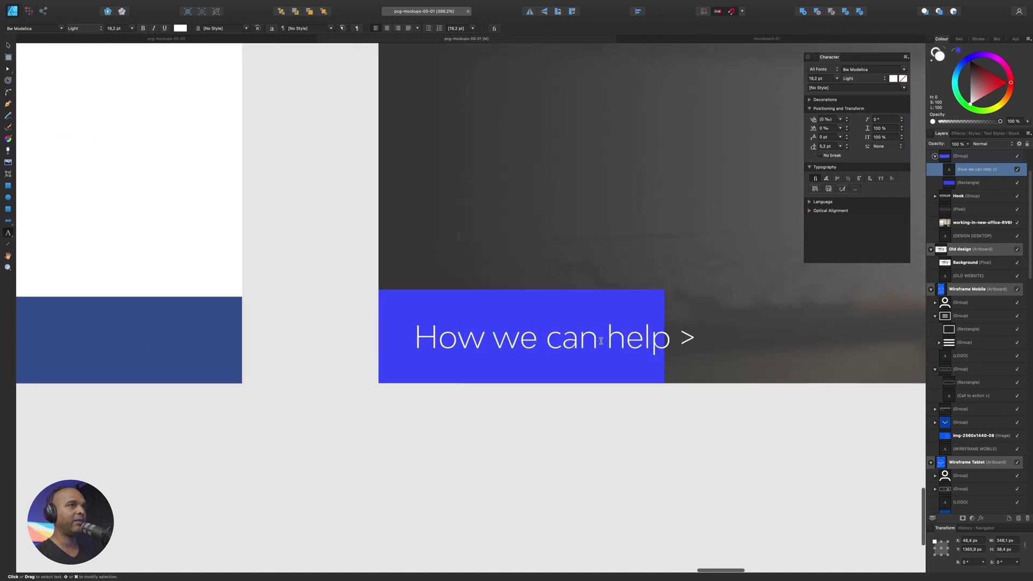
left_click_drag(694, 355, 633, 348)
scroll(371, 256, "down", 10)
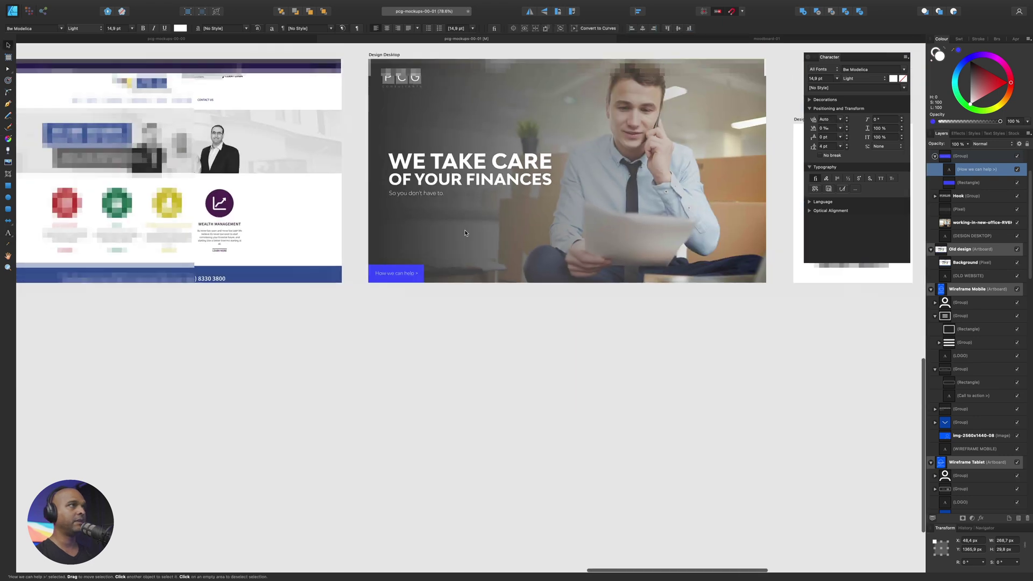
key("Escape")
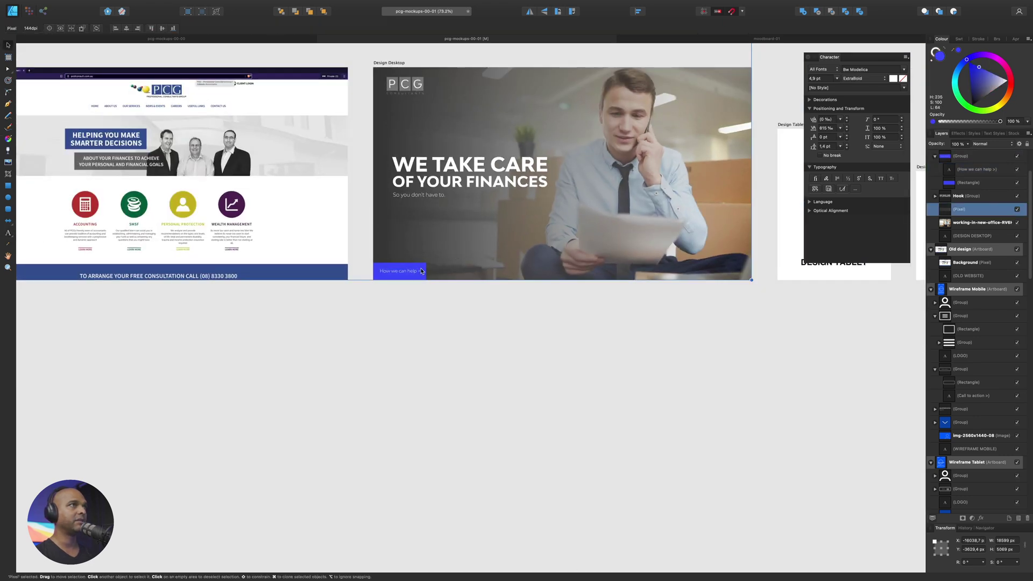
Widen the blue box and centre the label horizontally and vertically within it.
left_click(419, 272)
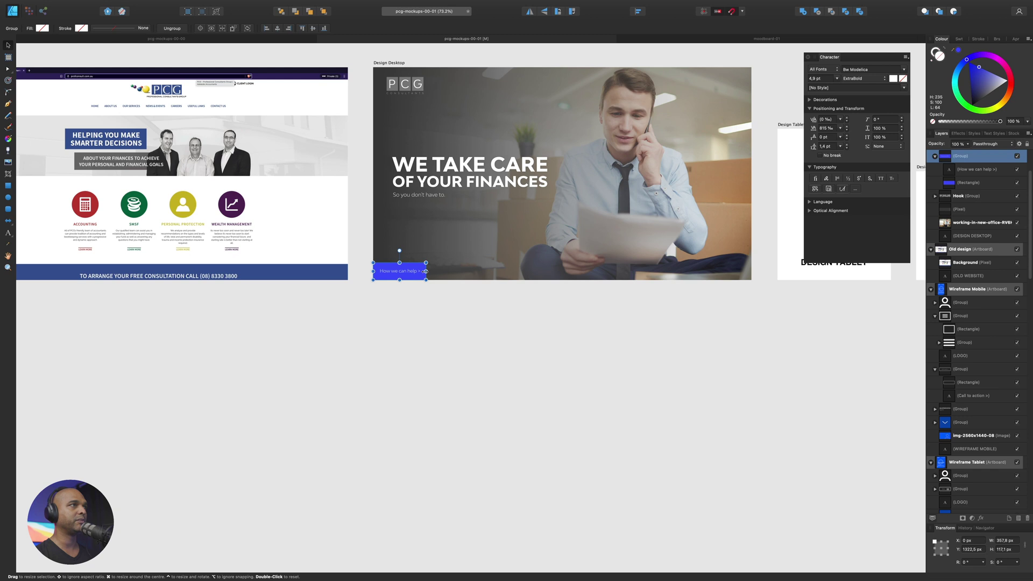
left_click_drag(426, 271, 455, 272)
scroll(442, 271, "up", 5)
left_click(420, 271)
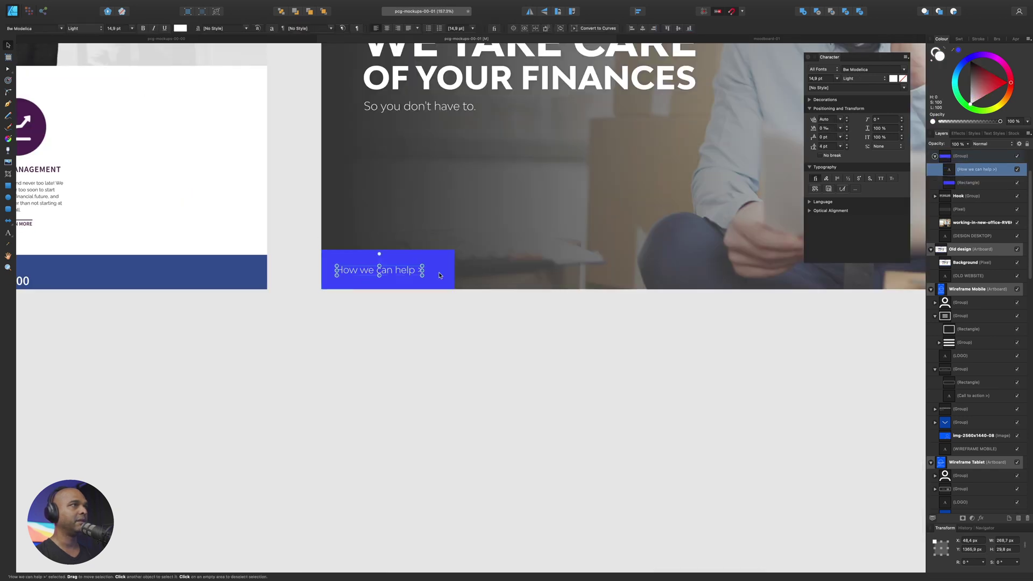
left_click(439, 275, "shift")
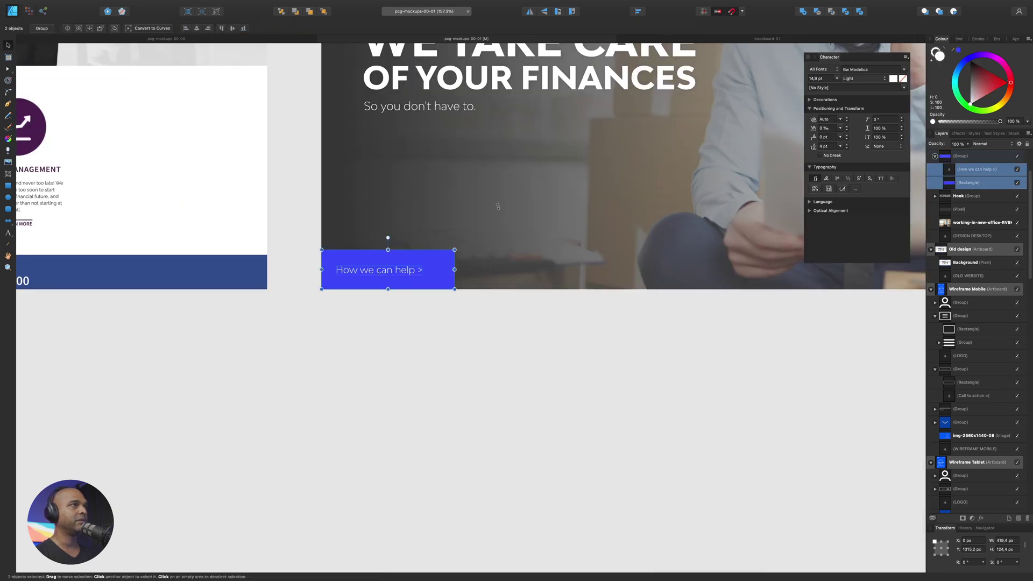
left_click(637, 12)
left_click(654, 35)
left_click(655, 79)
Scale the whole button group up to about 566 × 168 px.
key("ctrl+0")
left_click(437, 261)
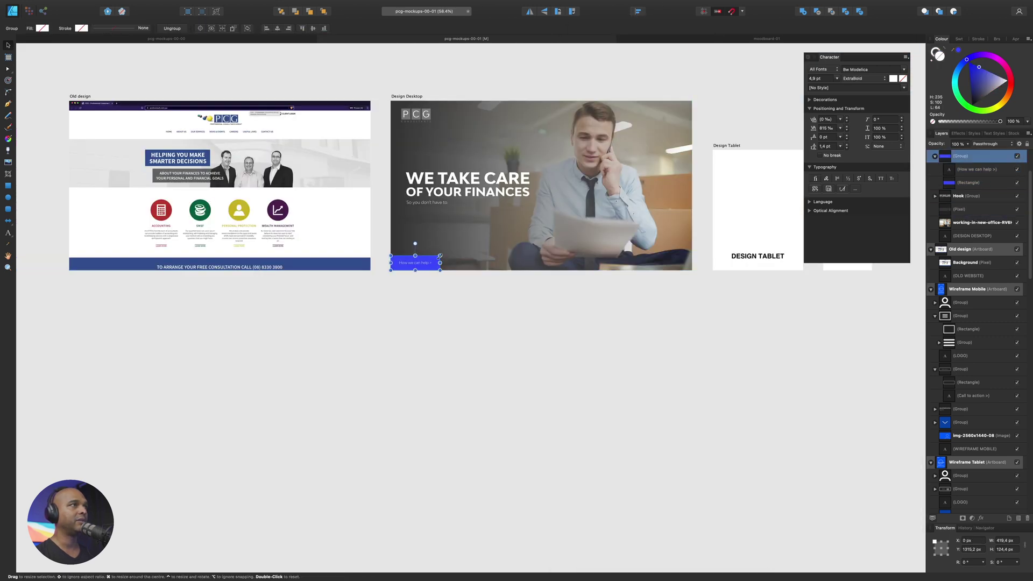
left_click_drag(440, 256, 466, 238)
left_click(482, 217)
scroll(489, 207, "down", 3)
scroll(492, 204, "up", 5)
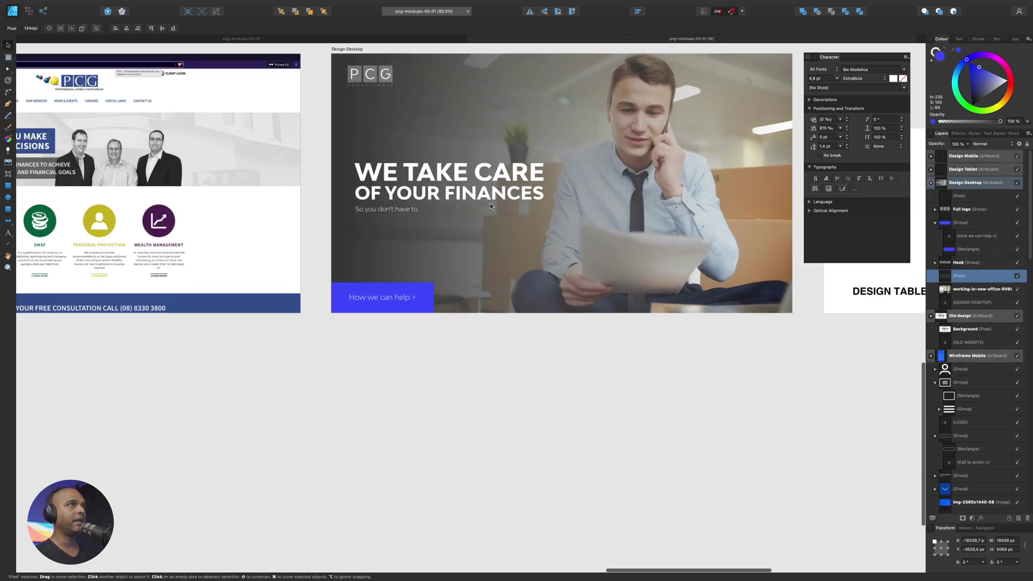
scroll(490, 206, "up", 3)
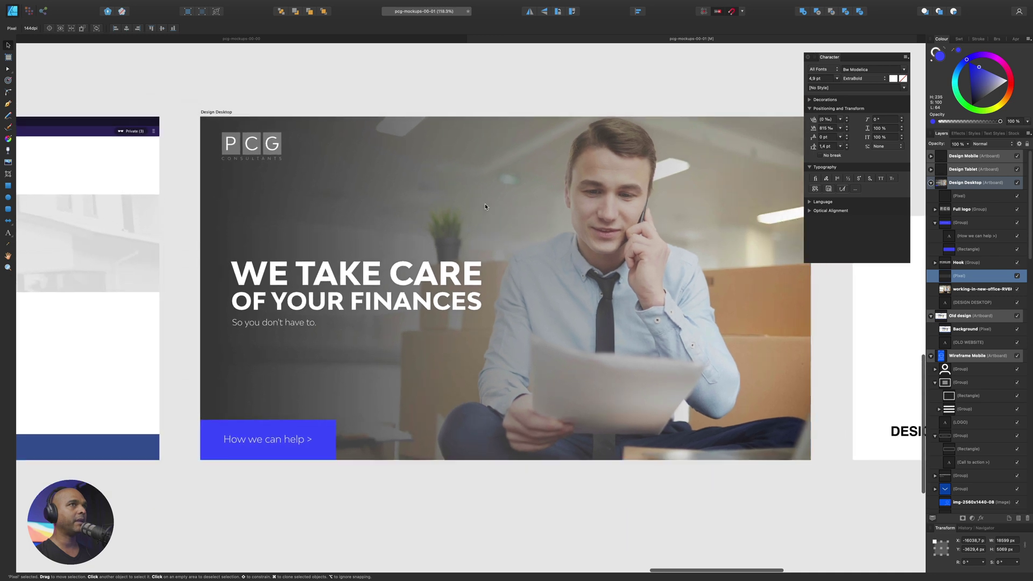
scroll(486, 207, "right", 2)
Duplicate the button to the hero's top-right and relabel it 'MENU' at 15 pt.
left_click(251, 447)
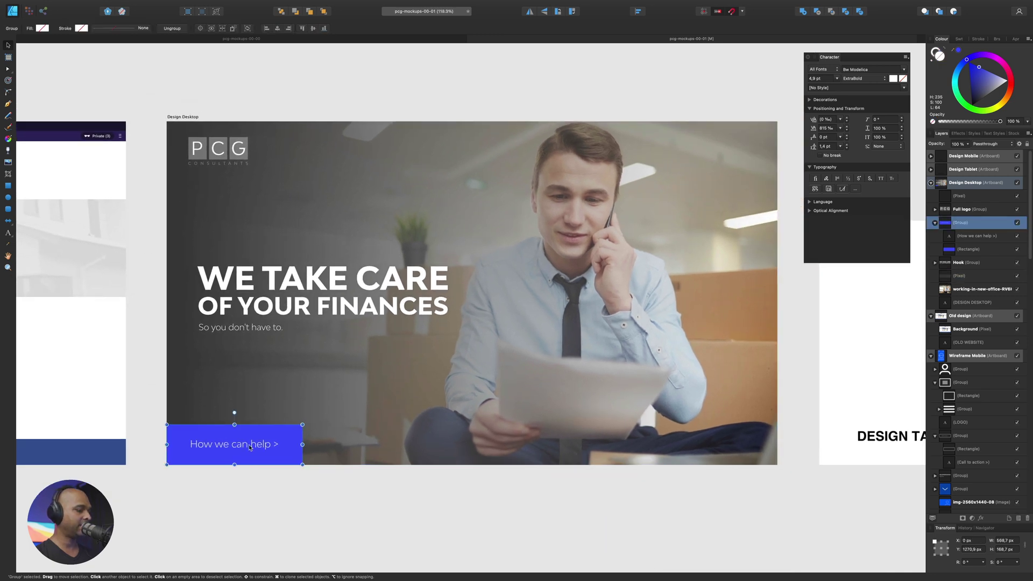
left_click_drag(250, 447, 709, 142)
double_click(710, 142)
key("super+a")
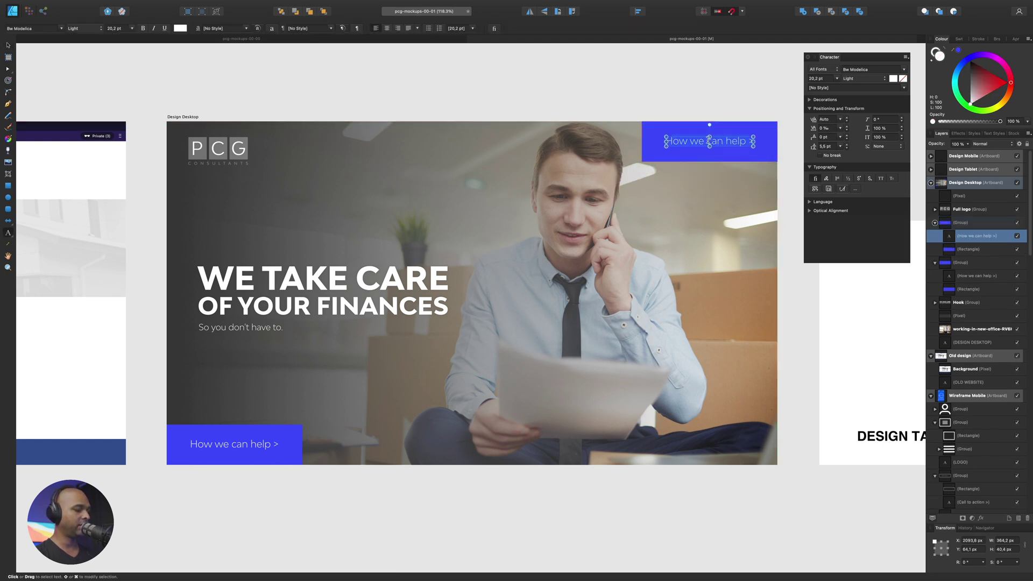
type("MENU")
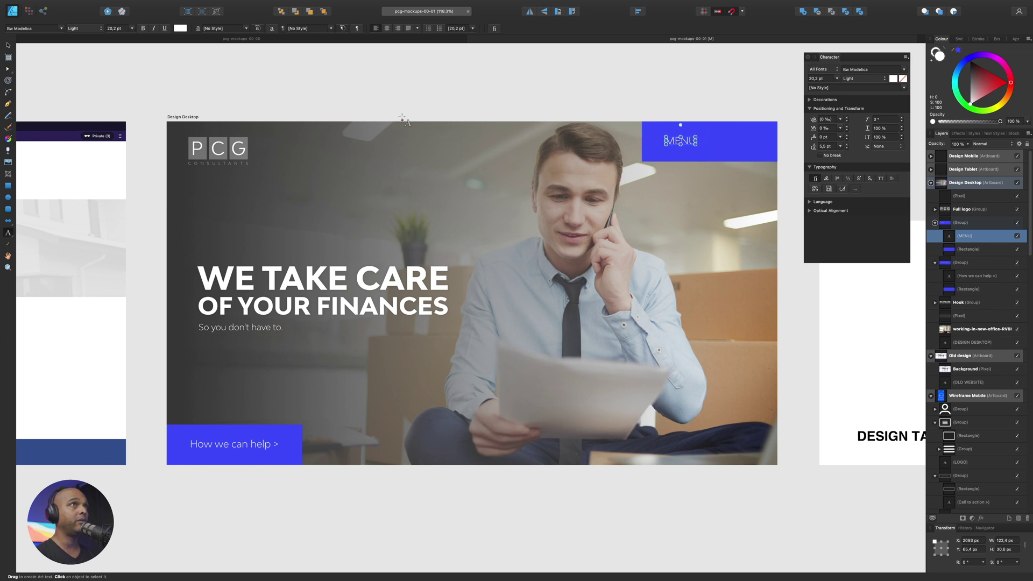
key("Escape")
left_click(113, 29)
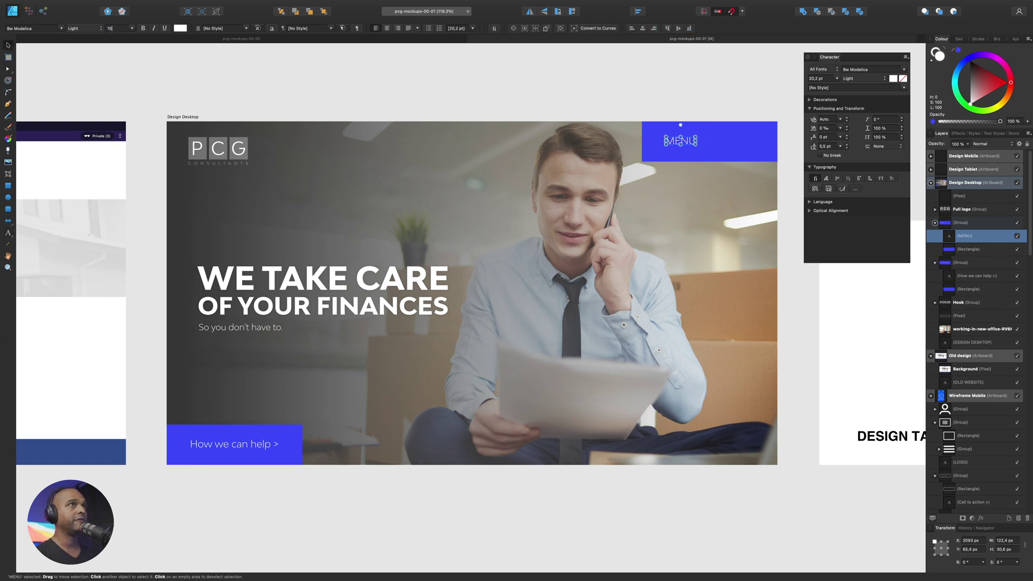
key("Return")
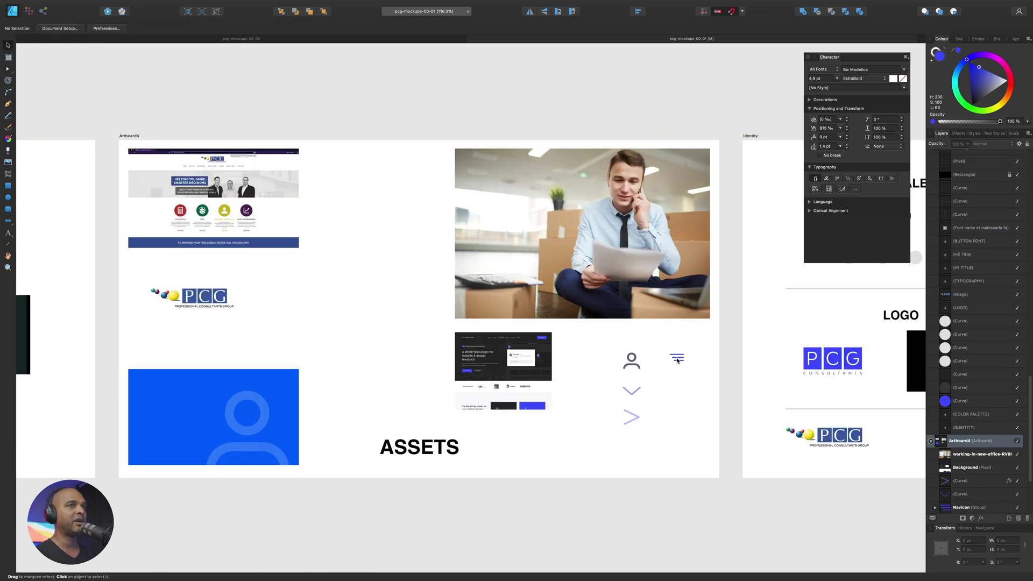
Move the menu icon from the assets board beside the MENU label in the blue bar.
left_click(678, 360)
scroll(677, 360, "up", 5)
scroll(678, 360, "down", 10)
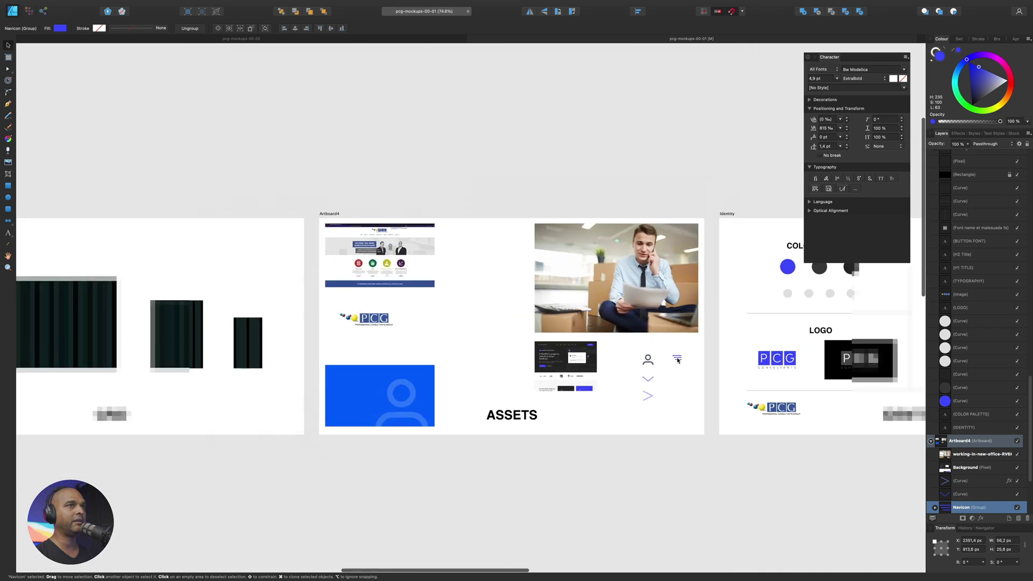
scroll(677, 361, "left", 4)
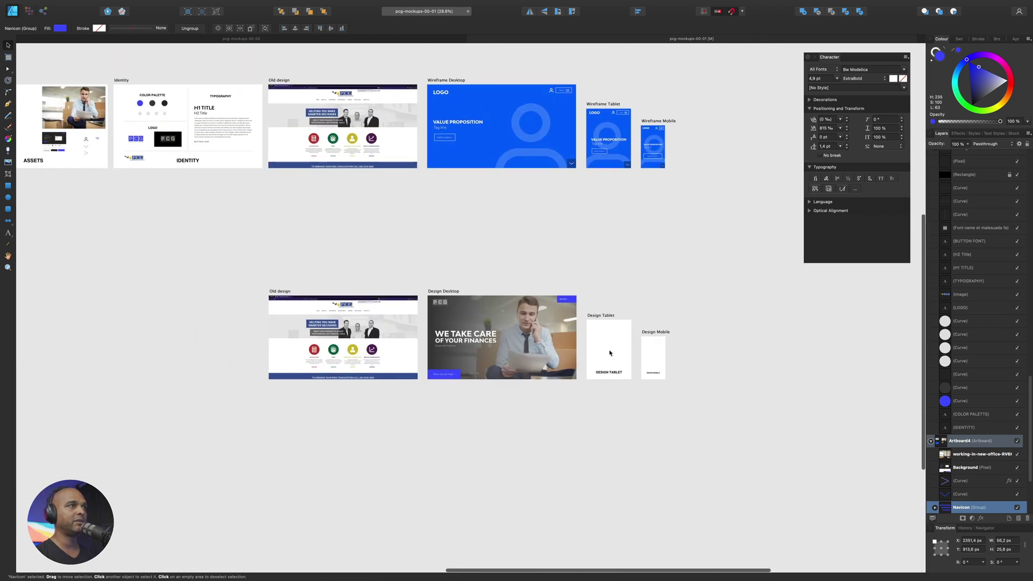
left_click(569, 306)
scroll(568, 306, "up", 6)
scroll(569, 306, "up", 3)
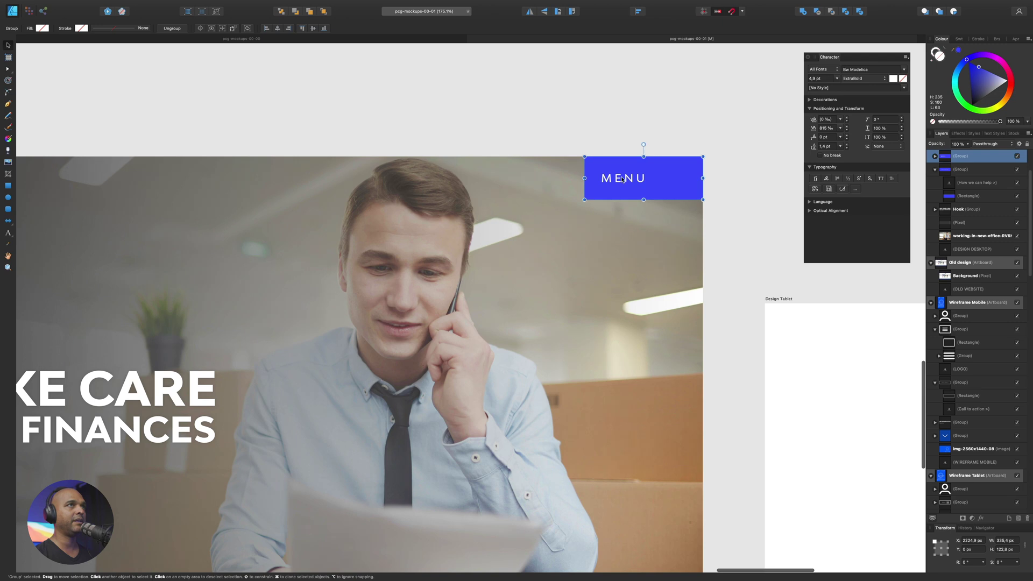
double_click(623, 180)
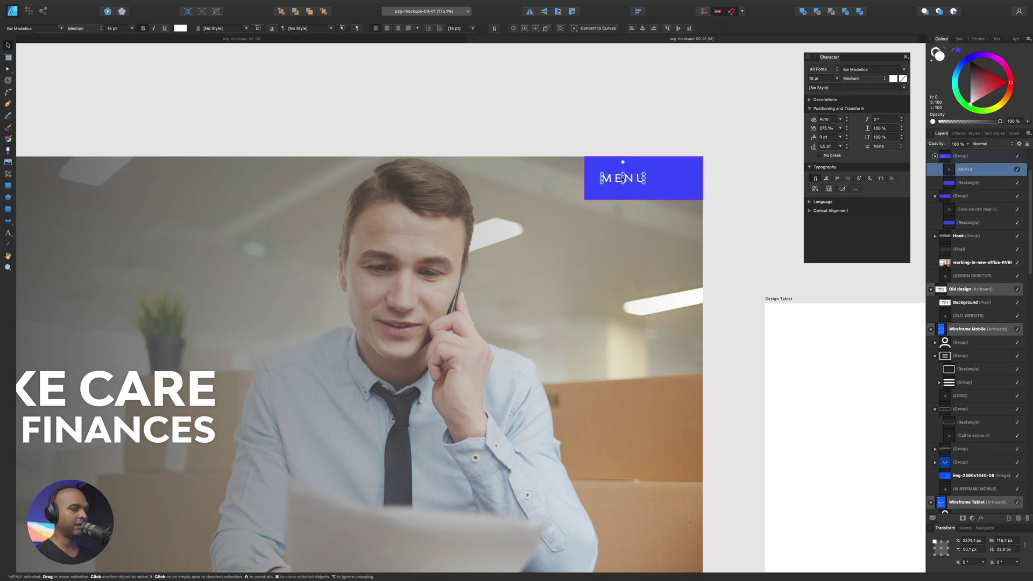
left_click_drag(640, 478, 672, 290)
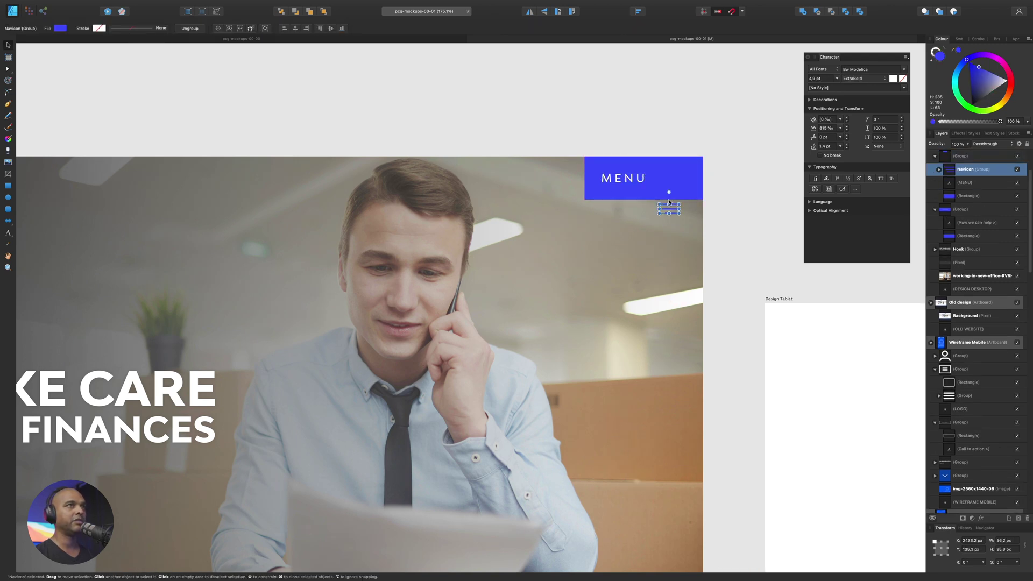
left_click_drag(669, 193, 675, 180)
Turn the menu icon's three lines white.
left_click(939, 170)
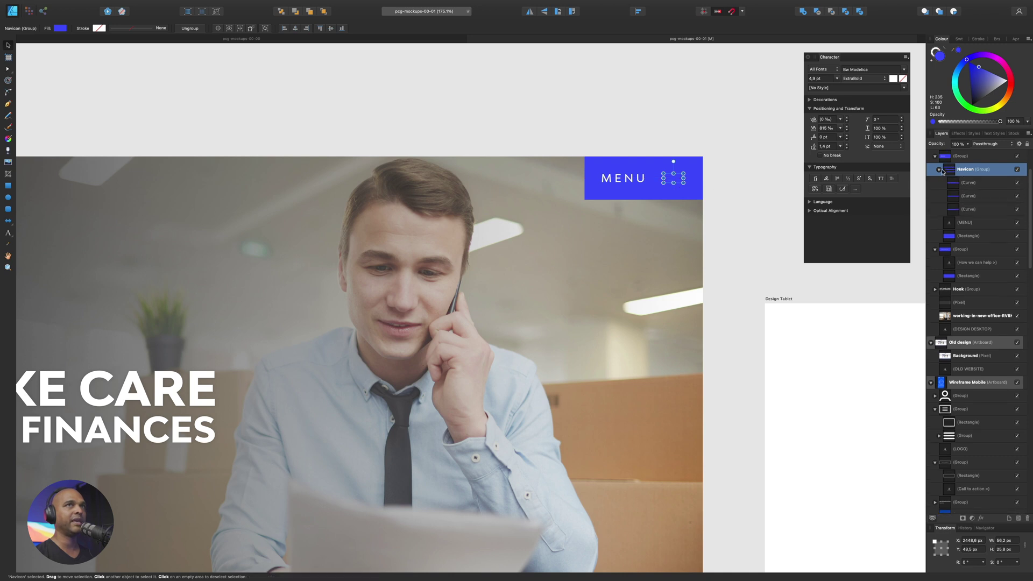
left_click(952, 183)
left_click(953, 196, "shift")
left_click(954, 209, "shift")
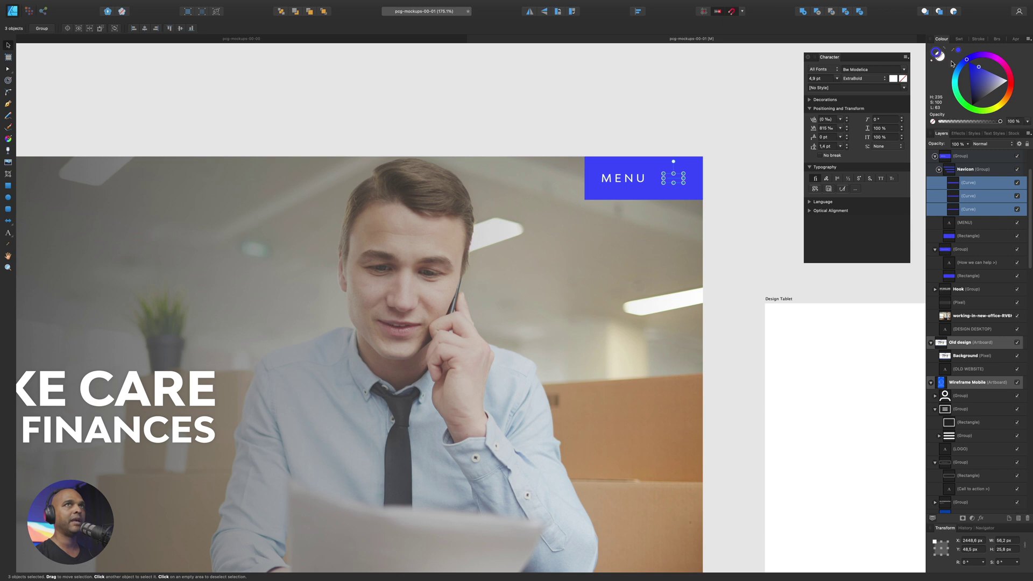
left_click_drag(987, 82, 1020, 82)
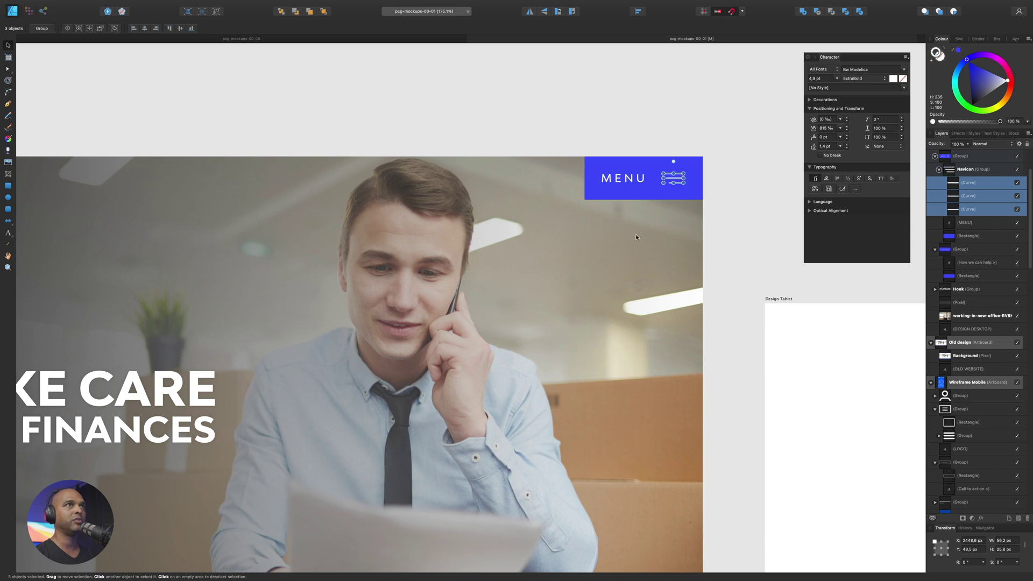
Nudge the MENU label slightly to the right of the icon.
left_click(624, 181)
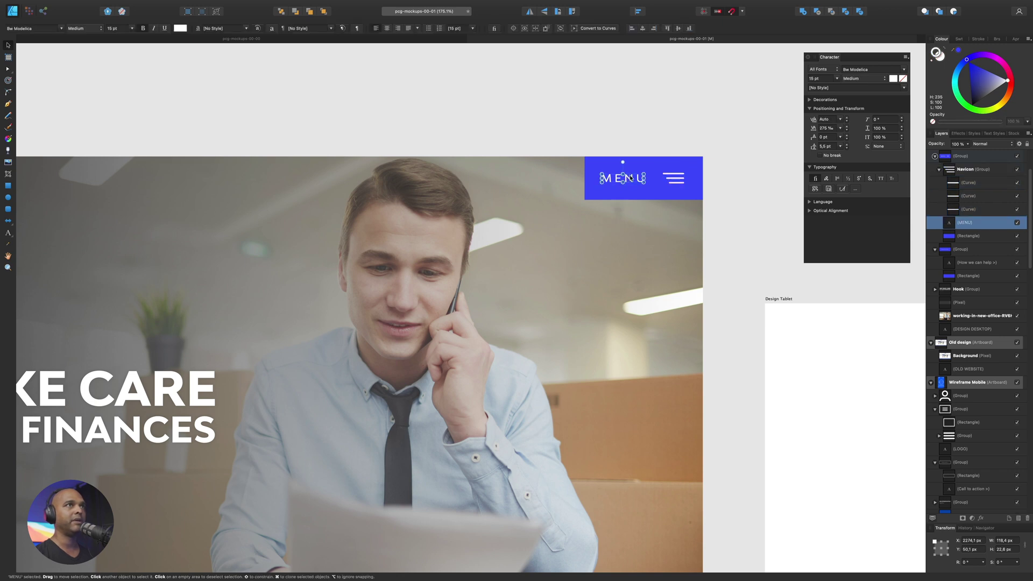
left_click_drag(633, 178, 634, 179)
left_click(516, 272)
key("super+0")
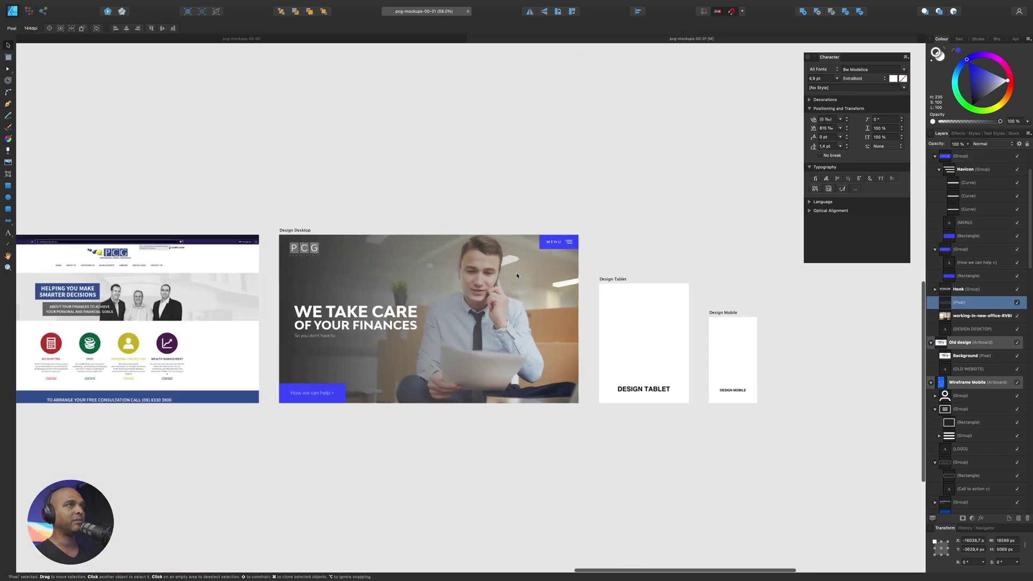
Paste the wireframe's scroll-down chevron button onto Design Desktop at about two-thirds size.
scroll(515, 272, "up", 5)
scroll(516, 272, "up", 3)
left_click(668, 429)
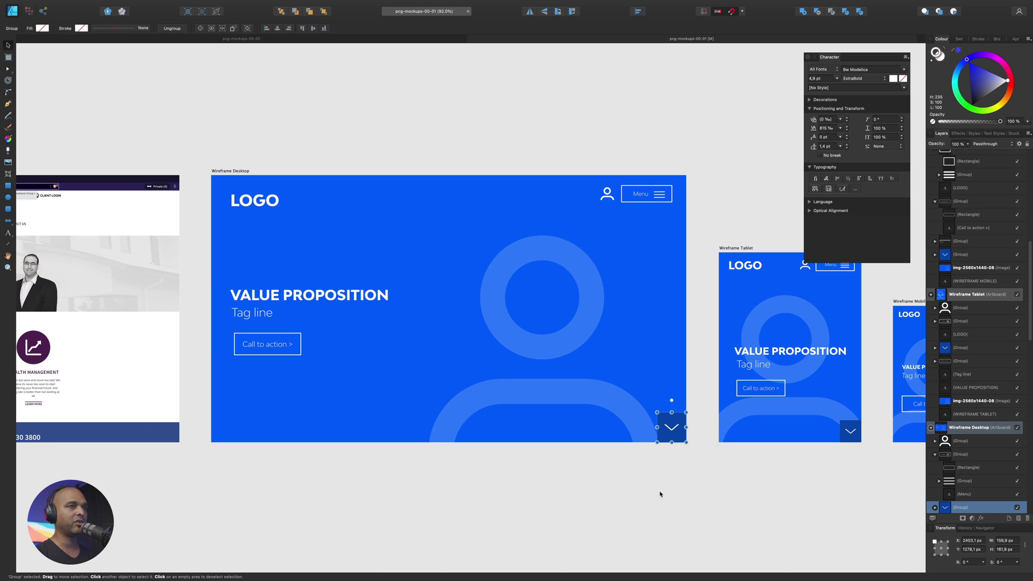
scroll(660, 491, "down", 5)
scroll(661, 494, "down", 3)
scroll(617, 323, "up", 5)
left_click(624, 335)
key("super+v")
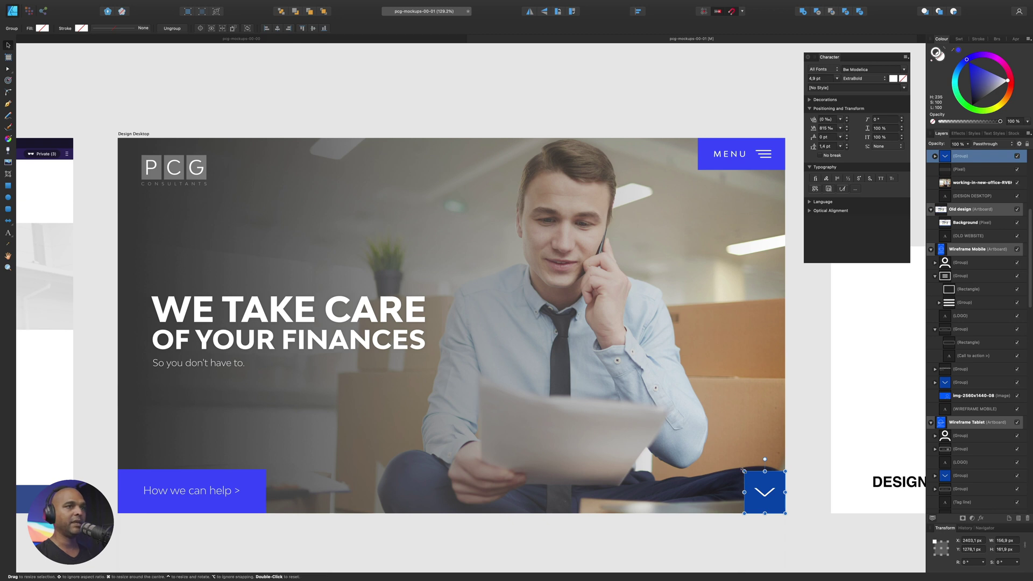
left_click_drag(744, 470, 758, 485)
Fill the button's box white, colour the chevron blue and shrink it.
double_click(768, 494)
double_click(769, 494)
left_click_drag(1008, 80, 1032, 81)
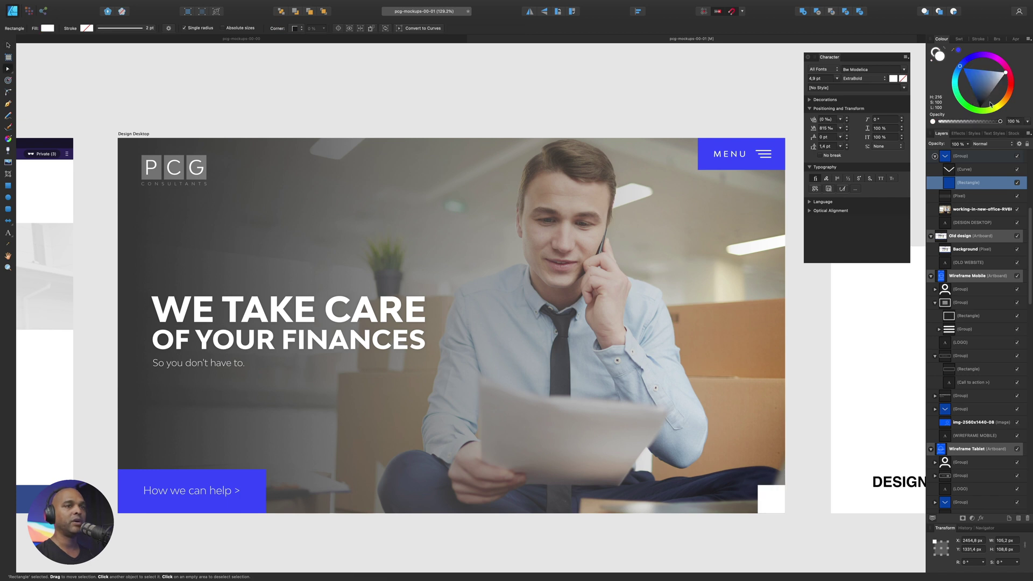
left_click(769, 503)
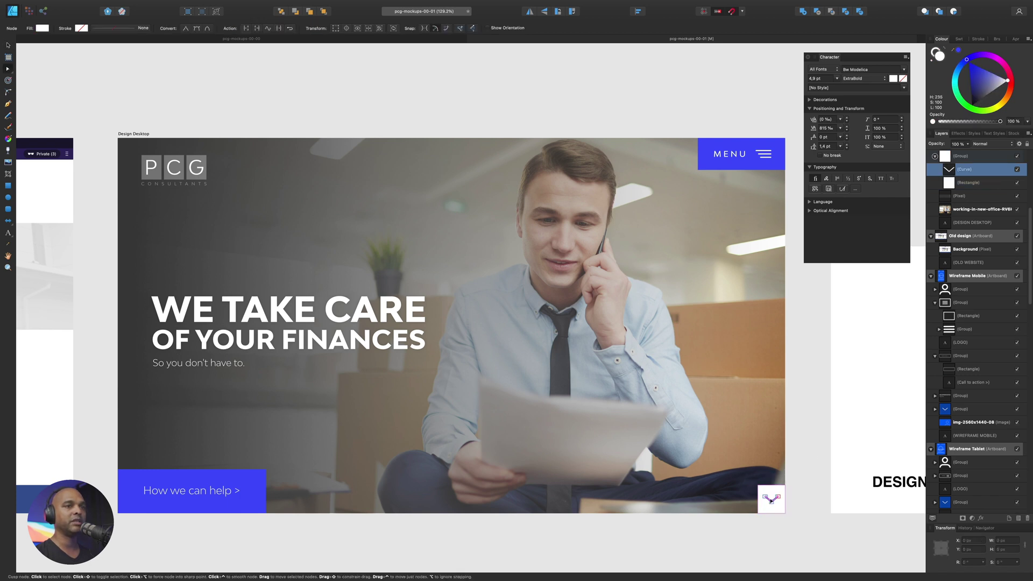
scroll(771, 501, "up", 5)
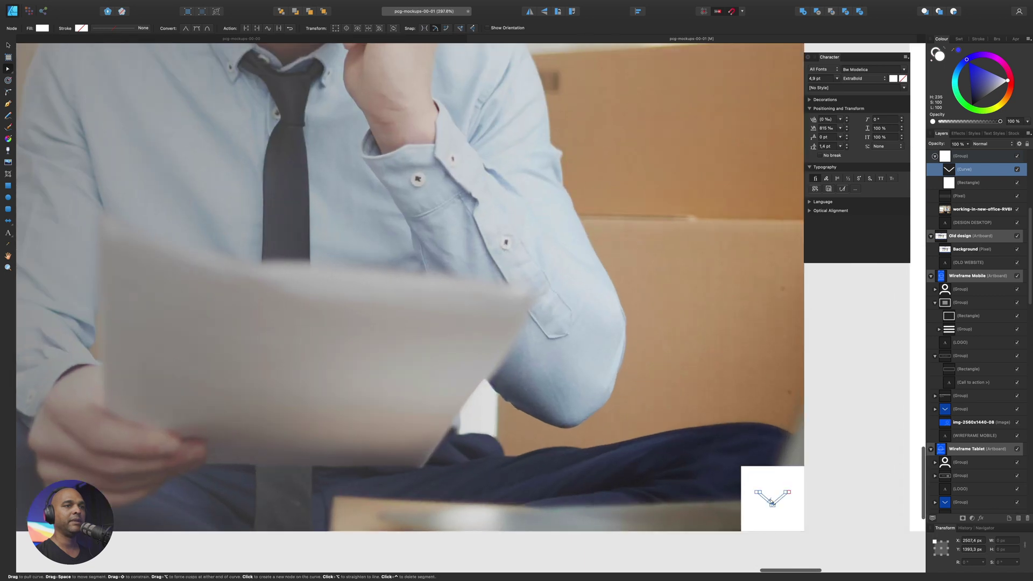
key("v")
scroll(772, 503, "down", 3)
left_click(959, 50)
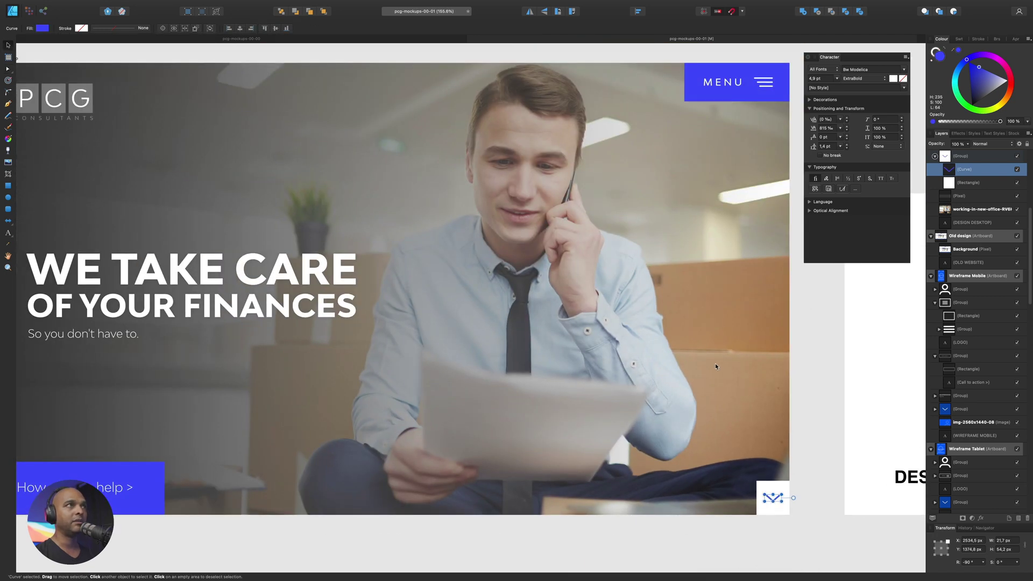
left_click_drag(784, 503, 779, 500)
Centre the chevron within the white box.
left_click(767, 490, "shift")
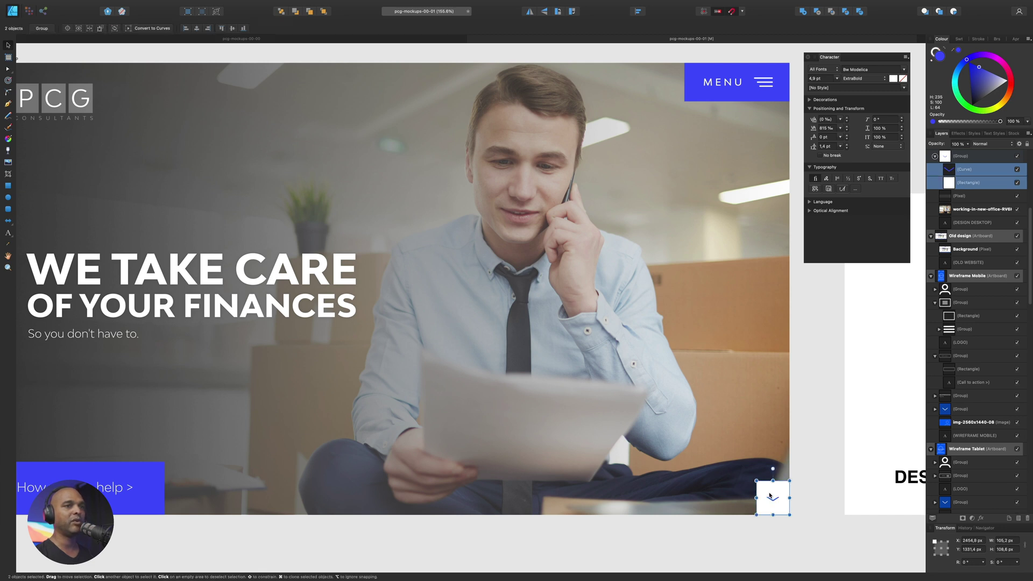
left_click(639, 12)
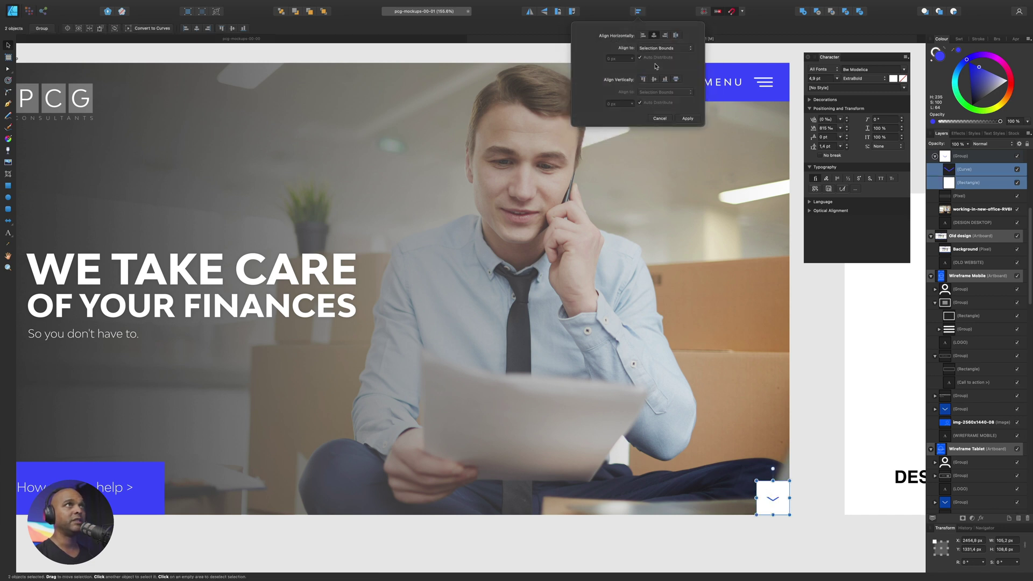
left_click(598, 211)
scroll(598, 211, "down", 6)
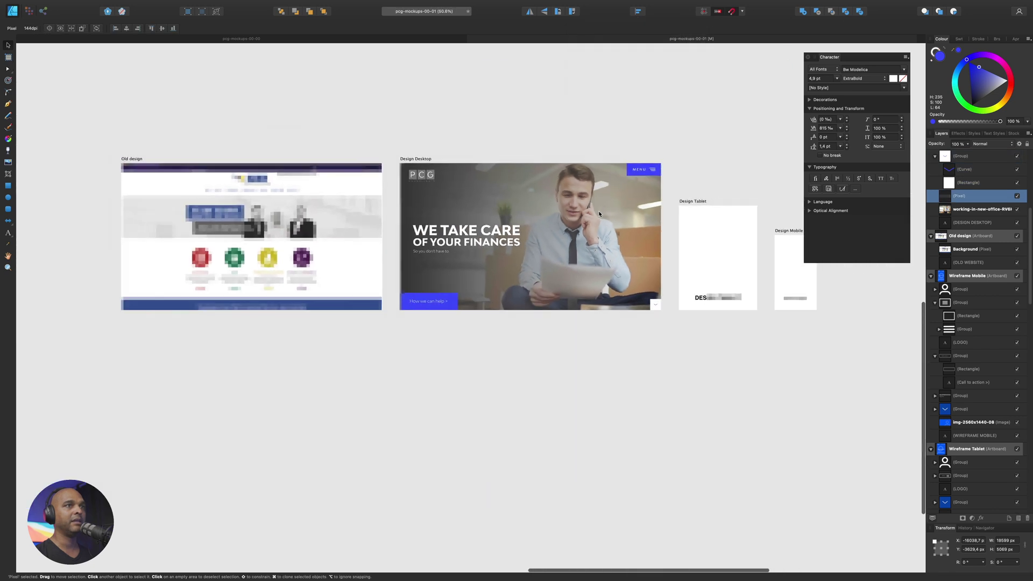
scroll(592, 213, "up", 5)
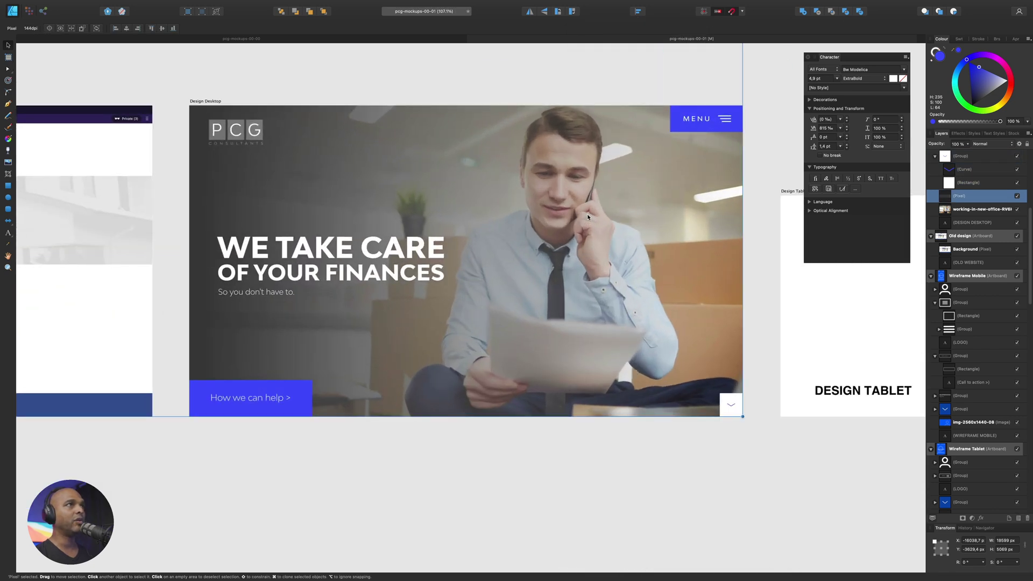
Hide the UI and pan across the Old design and Design Desktop, Tablet and Mobile artboards.
key("Tab")
scroll(587, 214, "left", 10)
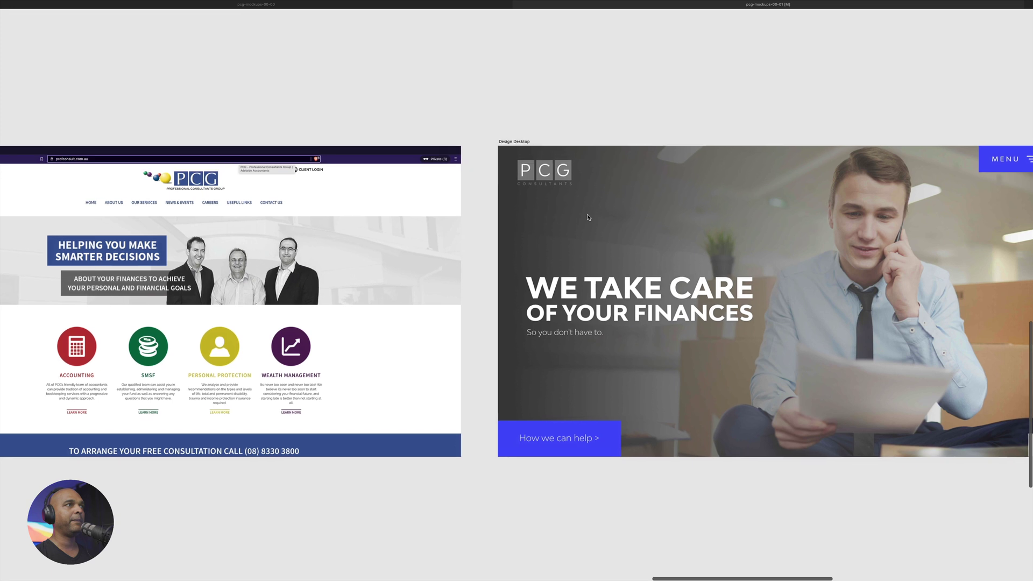
scroll(538, 442, "down", 2)
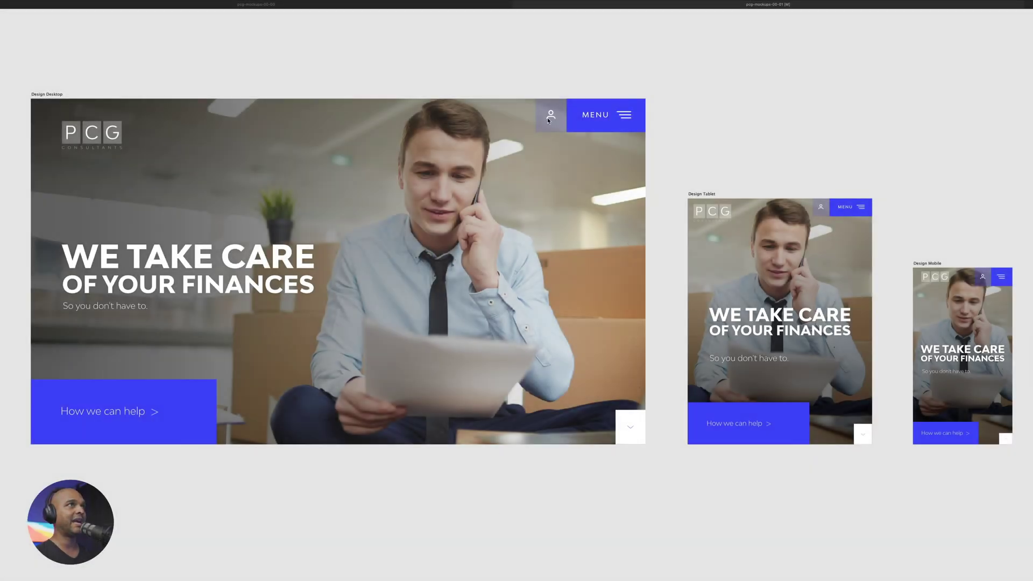
scroll(548, 118, "up", 5)
scroll(545, 125, "down", 5)
scroll(393, 264, "down", 1)
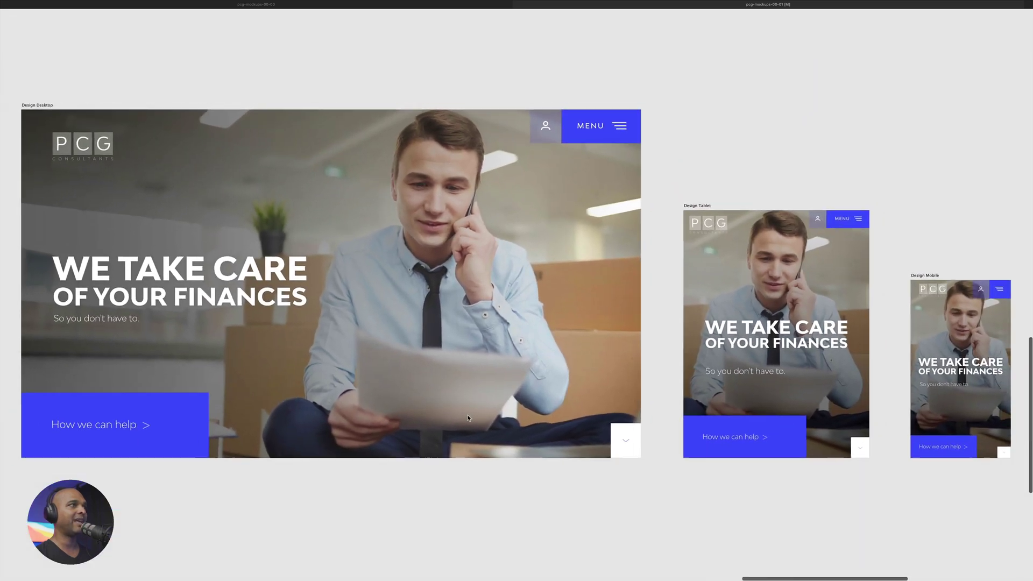
scroll(408, 514, "left", 5)
scroll(408, 514, "down", 3)
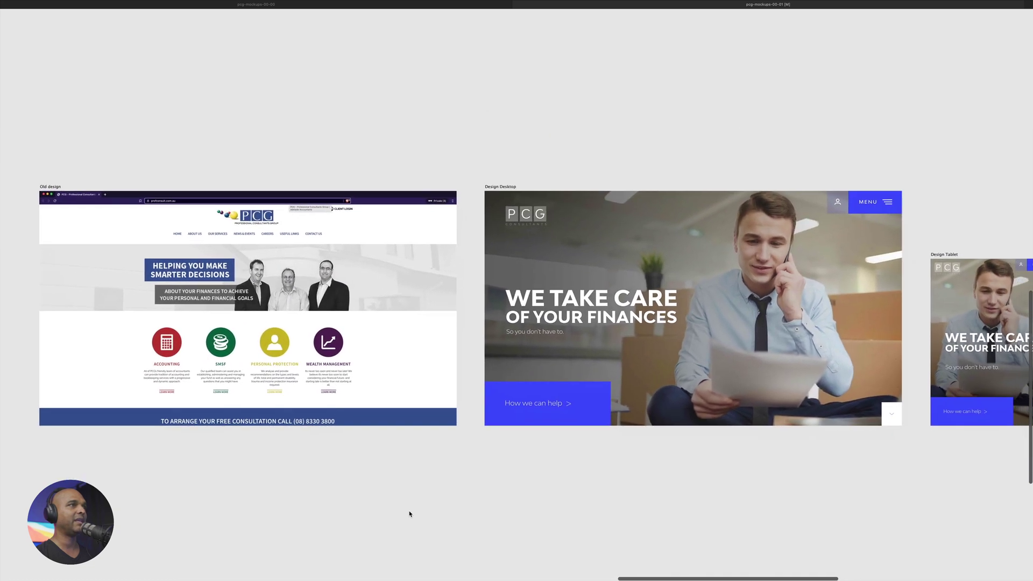
key("shift+1")
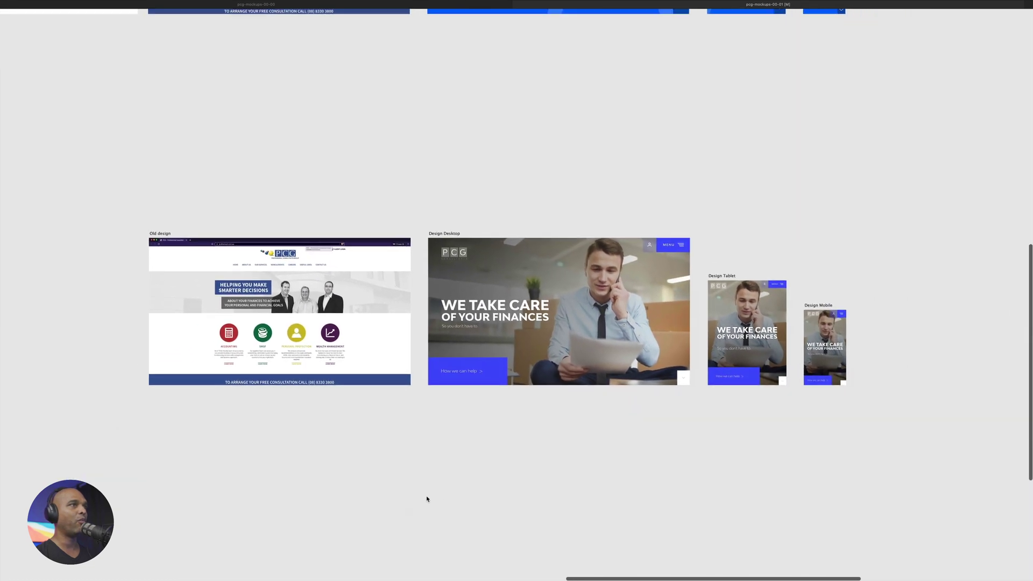
scroll(454, 502, "up", 5)
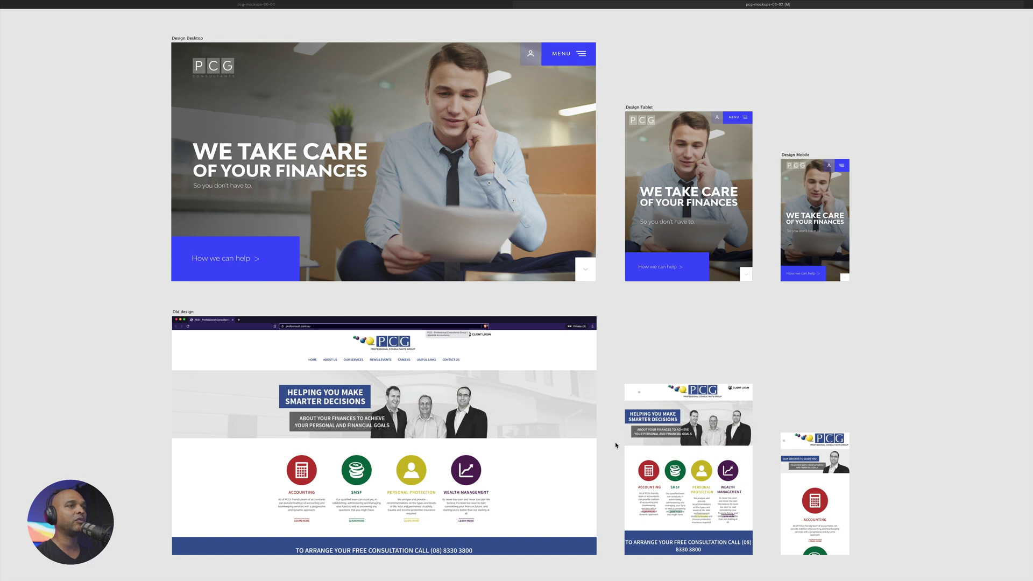
Zoom in on the new desktop, tablet and mobile hero designs above the old site pages.
scroll(617, 445, "up", 2)
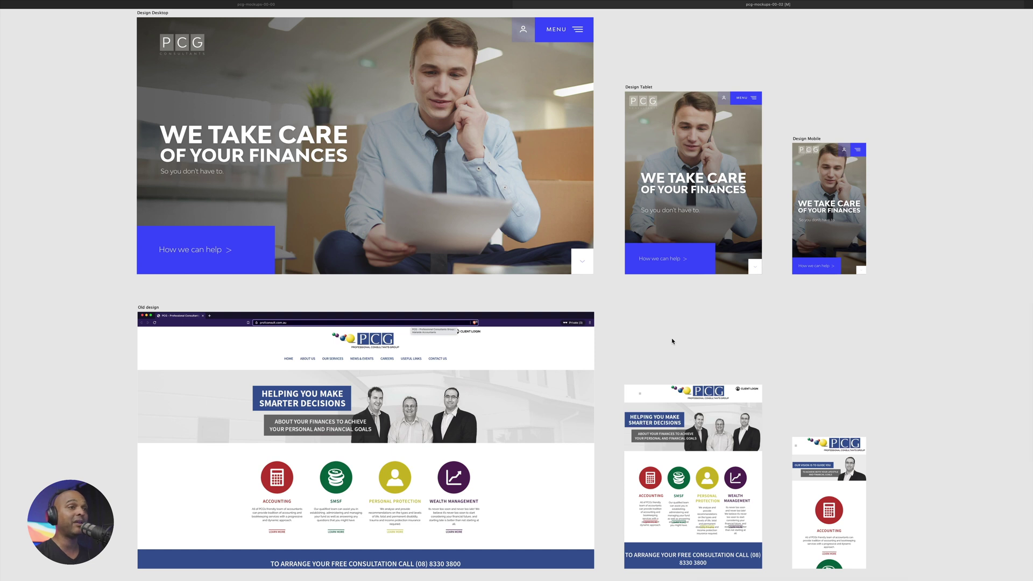
scroll(673, 341, "up", 2)
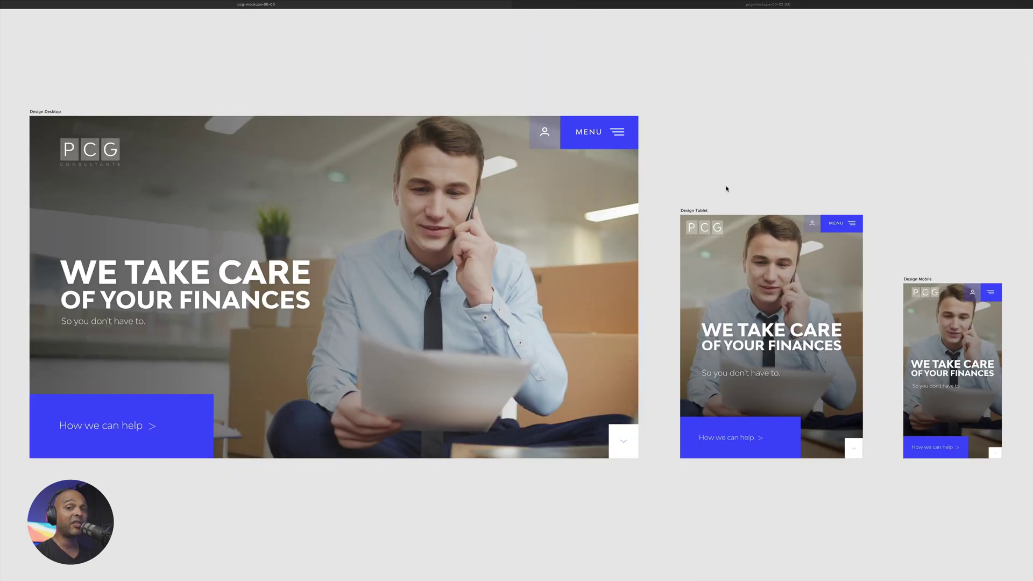